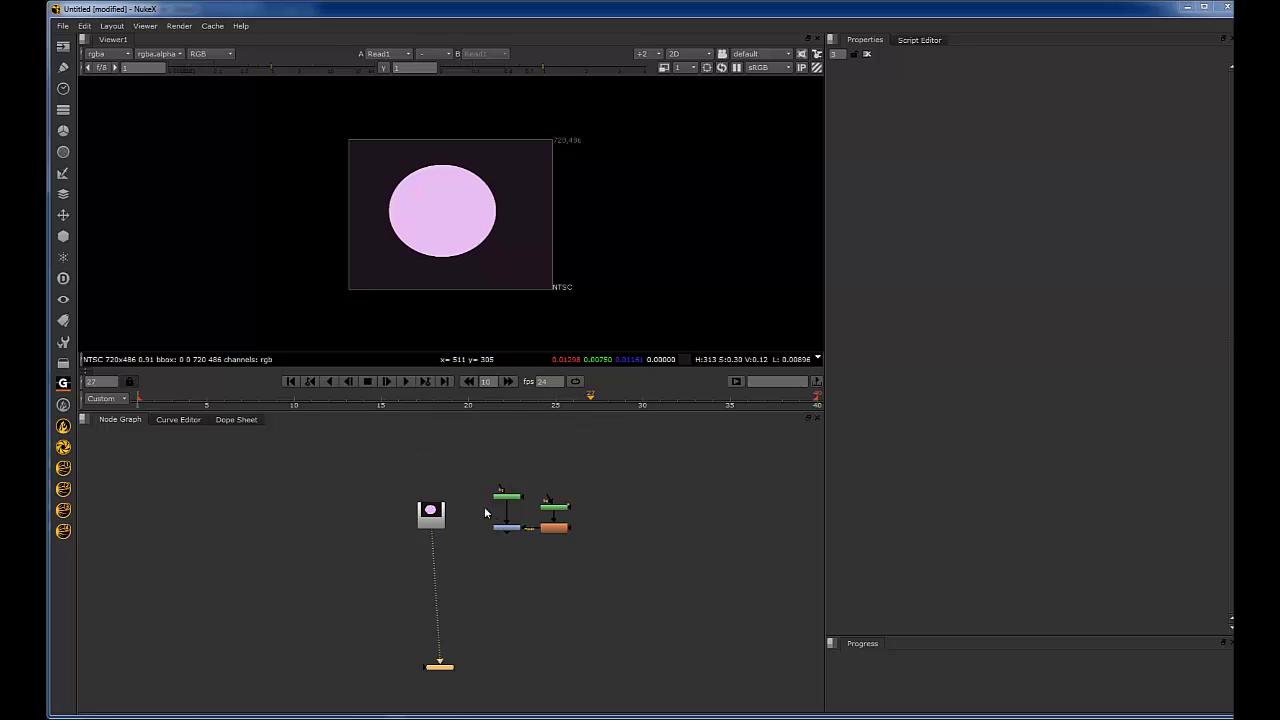
Step: Play and scrub through the Read1 sequence to examine how its colours change over time
{"action": "scroll", "coordinate": [505, 518], "scroll_direction": "up", "scroll_amount": 3}
{"action": "scroll", "coordinate": [393, 537], "scroll_direction": "down", "scroll_amount": 2}
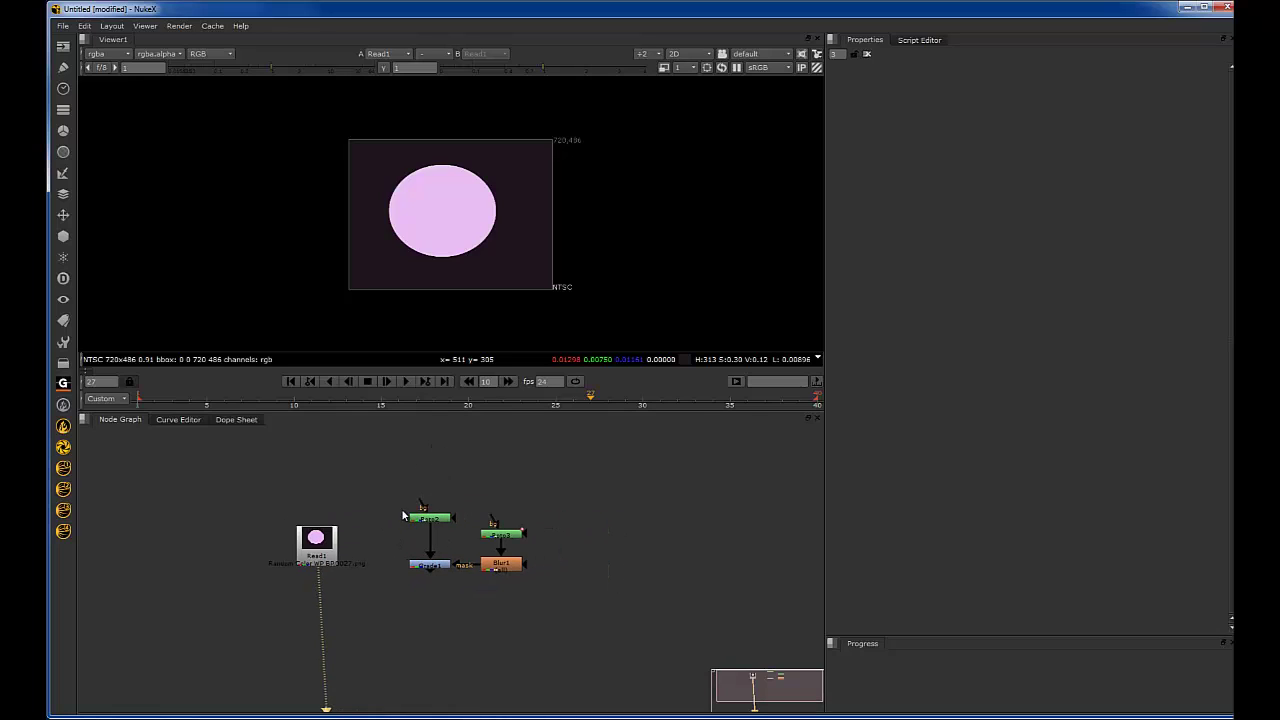
{"action": "left_click", "coordinate": [300, 381]}
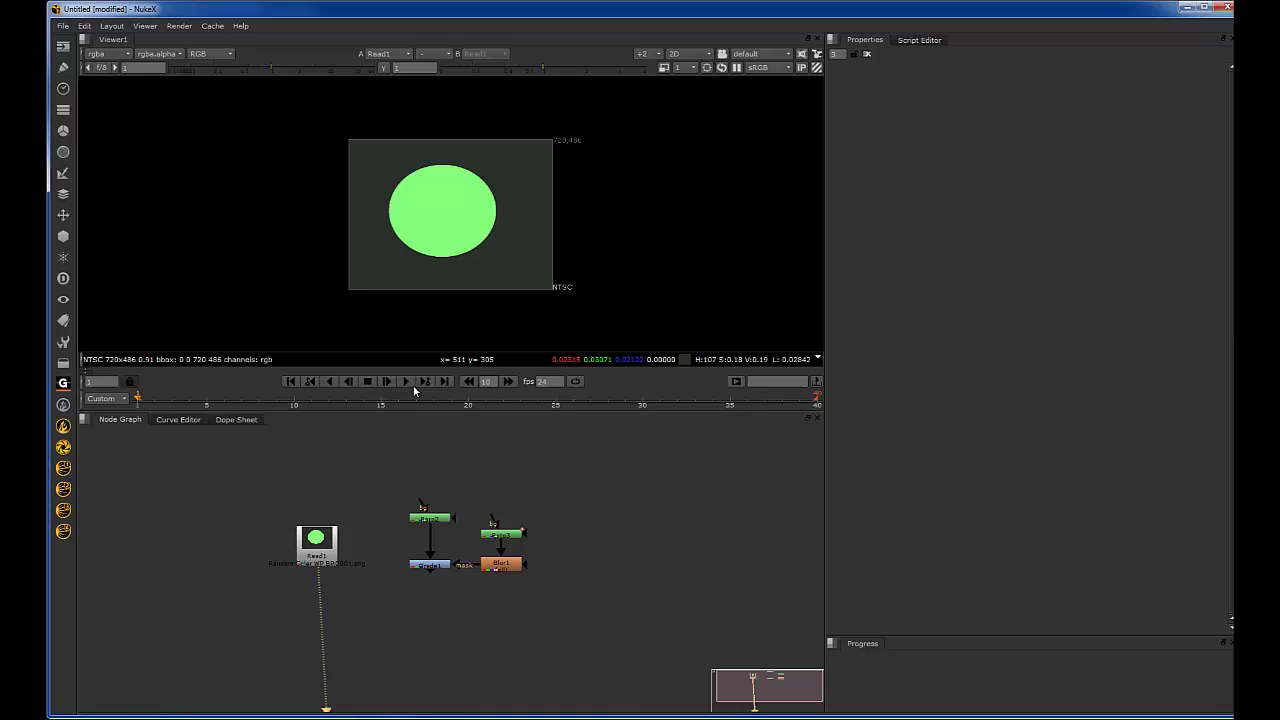
{"action": "left_click", "coordinate": [408, 381]}
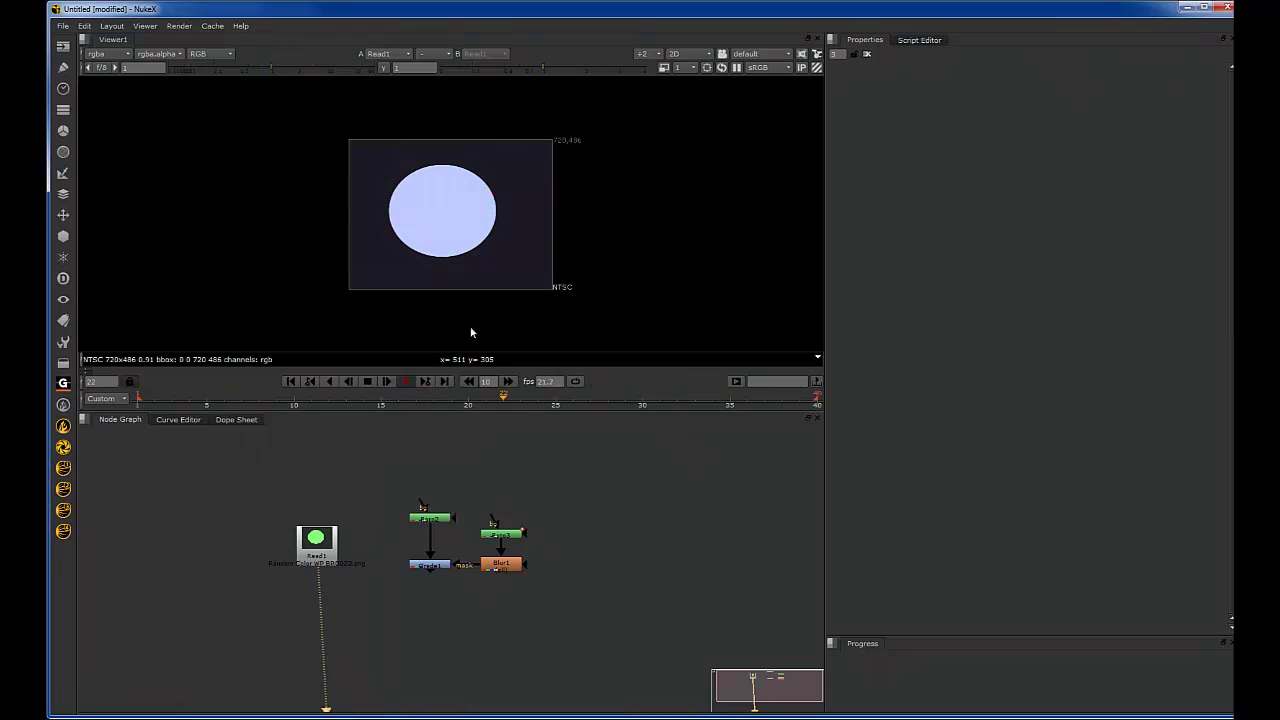
{"action": "scroll", "coordinate": [503, 235], "scroll_direction": "up", "scroll_amount": 3}
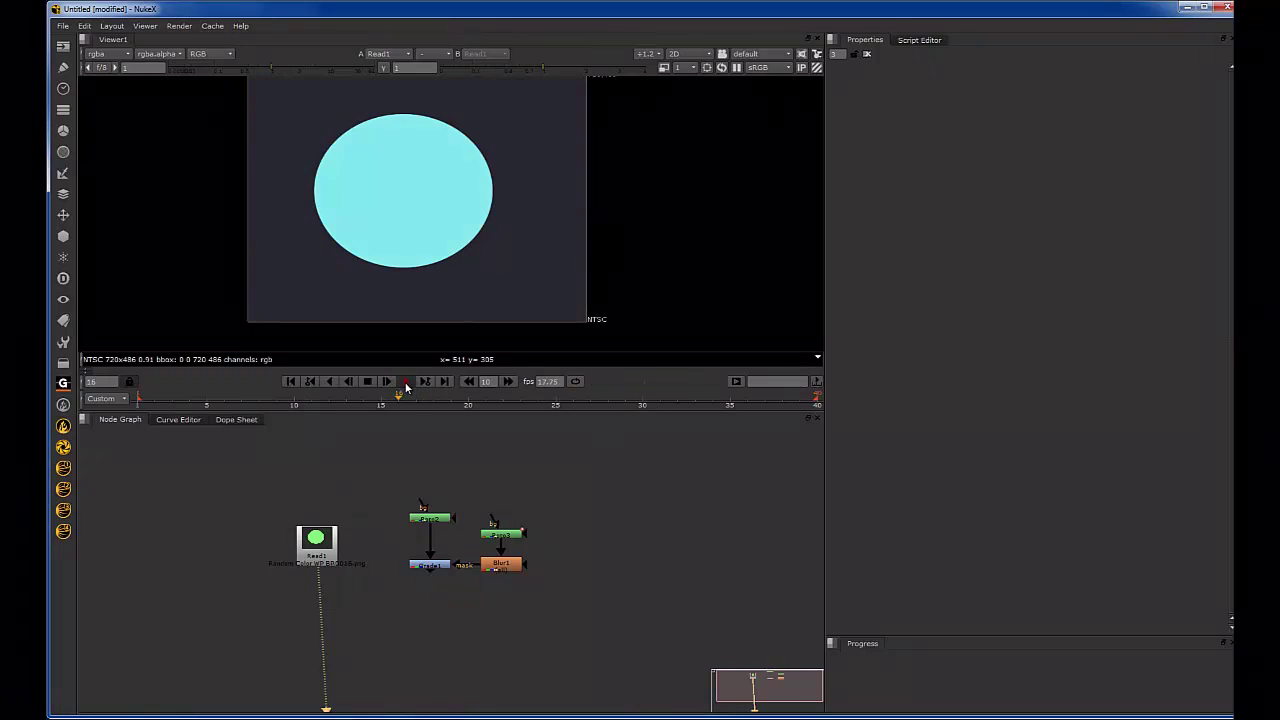
{"action": "left_click", "coordinate": [405, 382]}
{"action": "left_click_drag", "start_coordinate": [361, 404], "coordinate": [451, 398]}
{"action": "left_click_drag", "start_coordinate": [528, 392], "coordinate": [468, 402]}
Step: Merge the Grade1 branch over the Read1 plate and view the merged result
{"action": "left_click_drag", "start_coordinate": [380, 545], "coordinate": [460, 573]}
{"action": "key", "text": "1"}
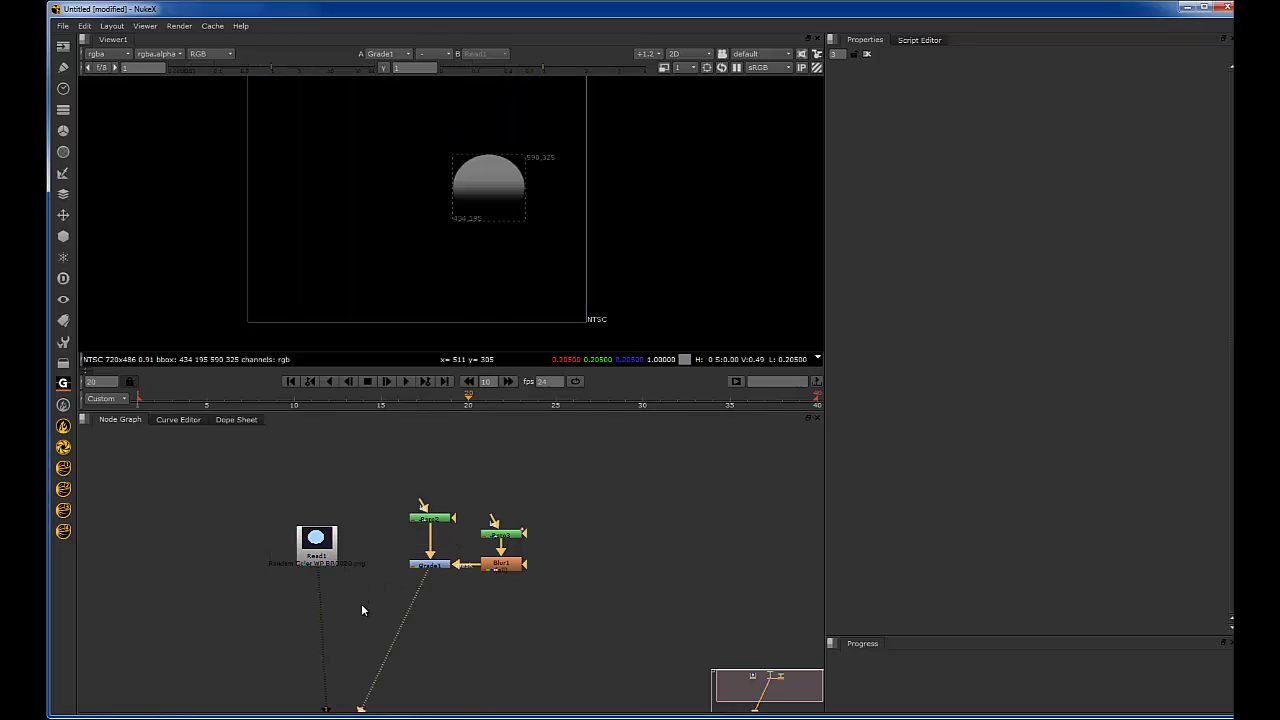
{"action": "key", "text": "m"}
{"action": "left_click_drag", "start_coordinate": [360, 604], "coordinate": [307, 610]}
{"action": "left_click_drag", "start_coordinate": [359, 575], "coordinate": [261, 646]}
{"action": "key", "text": "1"}
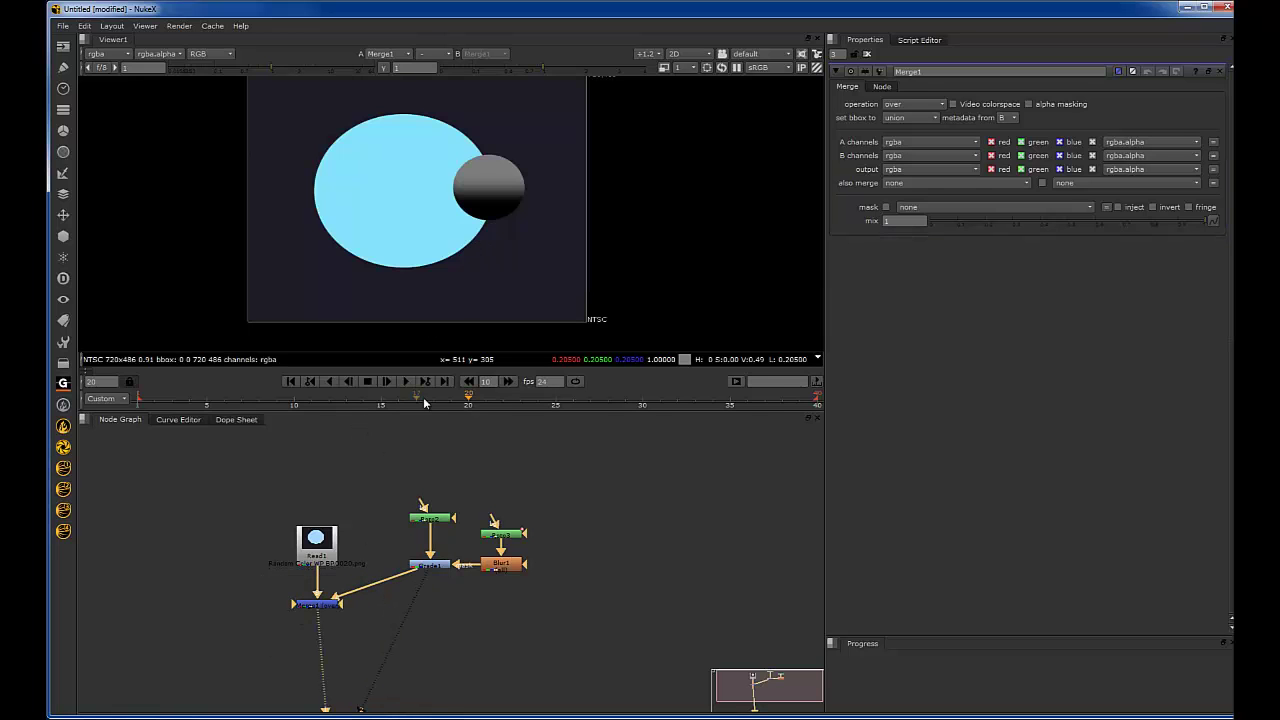
Step: Scrub and play the merged composite from the first frame, comparing the small graded circle with the changing plate
{"action": "left_click_drag", "start_coordinate": [424, 400], "coordinate": [452, 393]}
{"action": "scroll", "coordinate": [487, 283], "scroll_direction": "down", "scroll_amount": 3}
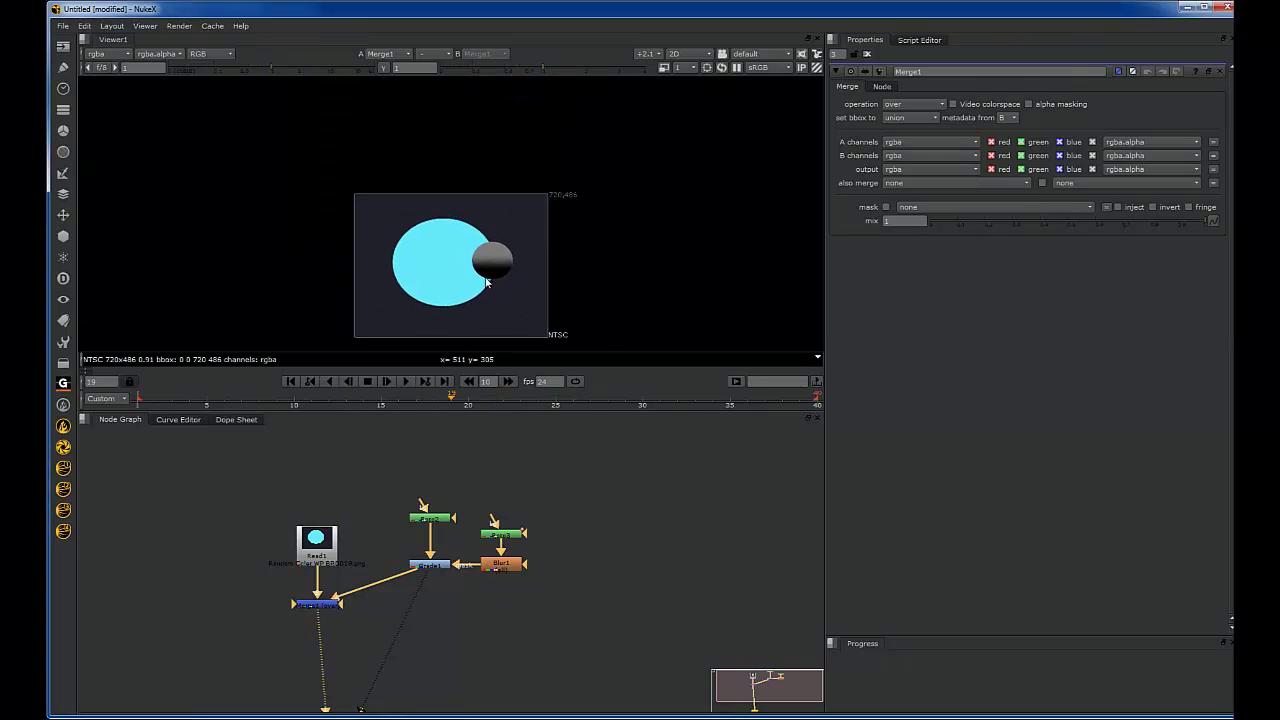
{"action": "scroll", "coordinate": [487, 283], "scroll_direction": "up", "scroll_amount": 3}
{"action": "left_click", "coordinate": [291, 381]}
{"action": "left_click", "coordinate": [402, 379]}
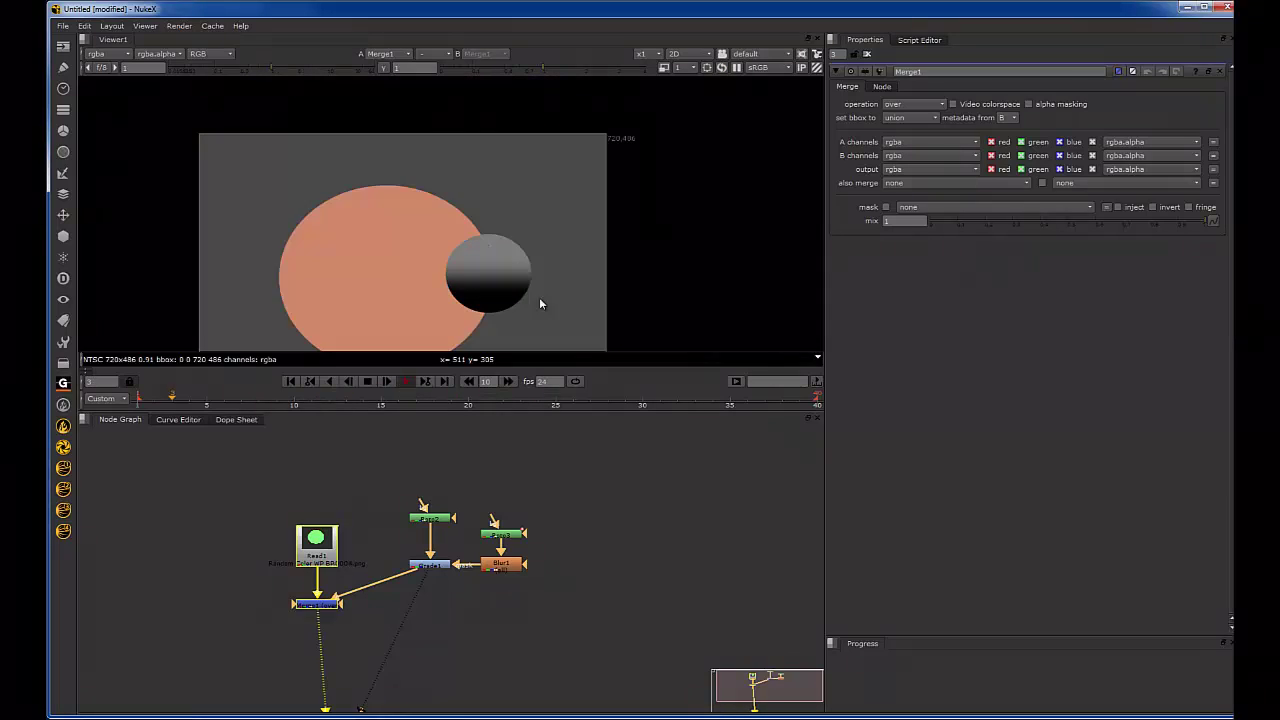
{"action": "scroll", "coordinate": [539, 297], "scroll_direction": "down", "scroll_amount": 2}
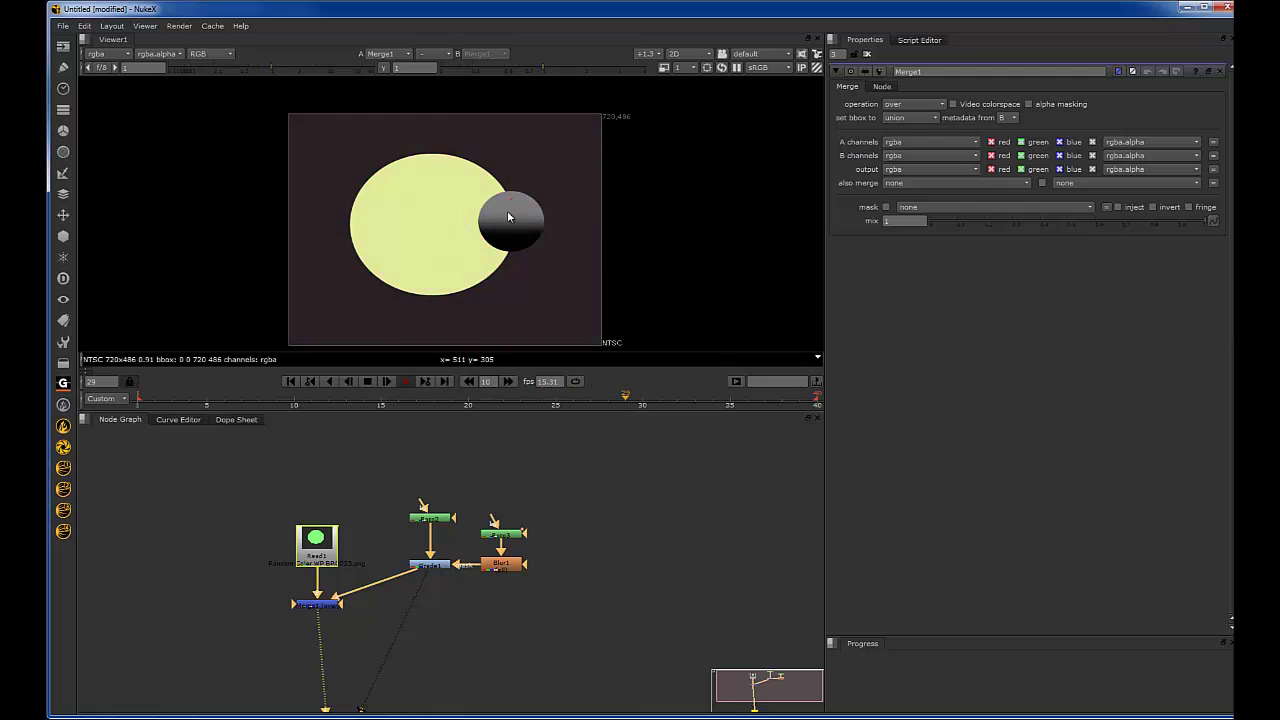
{"action": "scroll", "coordinate": [495, 200], "scroll_direction": "up", "scroll_amount": 4}
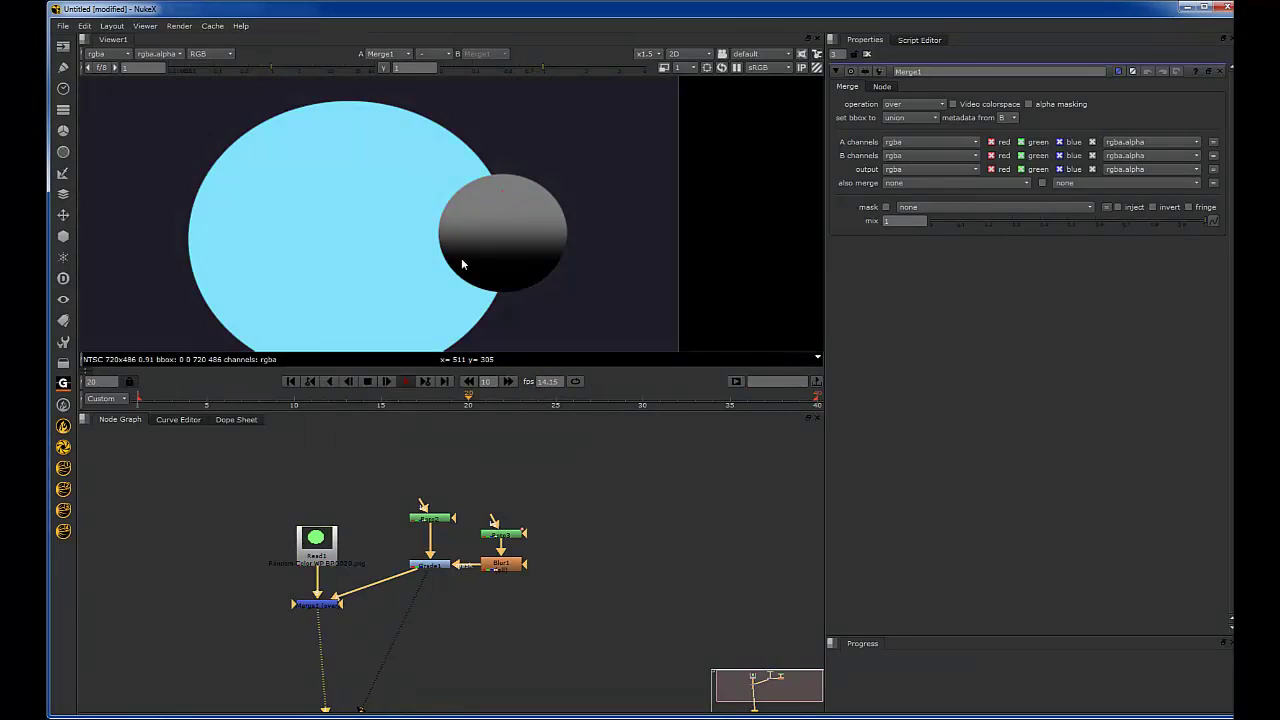
{"action": "scroll", "coordinate": [379, 207], "scroll_direction": "down", "scroll_amount": 3}
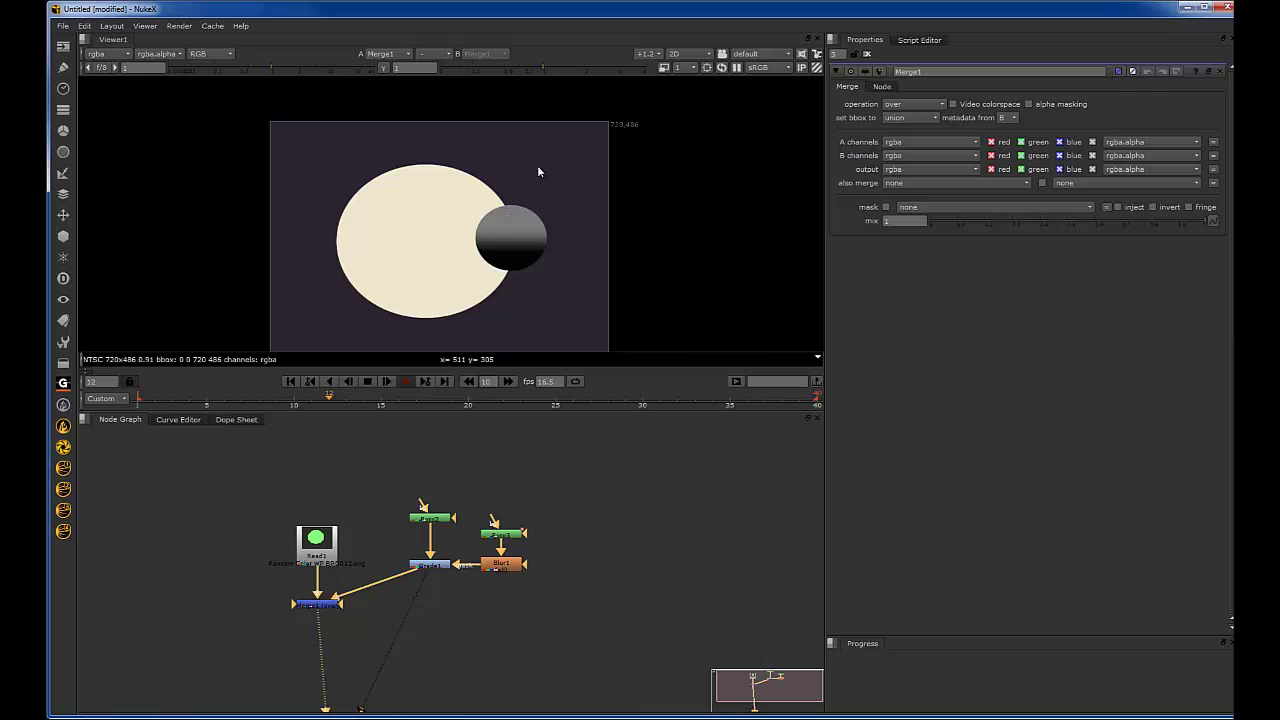
{"action": "left_click", "coordinate": [410, 381]}
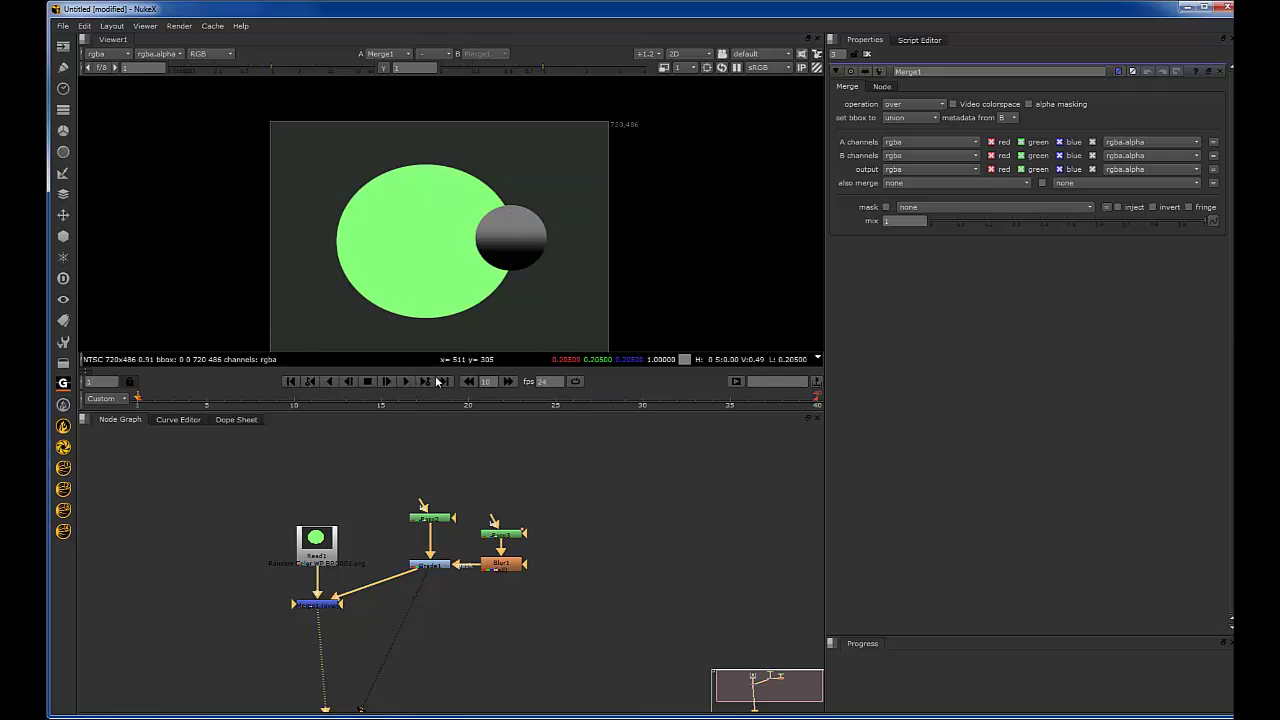
Step: Insert a Dot in the connection from Grade1 to Merge1 and place it so the connection bends at a right angle
{"action": "scroll", "coordinate": [432, 535], "scroll_direction": "down", "scroll_amount": 4}
{"action": "scroll", "coordinate": [411, 545], "scroll_direction": "up", "scroll_amount": 3}
{"action": "left_click", "coordinate": [377, 552]}
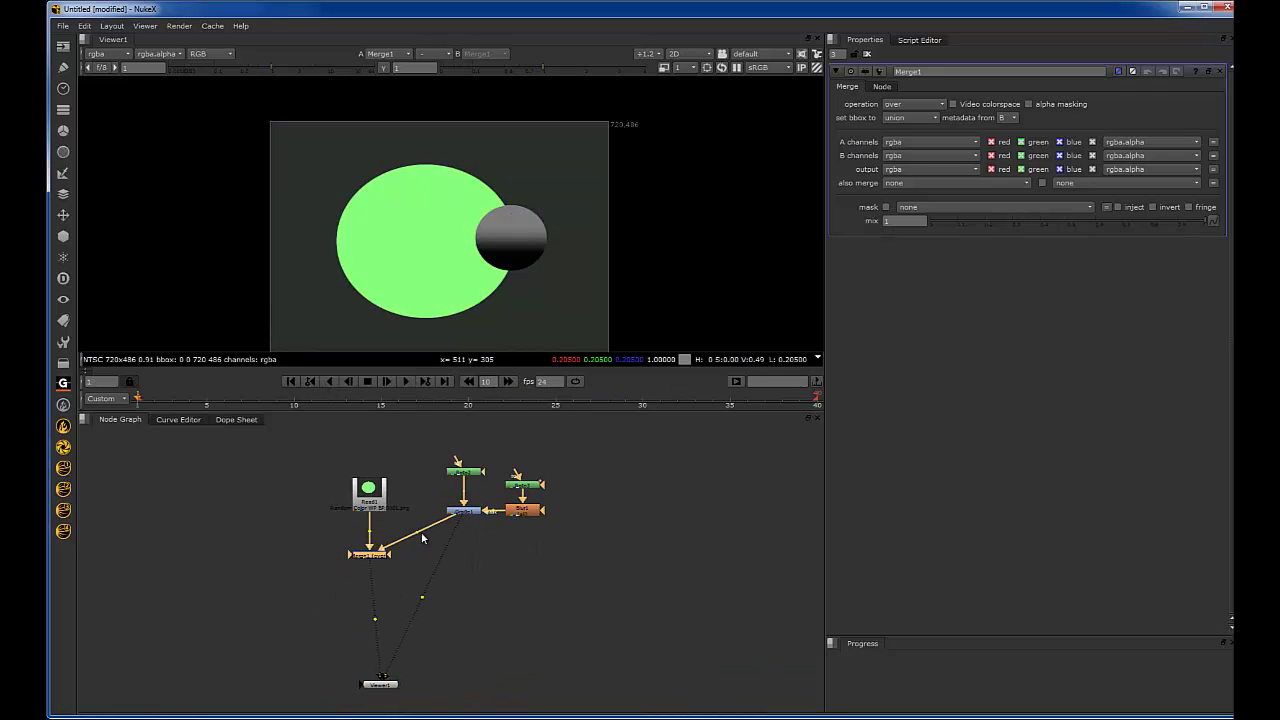
{"action": "left_click_drag", "start_coordinate": [421, 532], "coordinate": [464, 551], "text": "ctrl"}
{"action": "left_click", "coordinate": [367, 555], "text": "ctrl"}
{"action": "scroll", "coordinate": [417, 501], "scroll_direction": "up", "scroll_amount": 2}
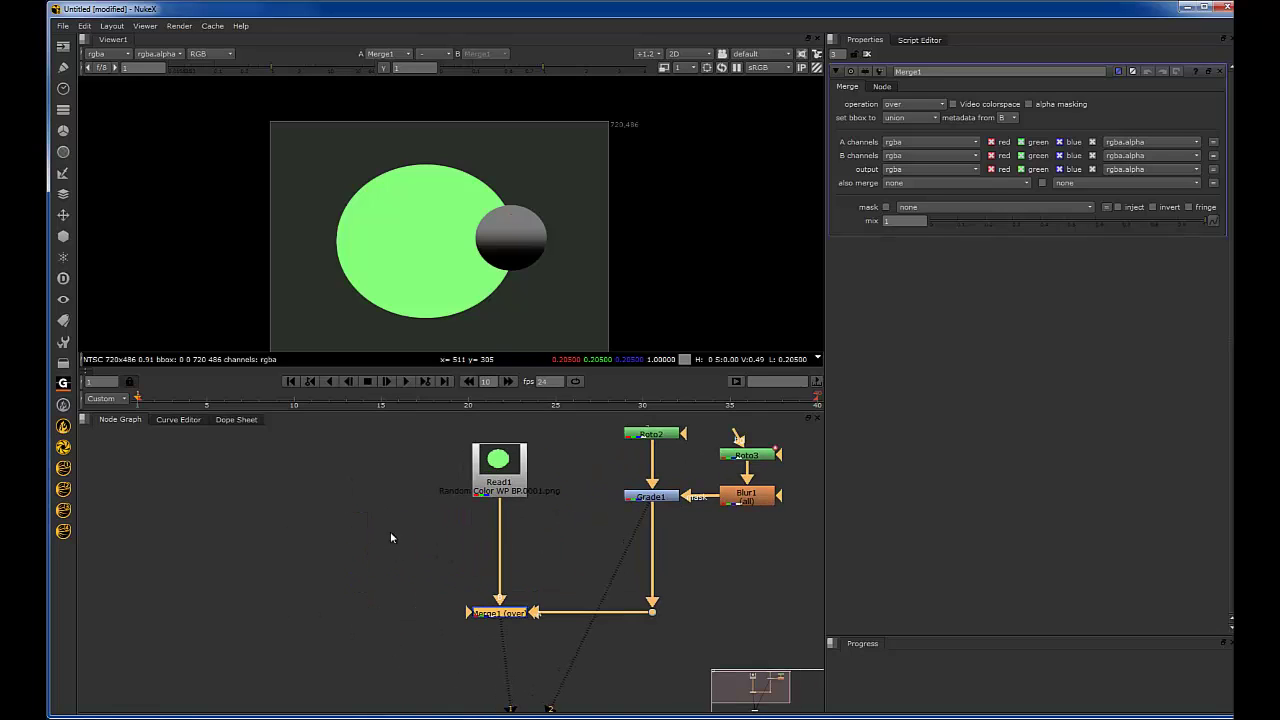
Step: Branch a Dot off Read1, place it level beside the Read node, and view its output
{"action": "left_click", "coordinate": [427, 538]}
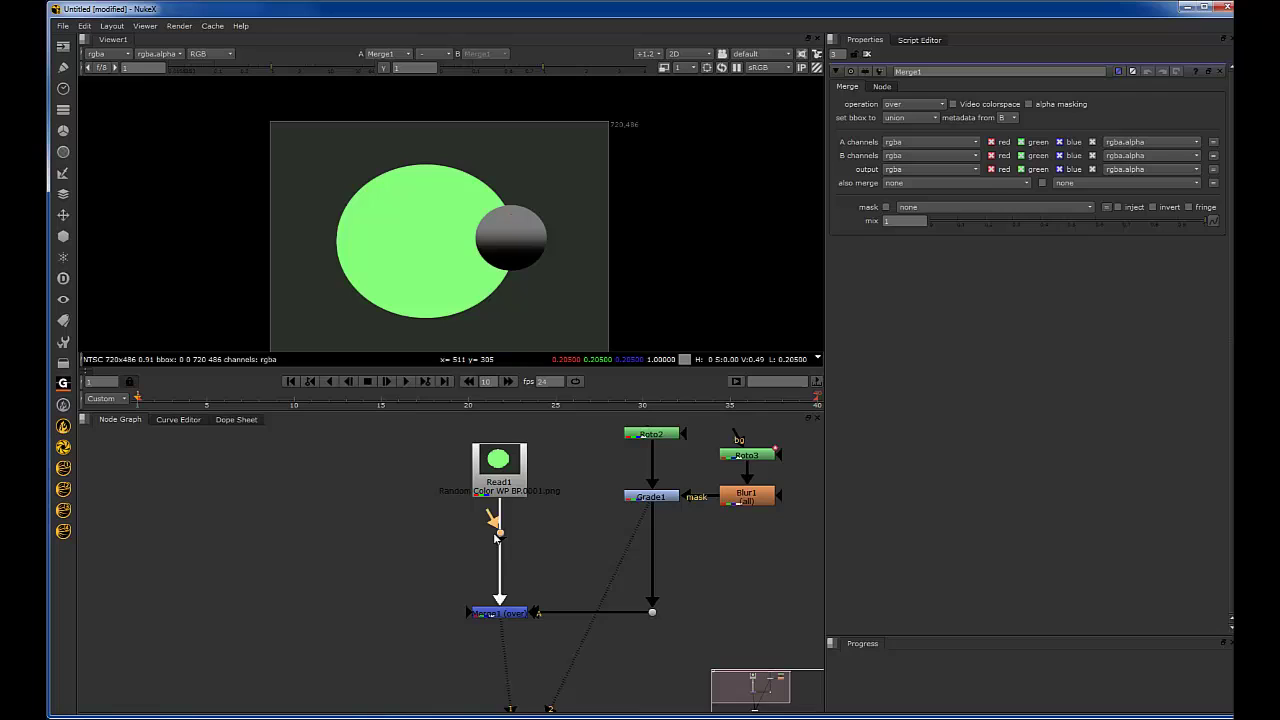
{"action": "left_click_drag", "start_coordinate": [497, 533], "coordinate": [341, 510]}
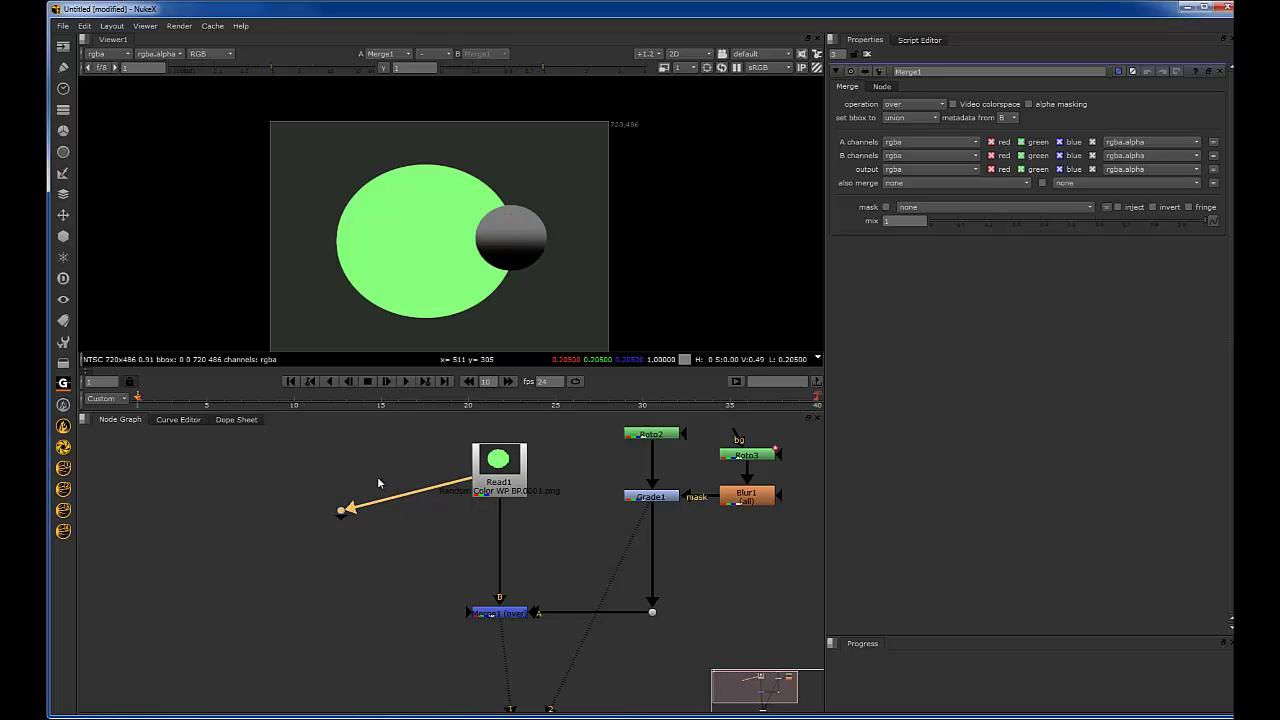
{"action": "key", "text": "1"}
{"action": "scroll", "coordinate": [352, 516], "scroll_direction": "down", "scroll_amount": 3}
{"action": "scroll", "coordinate": [359, 514], "scroll_direction": "up", "scroll_amount": 2}
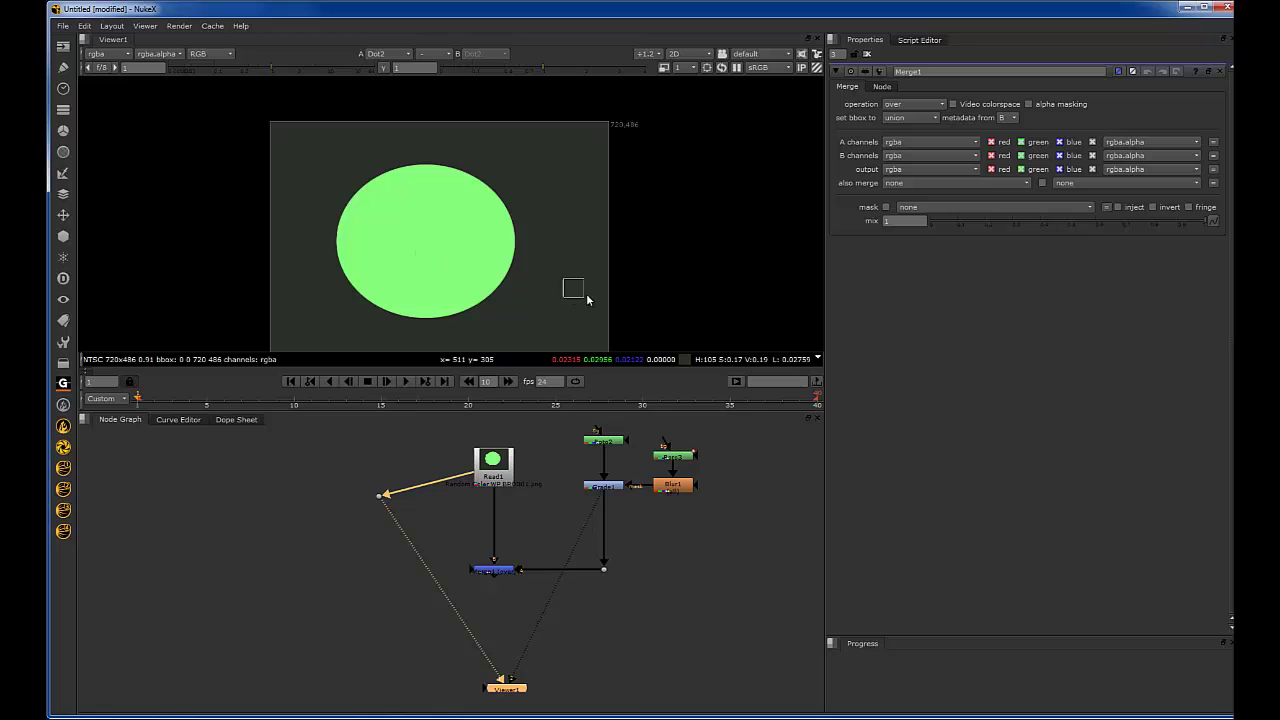
{"action": "left_click_drag", "start_coordinate": [374, 499], "coordinate": [341, 472]}
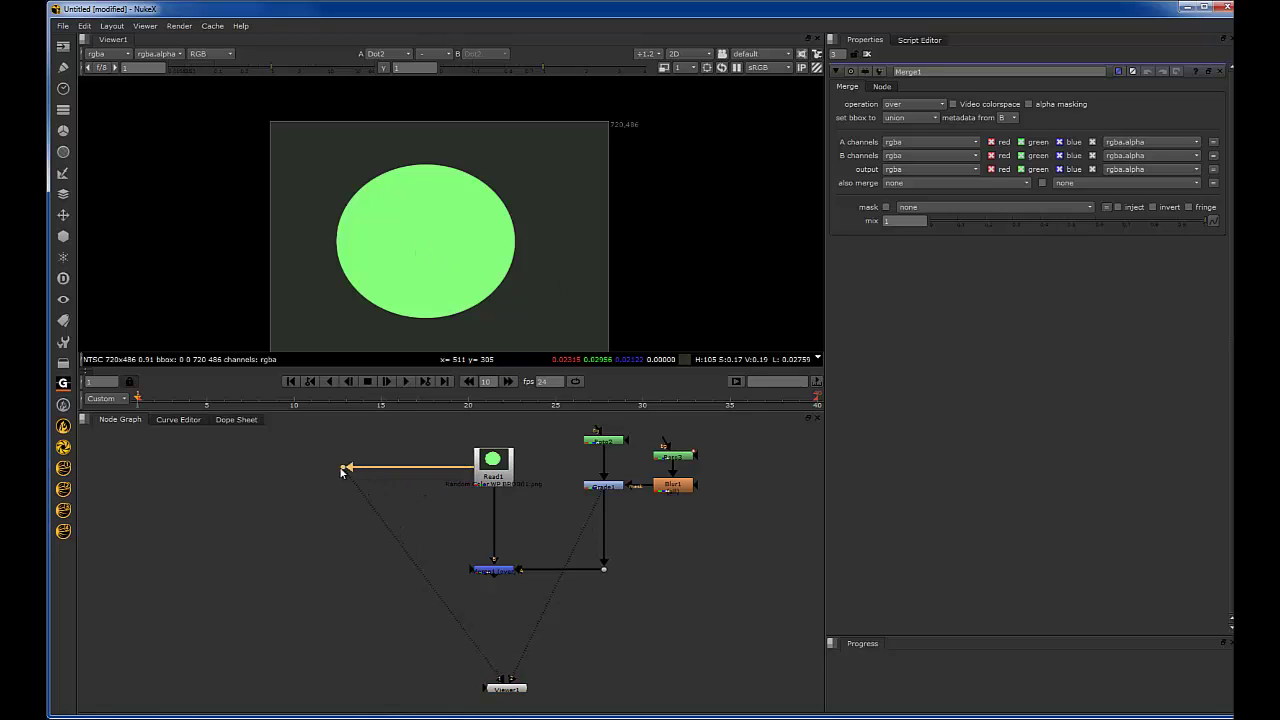
Step: Add a Crop node fed by the new Dot, align it beneath the Dot, and view its output
{"action": "left_click", "coordinate": [312, 507]}
{"action": "key", "text": "Tab"}
{"action": "type", "text": "crop"}
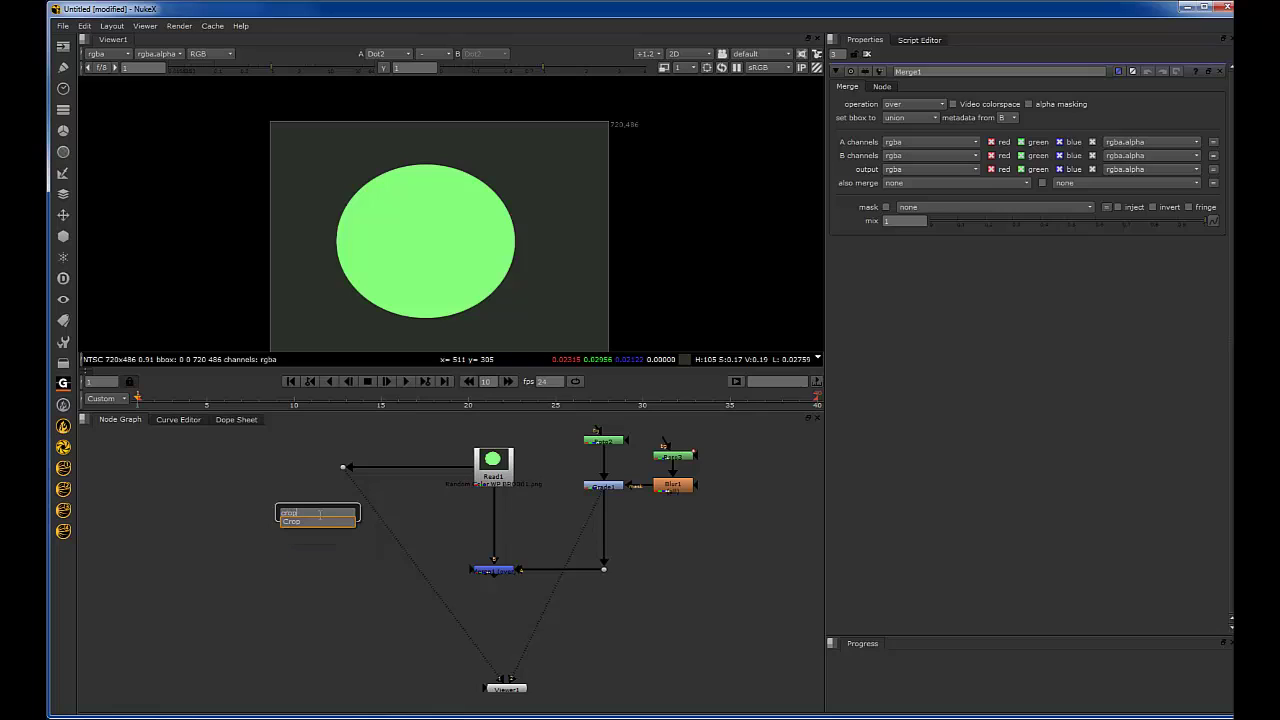
{"action": "key", "text": "Return"}
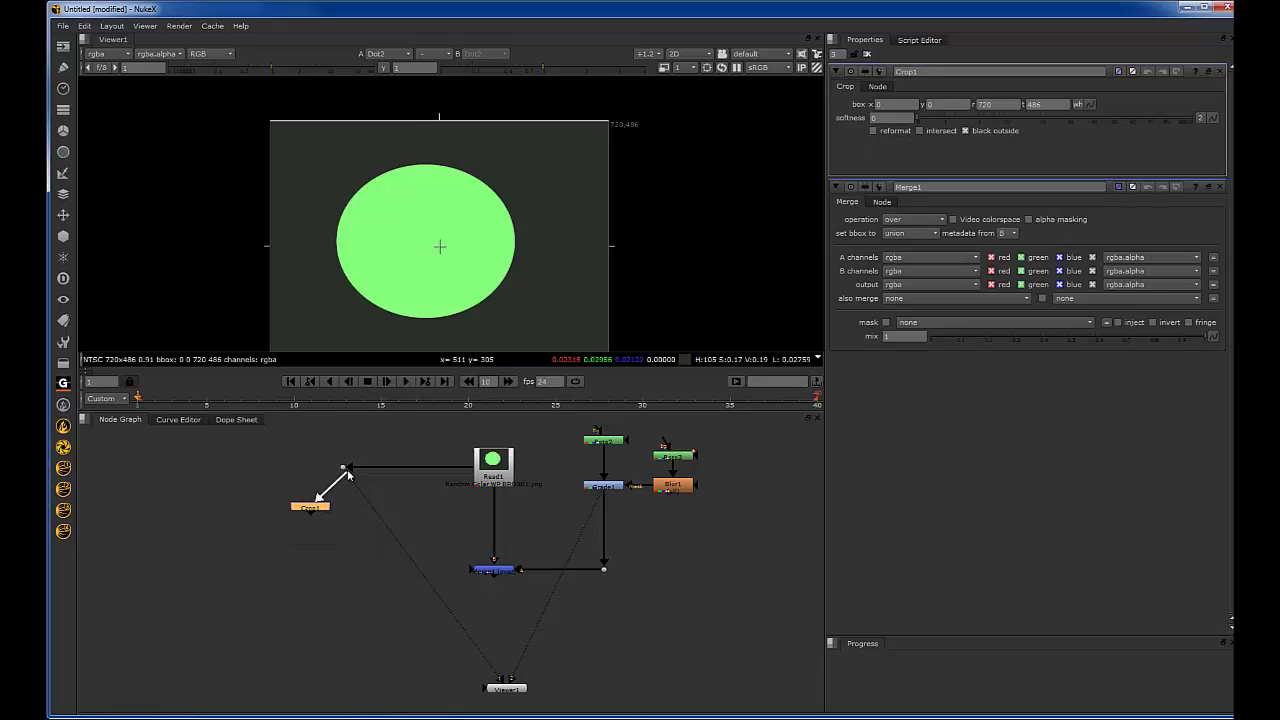
{"action": "left_click_drag", "start_coordinate": [319, 504], "coordinate": [351, 494]}
{"action": "key", "text": "1"}
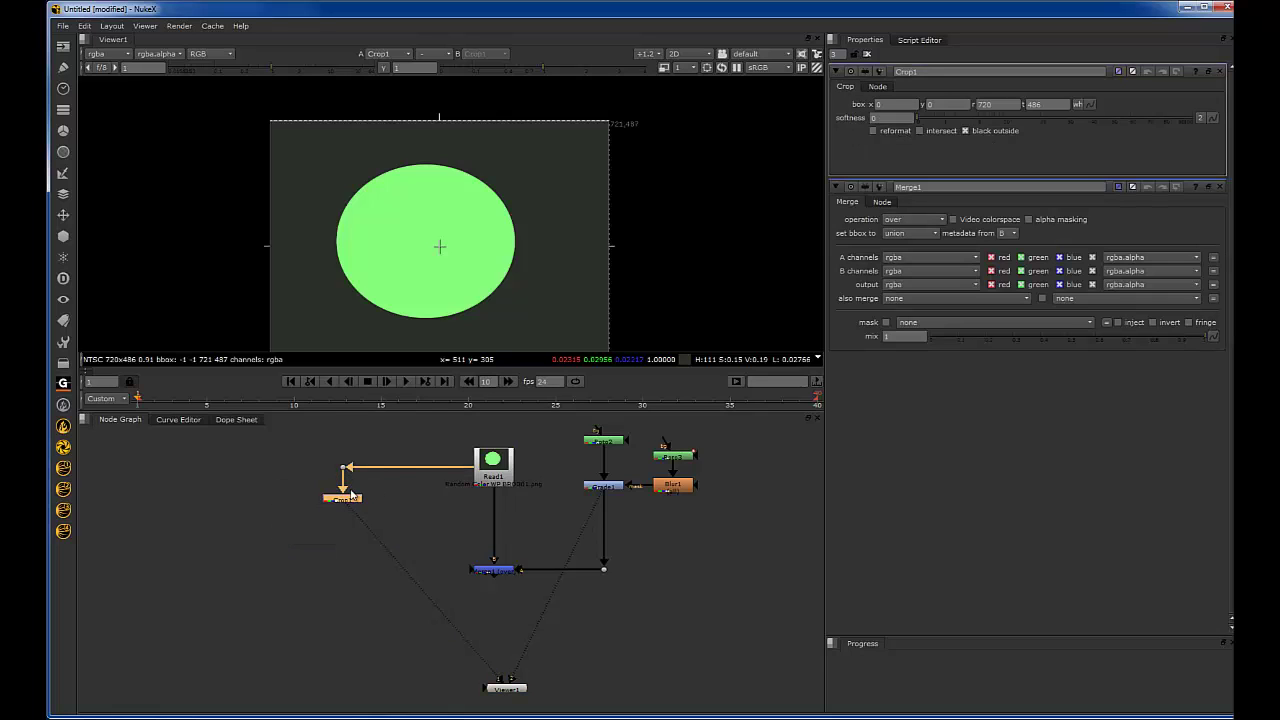
Step: Shrink the crop box to a small background patch near the plate's lower-right corner, about x 599, y 39, r 649, t 78
{"action": "scroll", "coordinate": [540, 275], "scroll_direction": "down", "scroll_amount": 3}
{"action": "left_click_drag", "start_coordinate": [563, 295], "coordinate": [383, 165]}
{"action": "left_click_drag", "start_coordinate": [537, 244], "coordinate": [511, 290]}
{"action": "left_click", "coordinate": [493, 474]}
{"action": "key", "text": "1"}
{"action": "scroll", "coordinate": [548, 256], "scroll_direction": "up", "scroll_amount": 3}
{"action": "scroll", "coordinate": [492, 258], "scroll_direction": "up", "scroll_amount": 3}
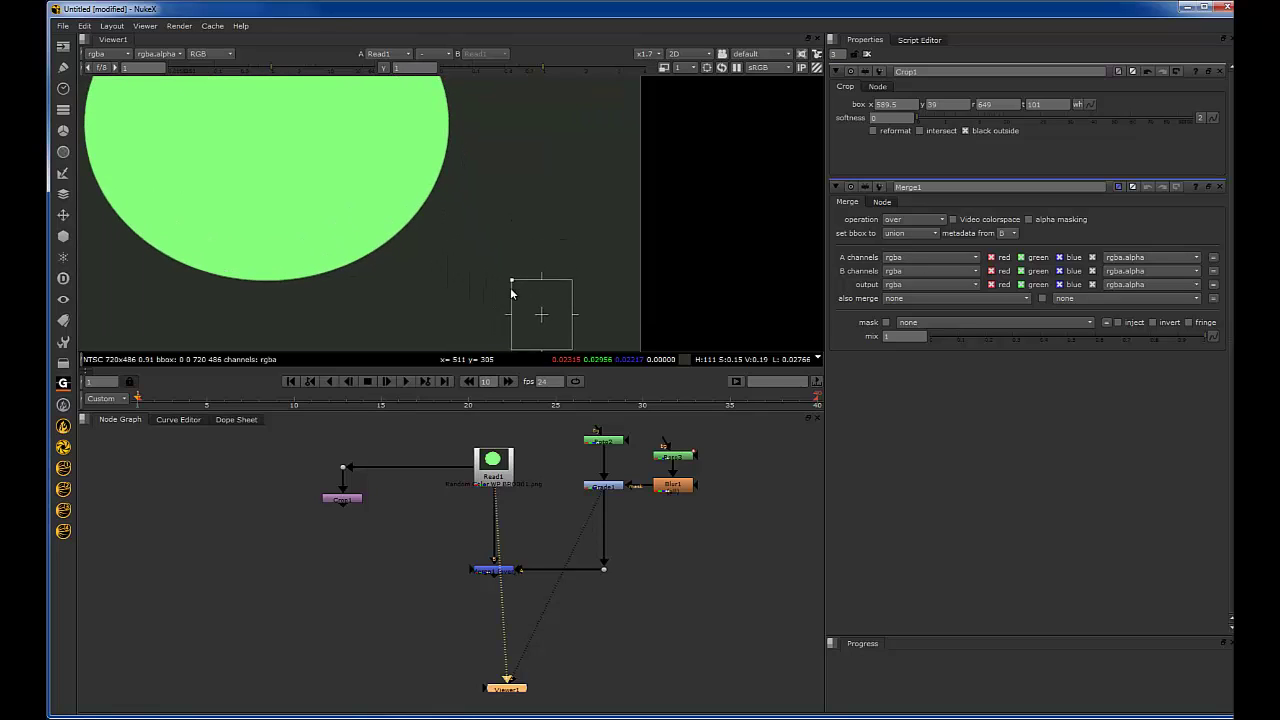
{"action": "key", "text": "f"}
{"action": "scroll", "coordinate": [490, 287], "scroll_direction": "up", "scroll_amount": 2}
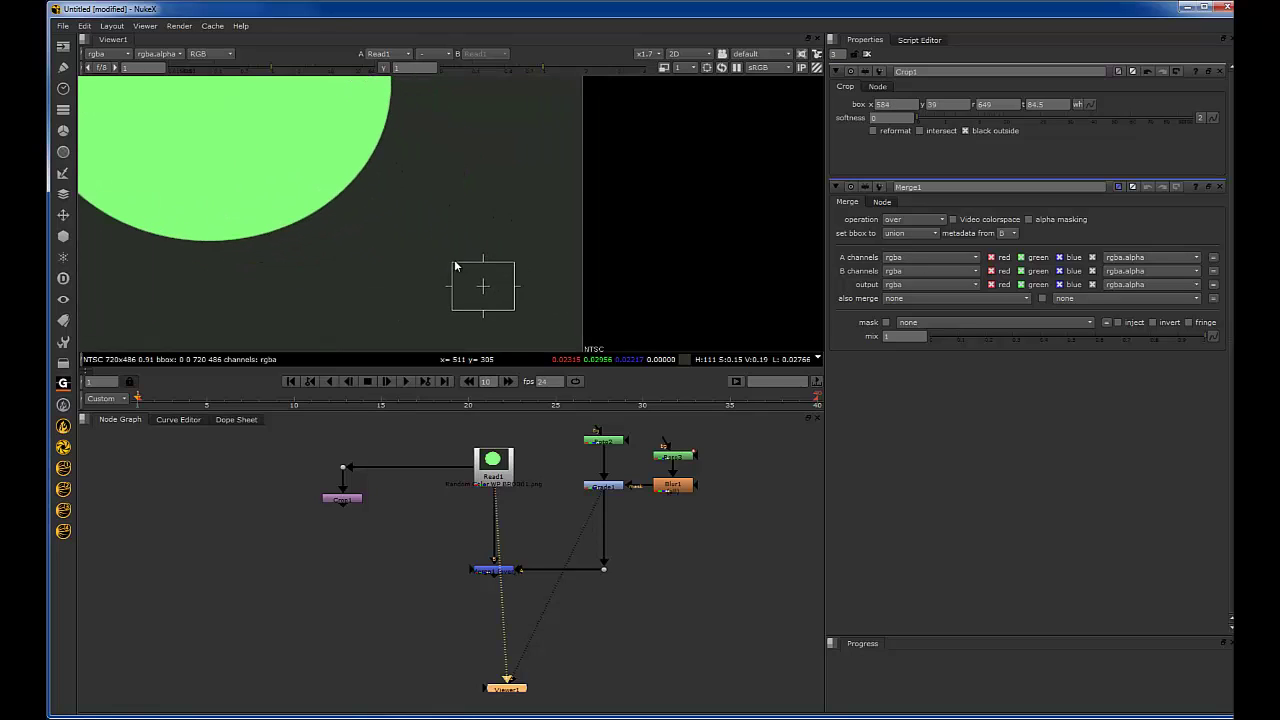
{"action": "left_click_drag", "start_coordinate": [454, 259], "coordinate": [466, 268]}
Step: Keyframe the crop box, moving it to about x 551, y 52 by frame 11 and about x 646.5, y 9.5 at frame 24
{"action": "left_click", "coordinate": [1086, 104]}
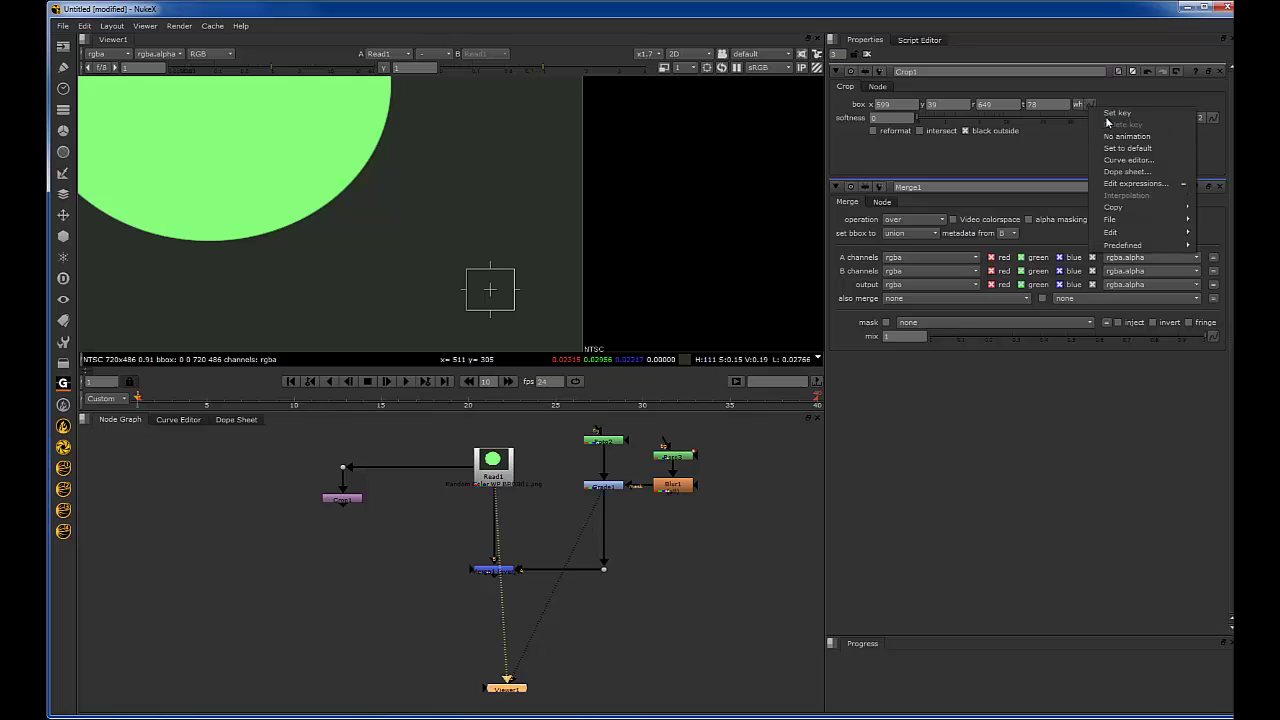
{"action": "left_click", "coordinate": [1112, 119]}
{"action": "scroll", "coordinate": [516, 284], "scroll_direction": "down", "scroll_amount": 3}
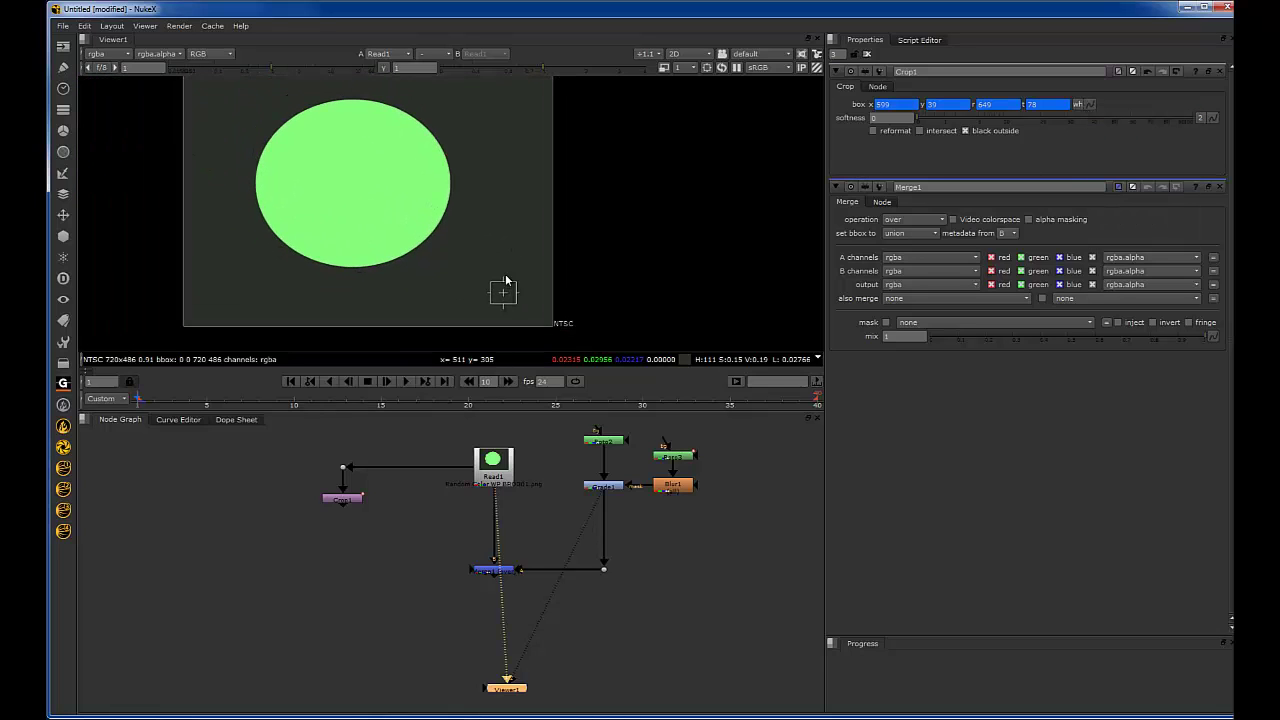
{"action": "scroll", "coordinate": [526, 280], "scroll_direction": "up", "scroll_amount": 2}
{"action": "left_click_drag", "start_coordinate": [502, 297], "coordinate": [454, 284]}
{"action": "left_click", "coordinate": [311, 398]}
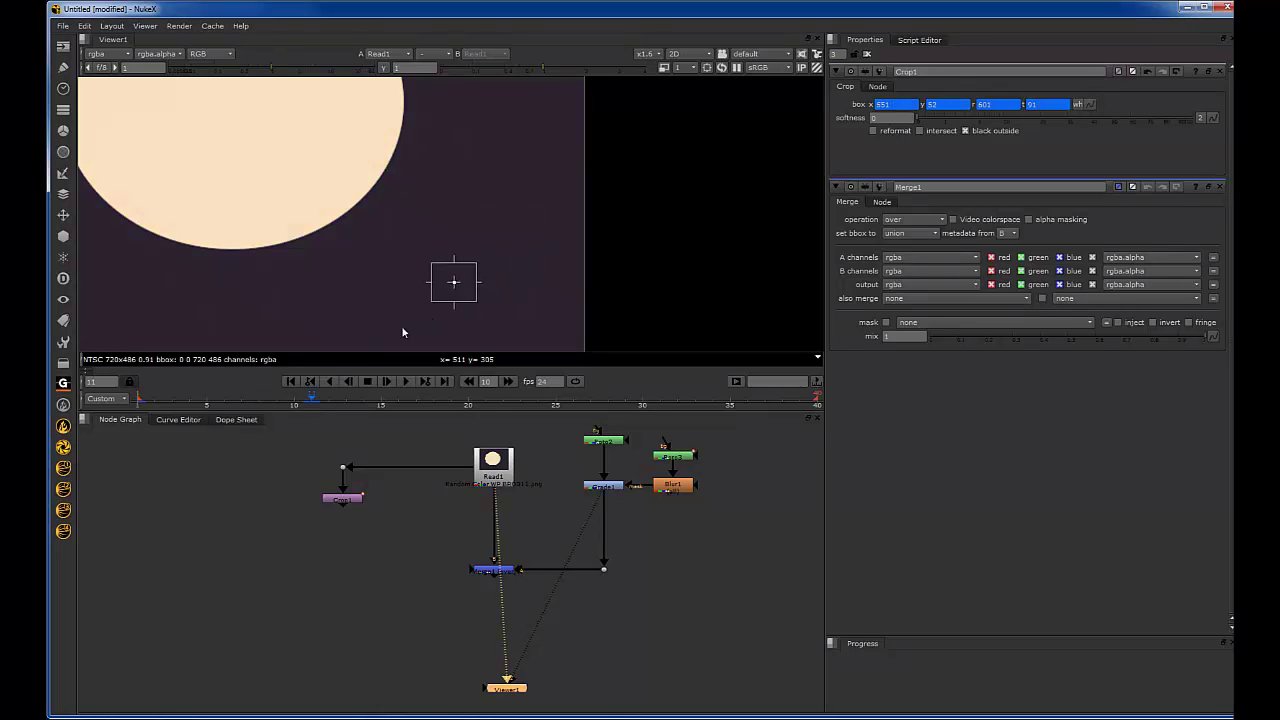
{"action": "left_click_drag", "start_coordinate": [486, 399], "coordinate": [538, 399]}
{"action": "left_click_drag", "start_coordinate": [455, 285], "coordinate": [541, 326]}
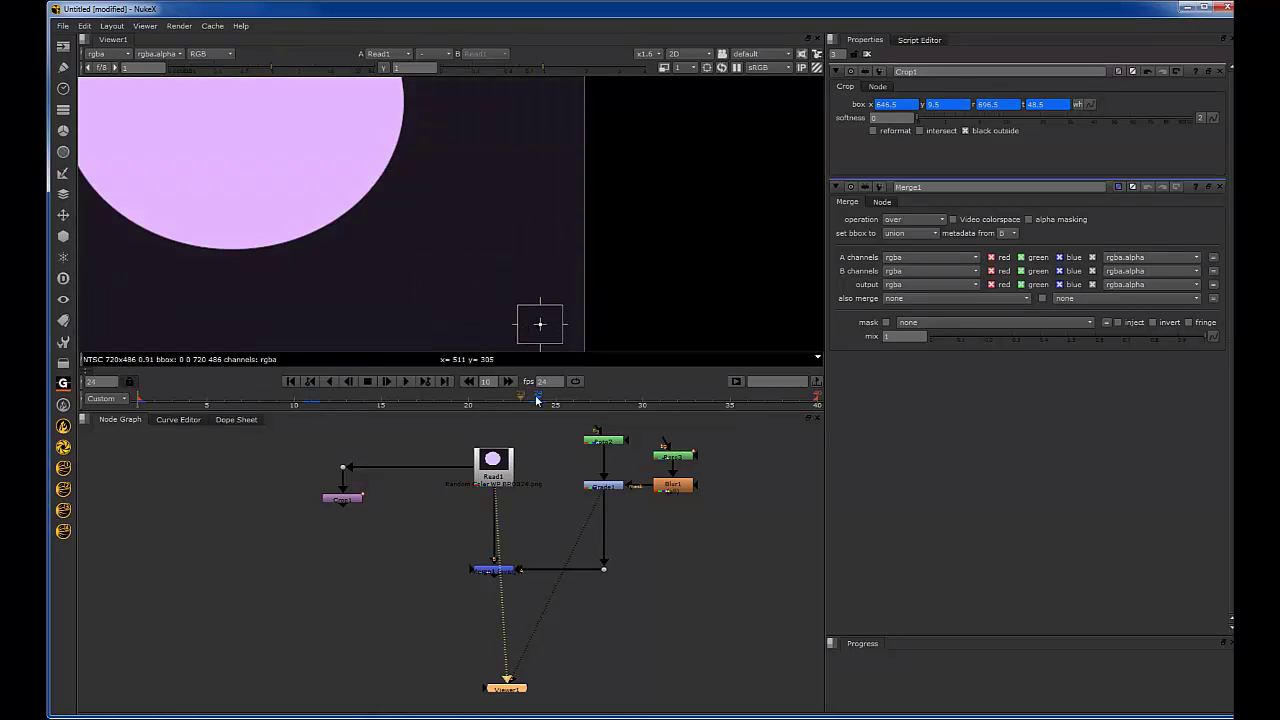
Step: View the Crop1 output and scrub the timeline to check the animated crop box over the background
{"action": "left_click_drag", "start_coordinate": [537, 400], "coordinate": [610, 400]}
{"action": "left_click_drag", "start_coordinate": [278, 547], "coordinate": [383, 486]}
{"action": "key", "text": "1"}
{"action": "scroll", "coordinate": [560, 200], "scroll_direction": "down", "scroll_amount": 2}
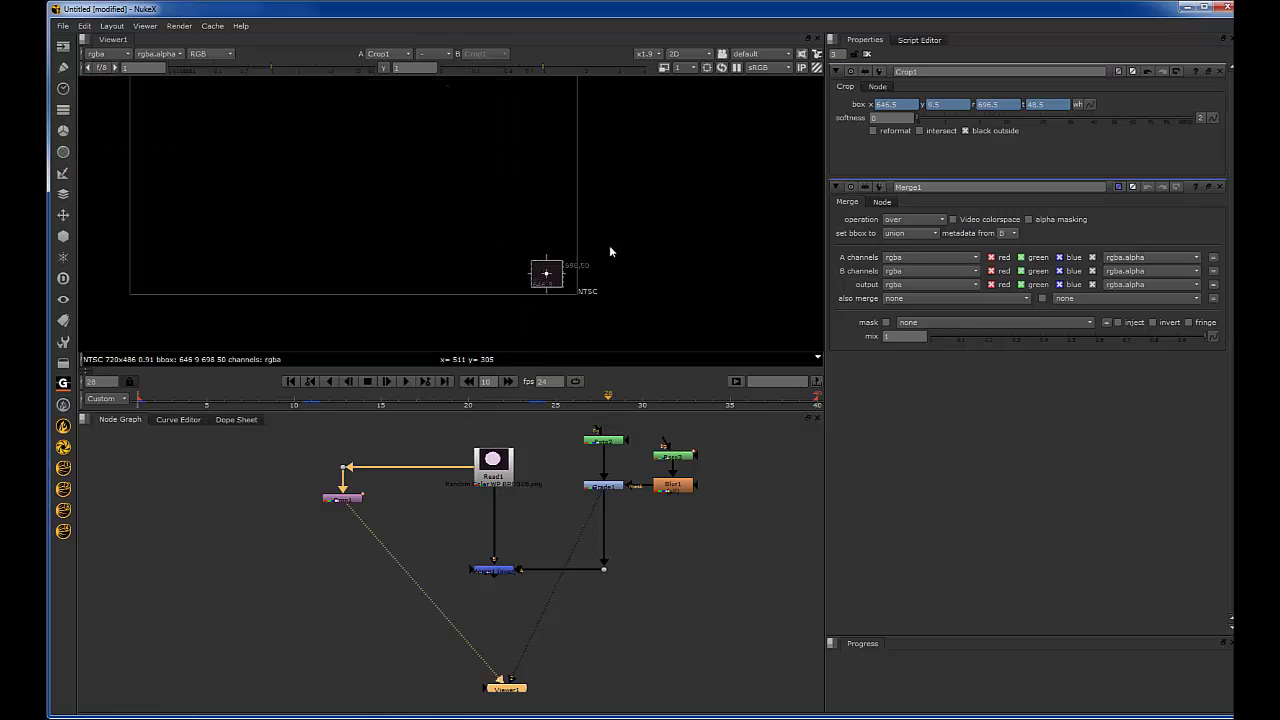
{"action": "scroll", "coordinate": [541, 273], "scroll_direction": "up", "scroll_amount": 3}
{"action": "left_click_drag", "start_coordinate": [387, 399], "coordinate": [417, 400]}
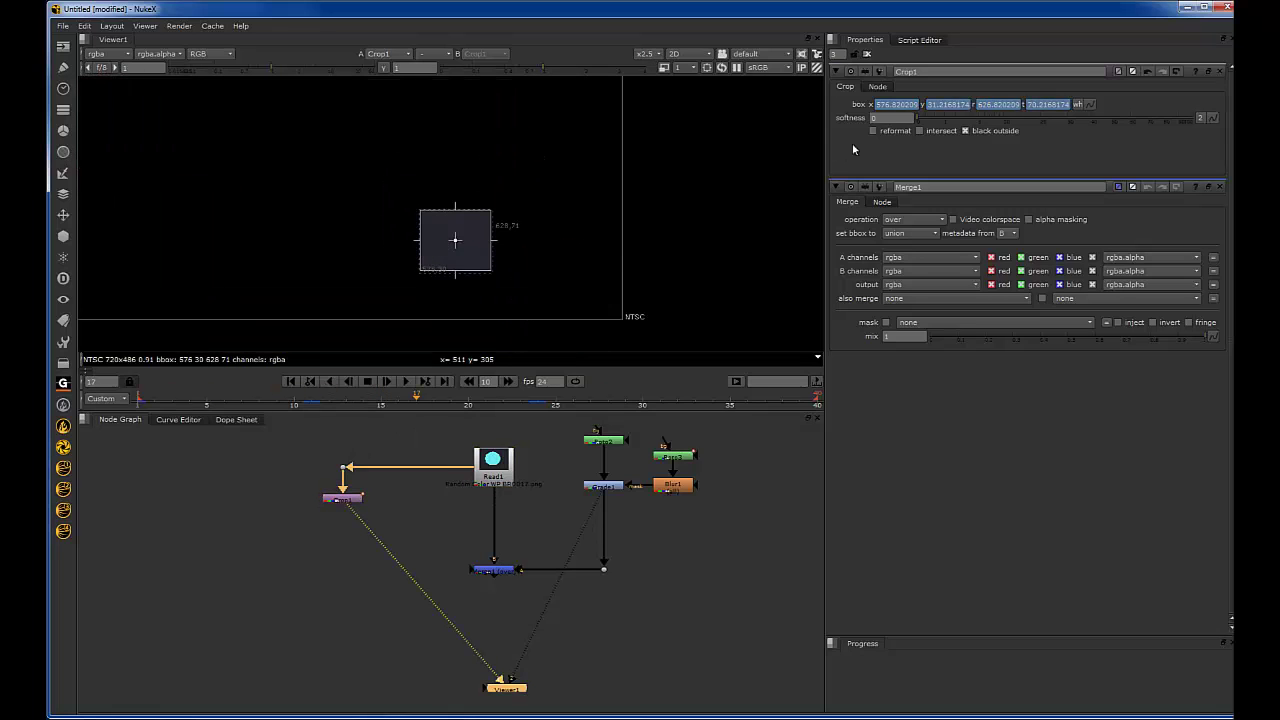
Step: Enable reformat and disable black outside on the crop, fit the result in view, and close all node properties
{"action": "left_click", "coordinate": [873, 131]}
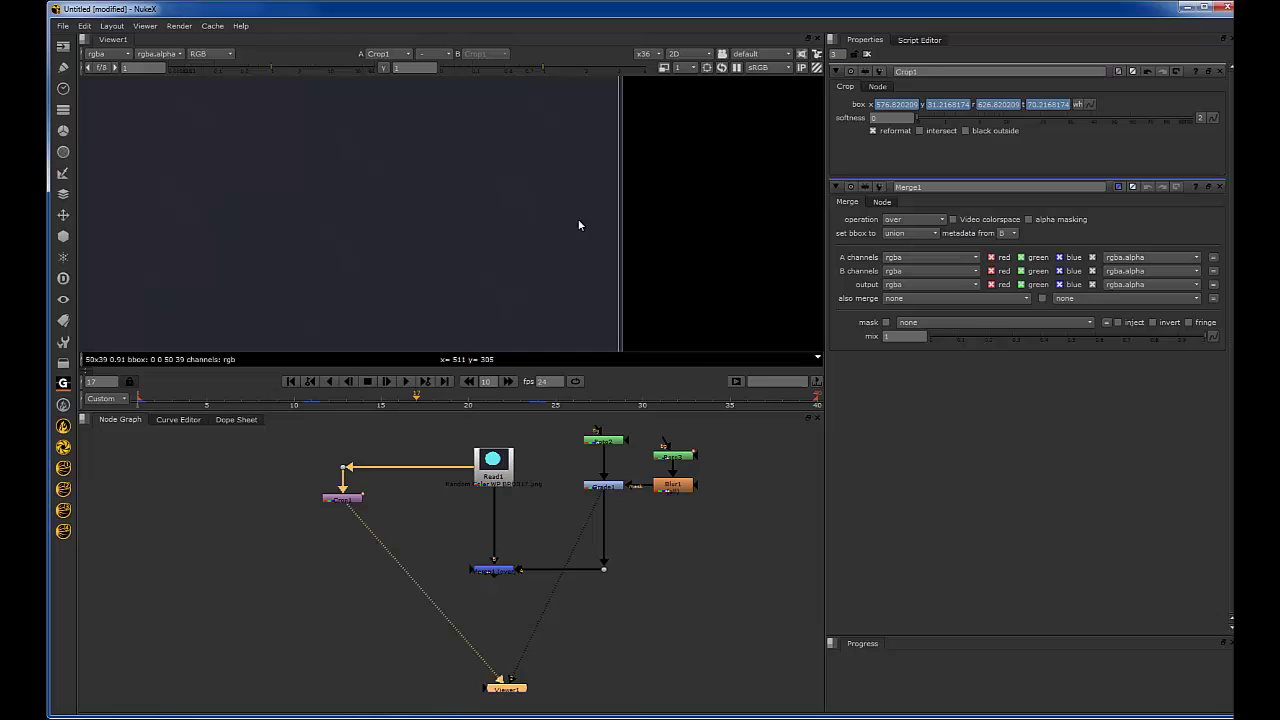
{"action": "key", "text": "f"}
{"action": "scroll", "coordinate": [547, 262], "scroll_direction": "down", "scroll_amount": 2}
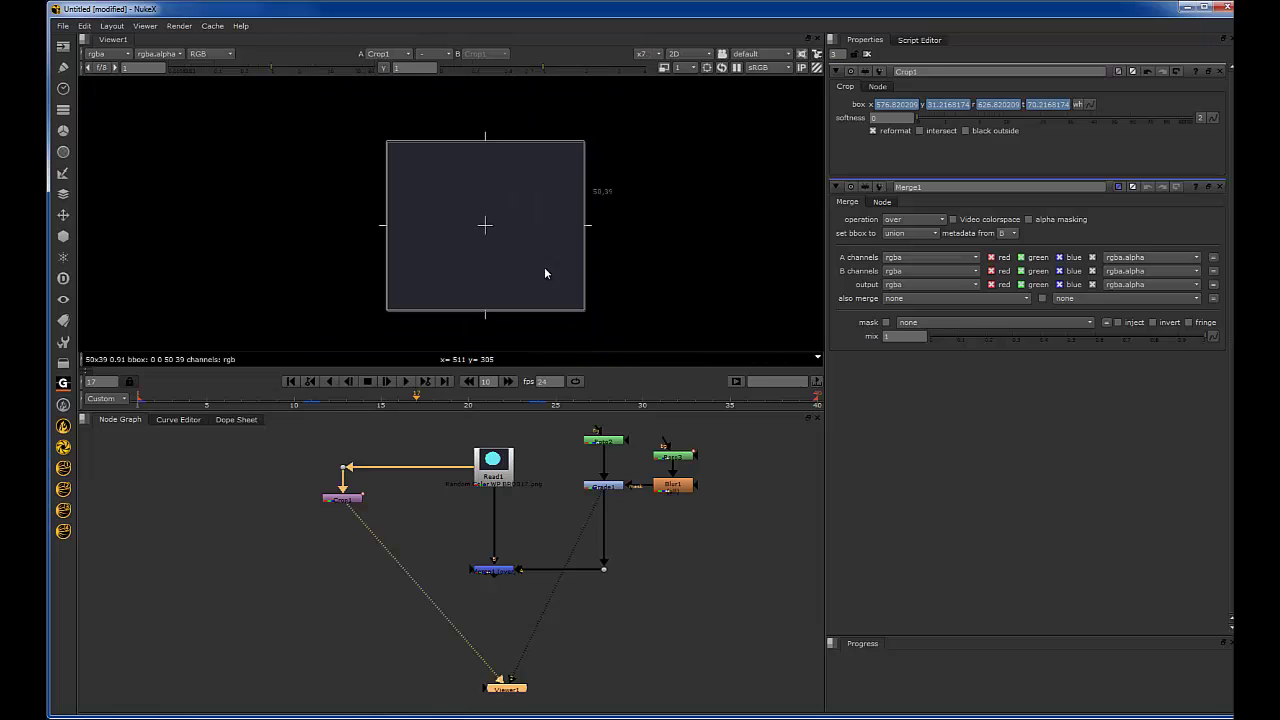
{"action": "left_click", "coordinate": [860, 56]}
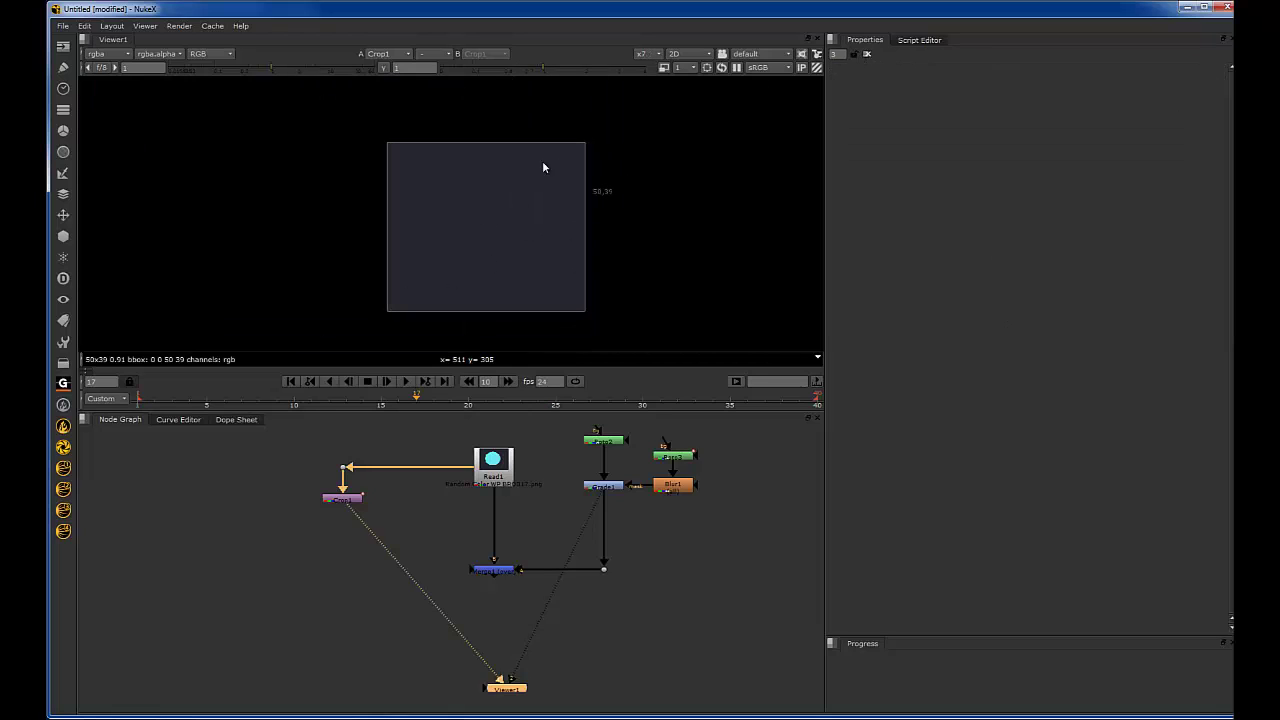
Step: Scrub through the reformatted crop, and move the Dot and Crop1 nodes farther away from Read1
{"action": "left_click_drag", "start_coordinate": [342, 398], "coordinate": [430, 398]}
{"action": "left_click_drag", "start_coordinate": [282, 453], "coordinate": [301, 509]}
{"action": "left_click", "coordinate": [337, 491]}
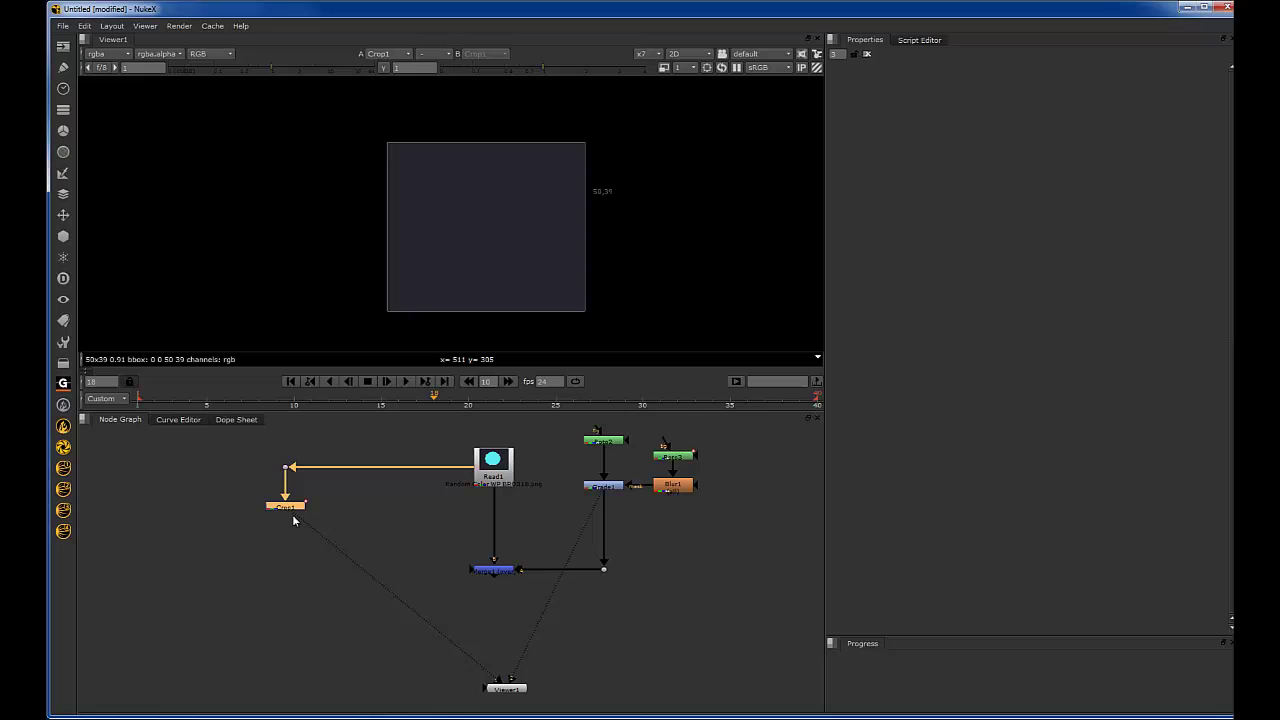
Step: Add a CurveTool node after Crop1 and place it directly below the crop
{"action": "scroll", "coordinate": [275, 500], "scroll_direction": "up", "scroll_amount": 3}
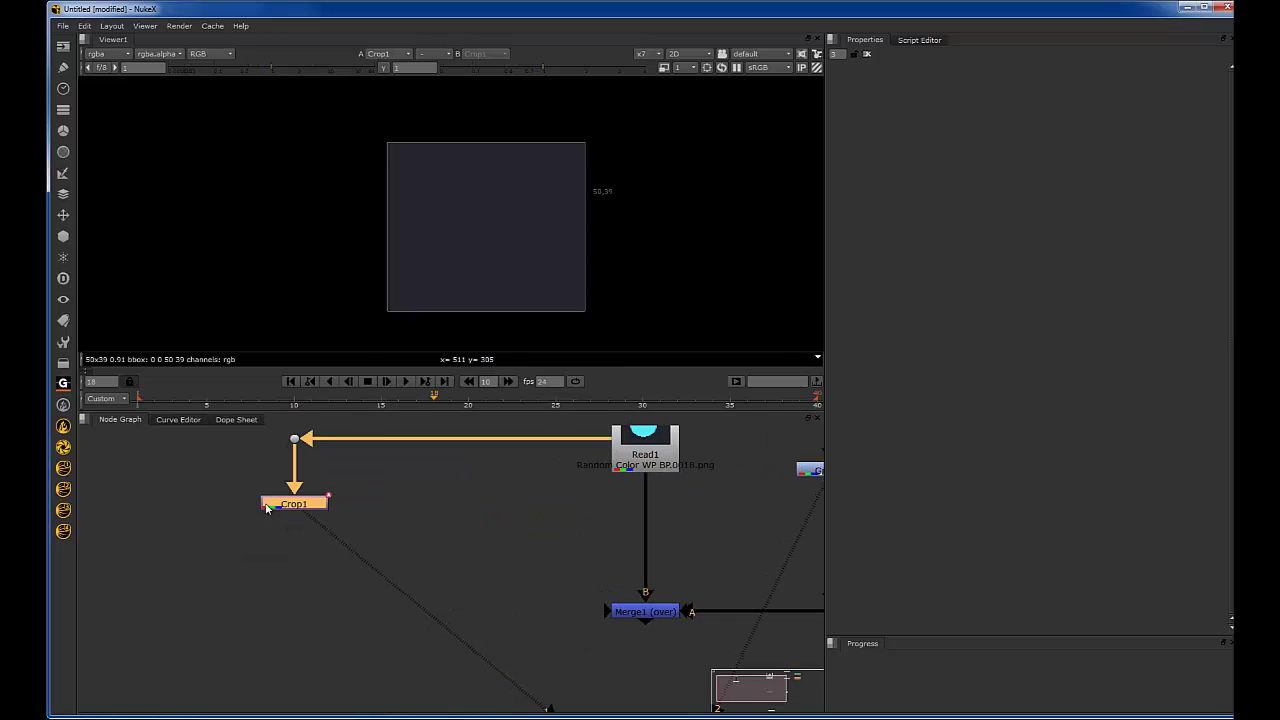
{"action": "left_click", "coordinate": [318, 522]}
{"action": "left_click", "coordinate": [318, 504]}
{"action": "key", "text": "Tab"}
{"action": "type", "text": "cu"}
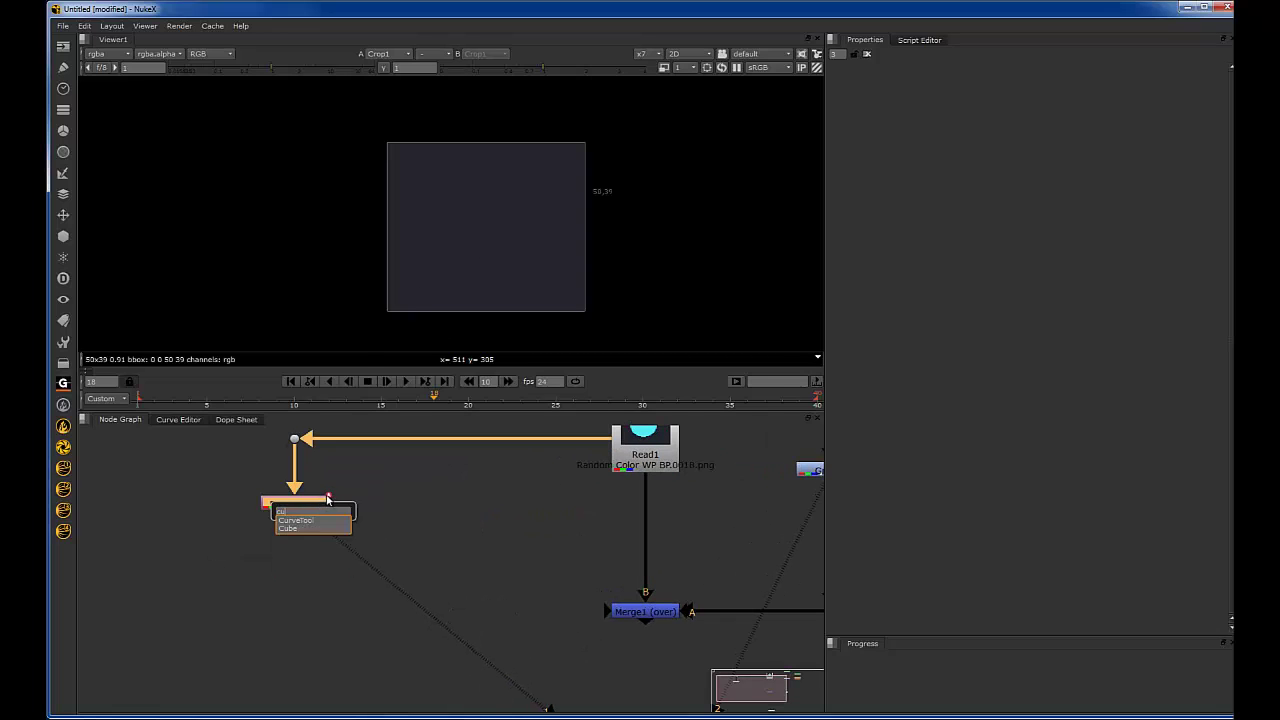
{"action": "type", "text": "rve"}
{"action": "left_click", "coordinate": [316, 521]}
{"action": "left_click_drag", "start_coordinate": [310, 523], "coordinate": [310, 552]}
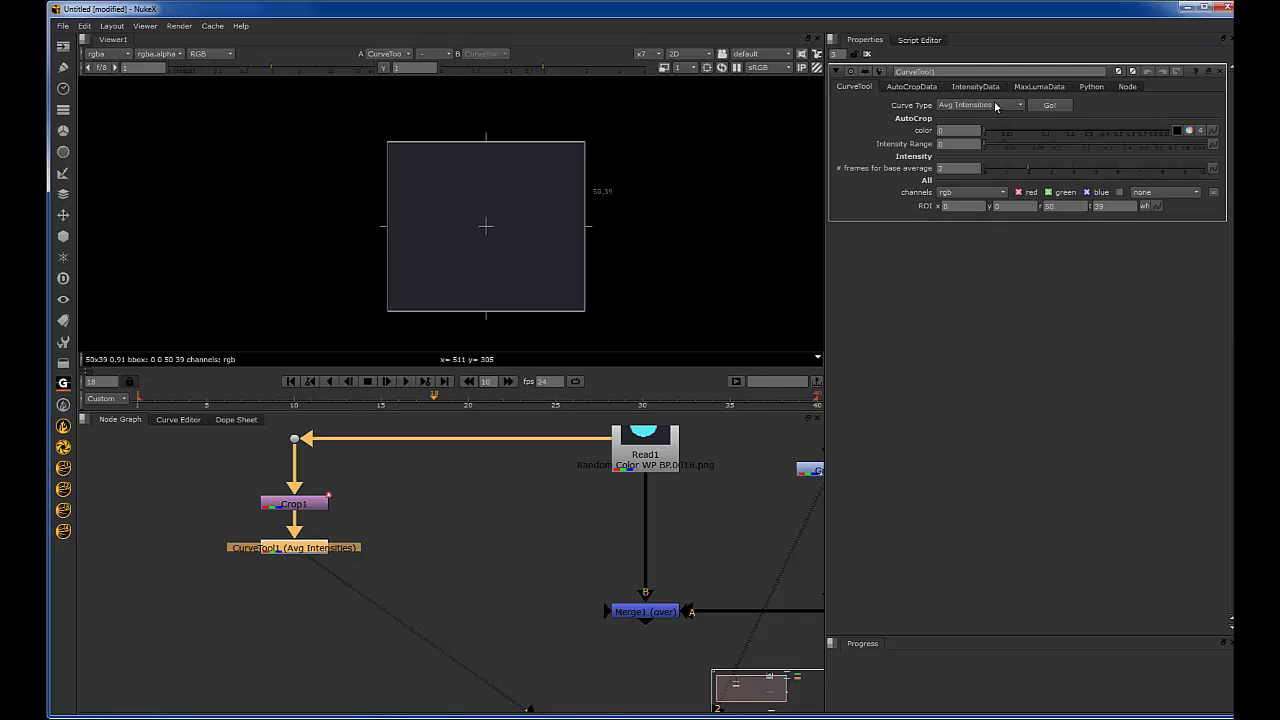
Step: Run the Avg Intensities analysis in CurveTool1 over the sequence
{"action": "left_click", "coordinate": [1049, 106]}
{"action": "left_click", "coordinate": [1036, 130]}
{"action": "left_click", "coordinate": [317, 454]}
Step: Open the intensity data of CurveTool1, scrub through the timeline to check its keyed values, and return to frame 1
{"action": "left_click_drag", "start_coordinate": [397, 402], "coordinate": [351, 404]}
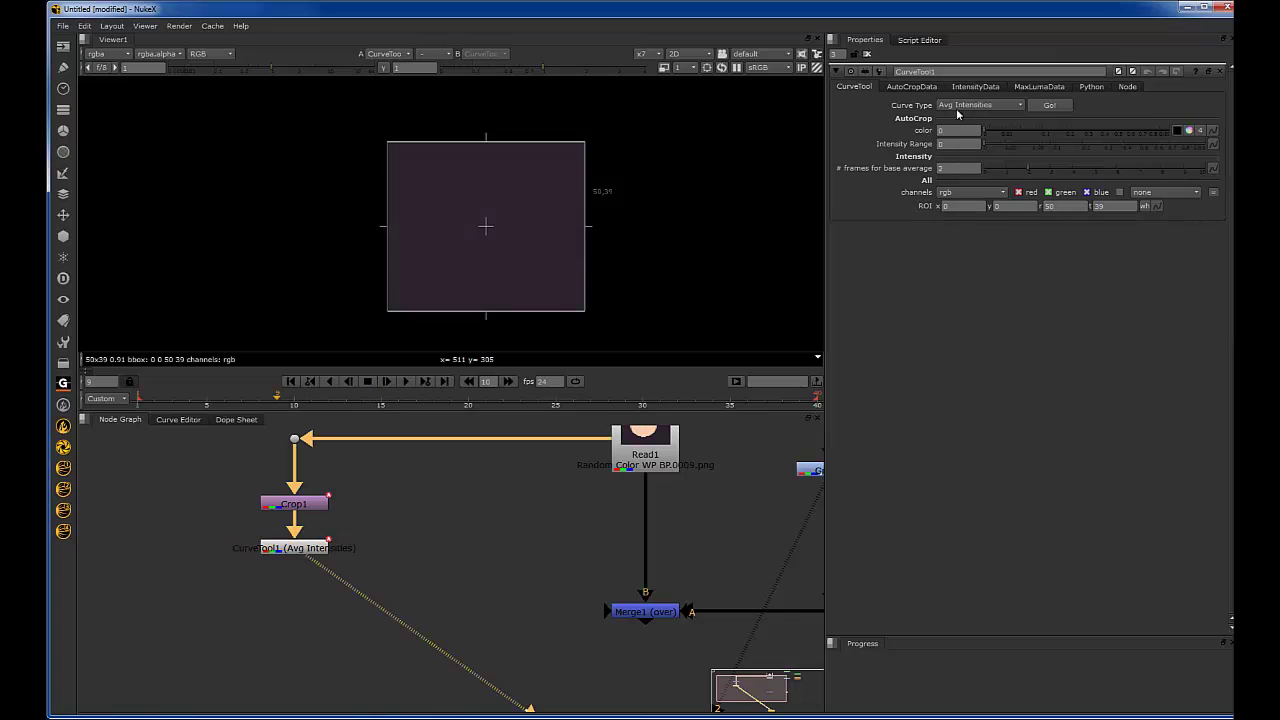
{"action": "left_click", "coordinate": [984, 88]}
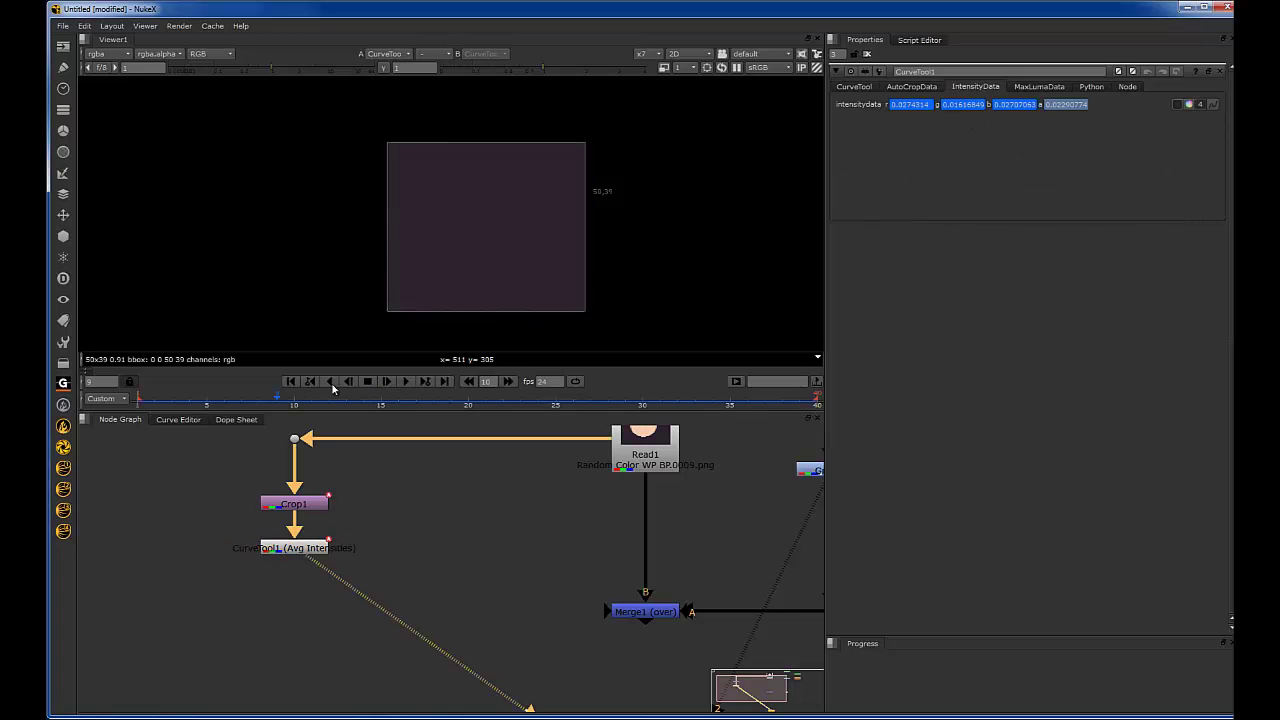
{"action": "left_click_drag", "start_coordinate": [195, 404], "coordinate": [667, 384]}
{"action": "left_click", "coordinate": [294, 548]}
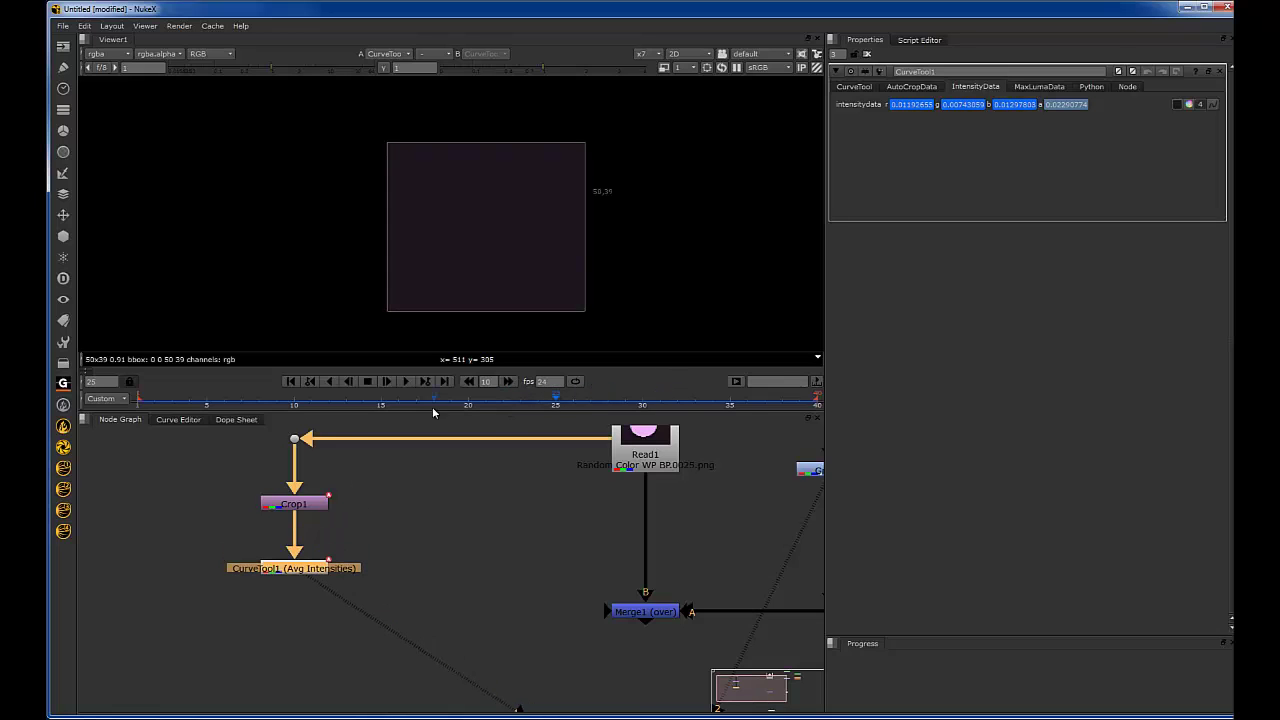
{"action": "left_click", "coordinate": [277, 404]}
{"action": "left_click_drag", "start_coordinate": [170, 405], "coordinate": [137, 404]}
{"action": "left_click", "coordinate": [410, 493]}
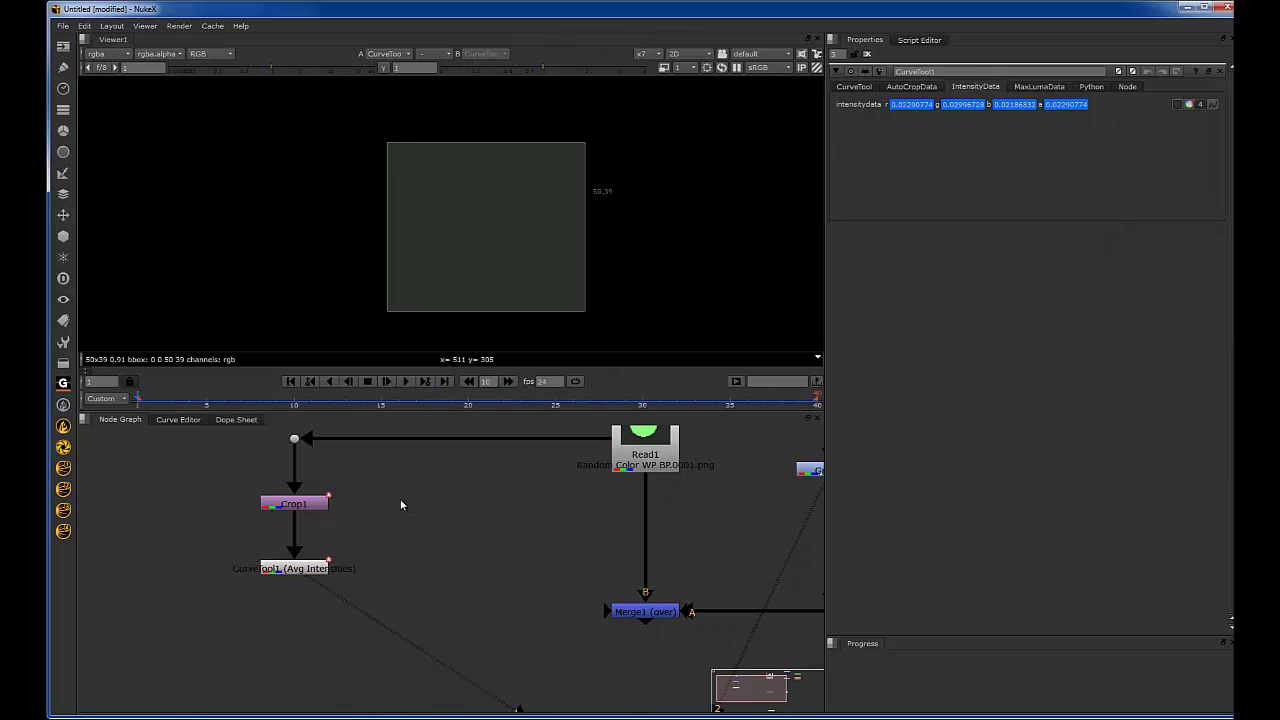
Step: Insert a second Dot on the connection from Read1 to Crop1's Dot, view its output, and adjust its position
{"action": "left_click_drag", "start_coordinate": [228, 538], "coordinate": [382, 466]}
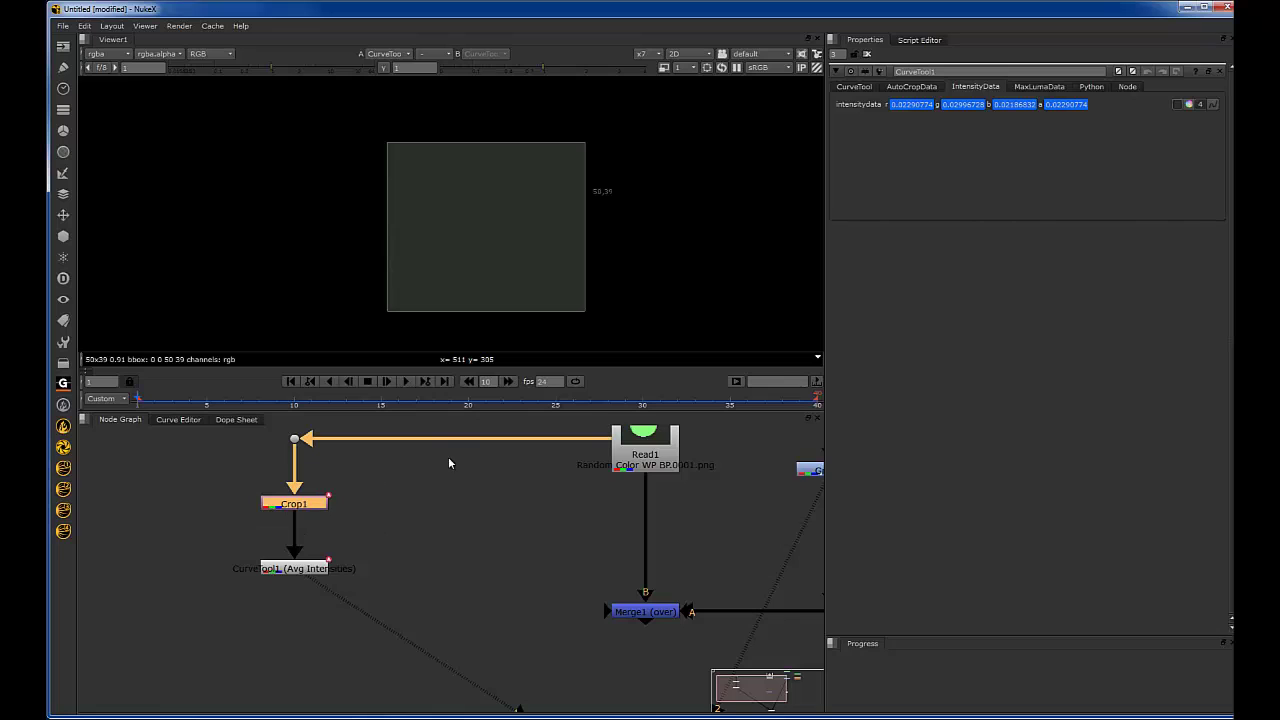
{"action": "mouse_move", "coordinate": [455, 439]}
{"action": "left_mouse_down", "text": "ctrl"}
{"action": "mouse_move", "coordinate": [437, 440]}
{"action": "mouse_move", "coordinate": [424, 477]}
{"action": "mouse_move", "coordinate": [472, 431]}
{"action": "left_mouse_up", "text": "ctrl"}
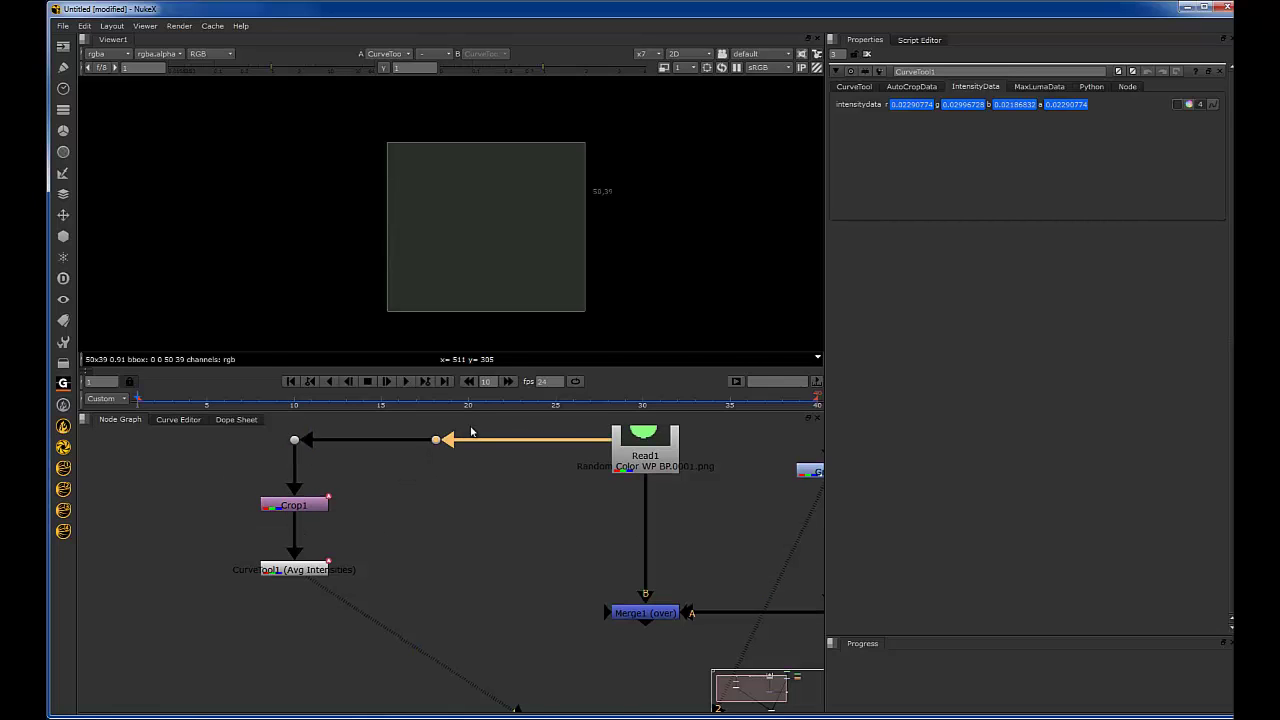
{"action": "key", "text": "1"}
{"action": "scroll", "coordinate": [505, 242], "scroll_direction": "up", "scroll_amount": 5}
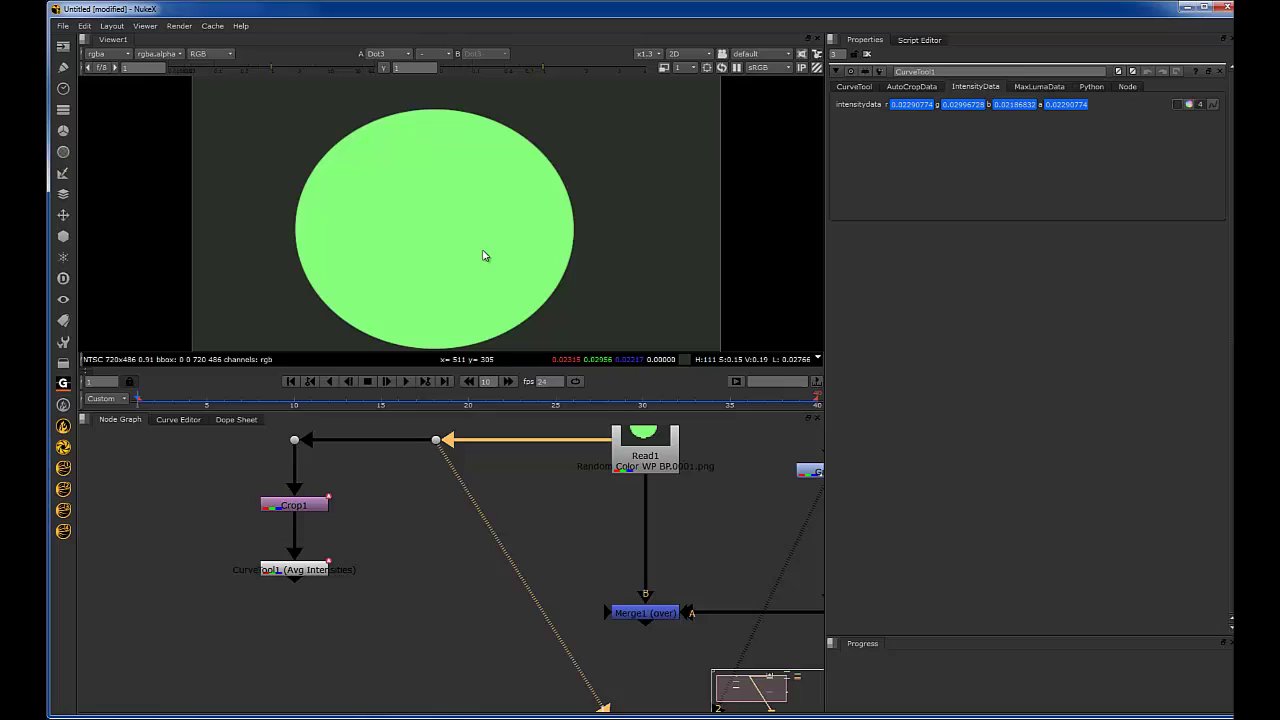
{"action": "scroll", "coordinate": [450, 485], "scroll_direction": "down", "scroll_amount": 2}
{"action": "middle_click_drag", "start_coordinate": [434, 482], "coordinate": [428, 530]}
{"action": "scroll", "coordinate": [429, 525], "scroll_direction": "up", "scroll_amount": 2}
{"action": "left_click", "coordinate": [443, 476]}
{"action": "mouse_move", "coordinate": [435, 496]}
{"action": "left_mouse_down"}
{"action": "mouse_move", "coordinate": [416, 500]}
{"action": "mouse_move", "coordinate": [433, 515]}
{"action": "left_mouse_up"}
{"action": "left_click", "coordinate": [414, 520]}
{"action": "left_click_drag", "start_coordinate": [417, 497], "coordinate": [370, 524]}
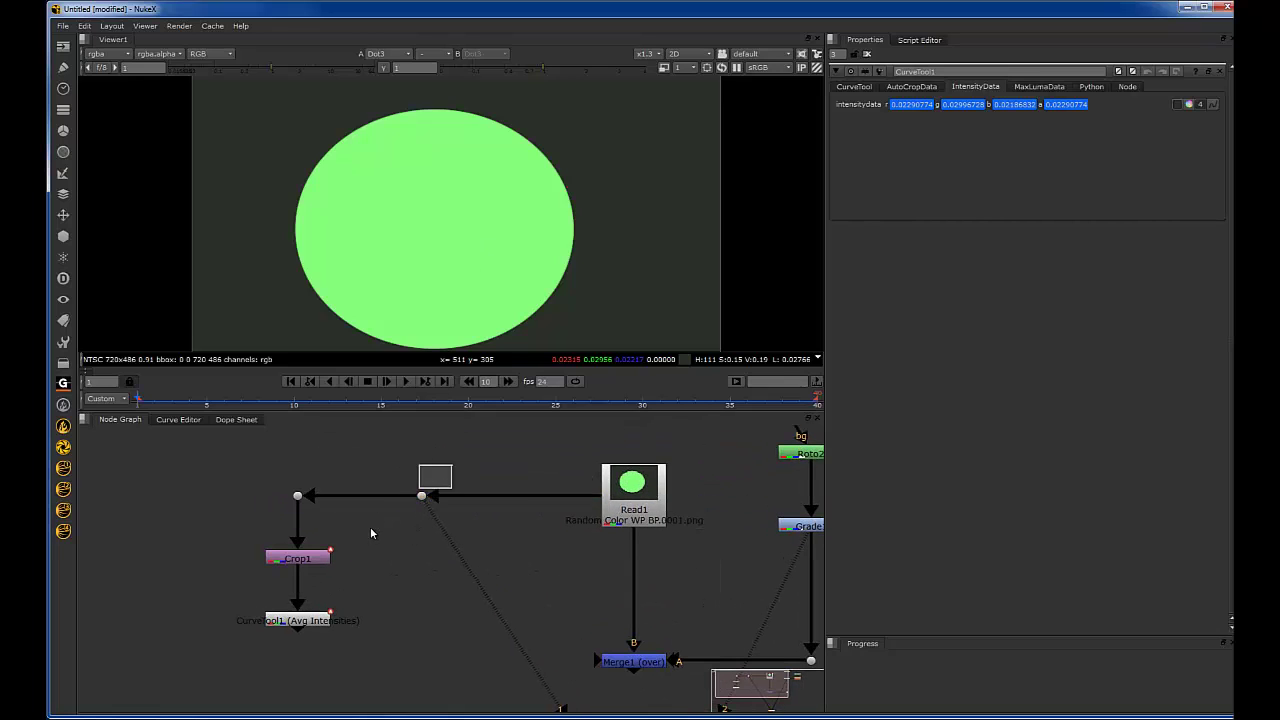
{"action": "left_click", "coordinate": [407, 542]}
{"action": "scroll", "coordinate": [440, 502], "scroll_direction": "down", "scroll_amount": 2}
{"action": "scroll", "coordinate": [407, 488], "scroll_direction": "up", "scroll_amount": 2}
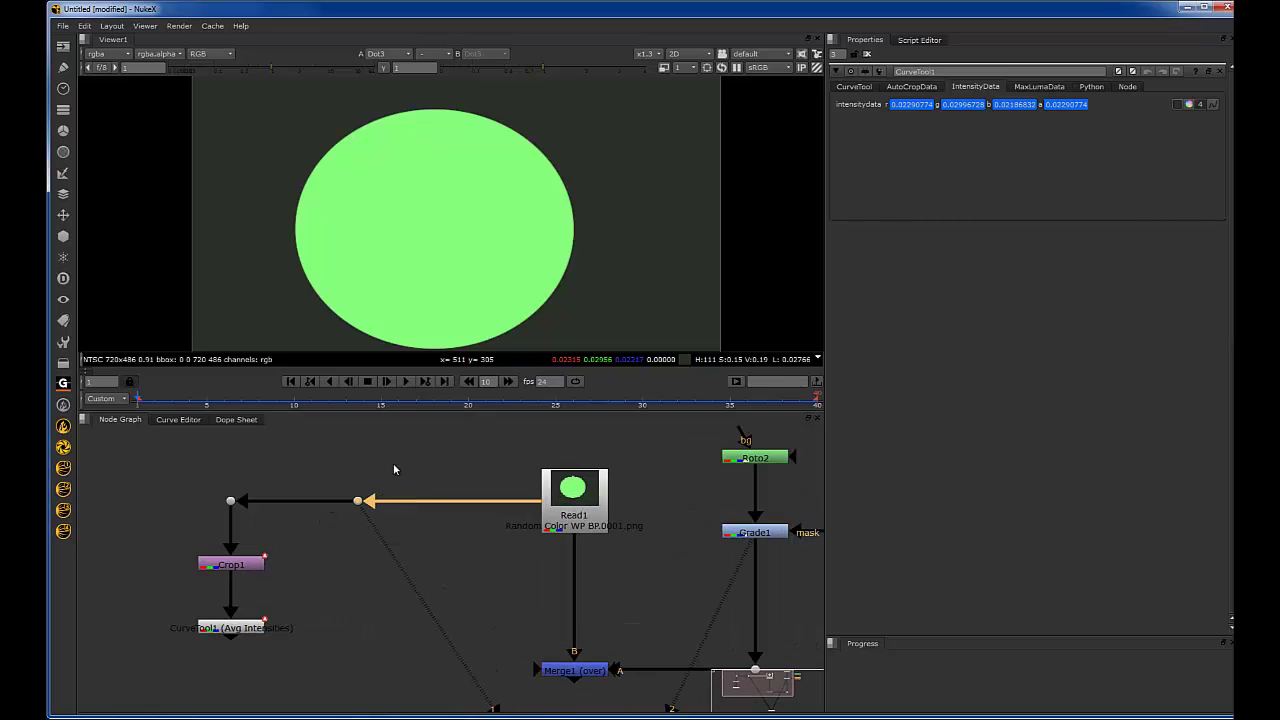
{"action": "middle_click_drag", "start_coordinate": [614, 501], "coordinate": [435, 492]}
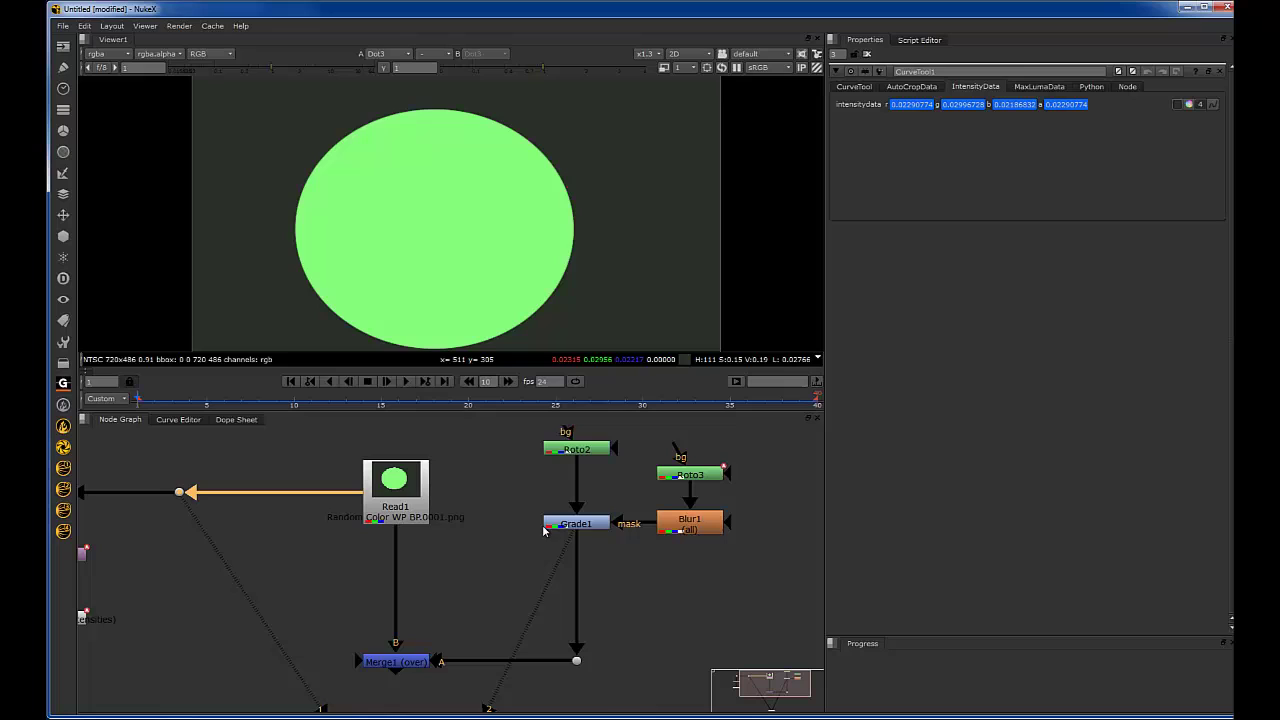
{"action": "middle_click_drag", "start_coordinate": [354, 511], "coordinate": [518, 515]}
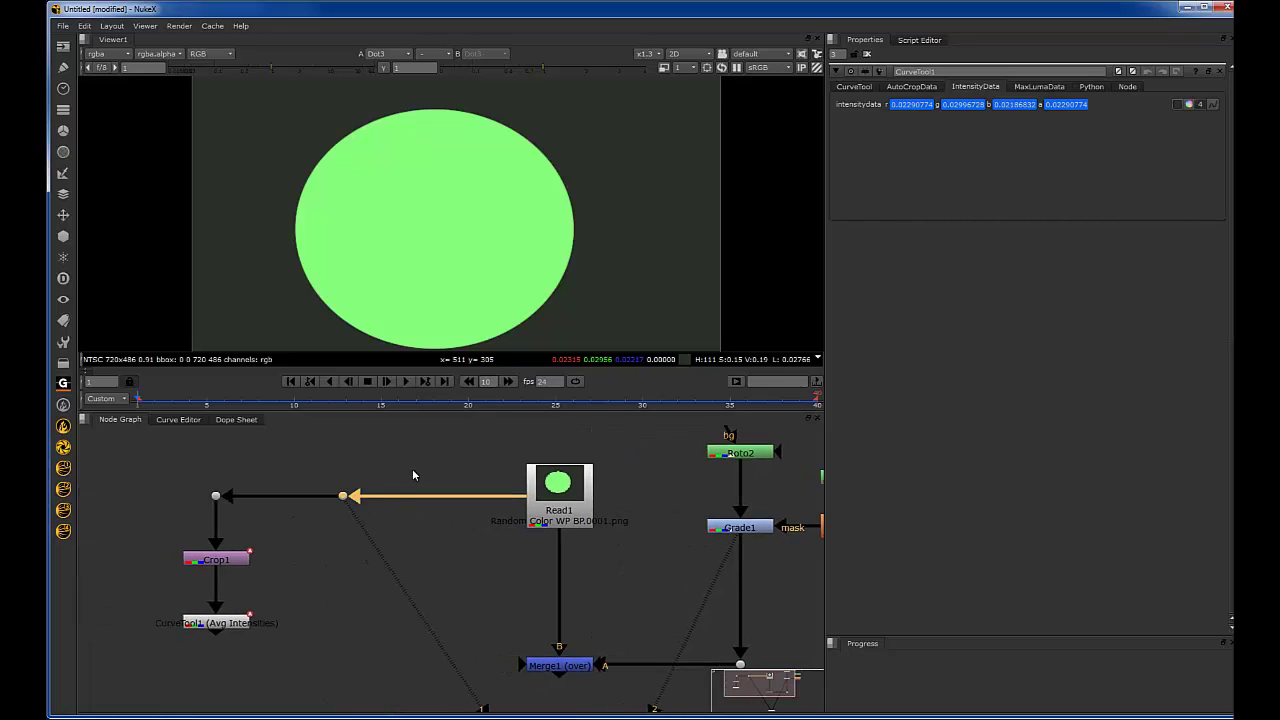
Step: Add a second Crop node beneath the new Dot, connected to it and aligned beside Crop1
{"action": "left_click", "coordinate": [330, 542]}
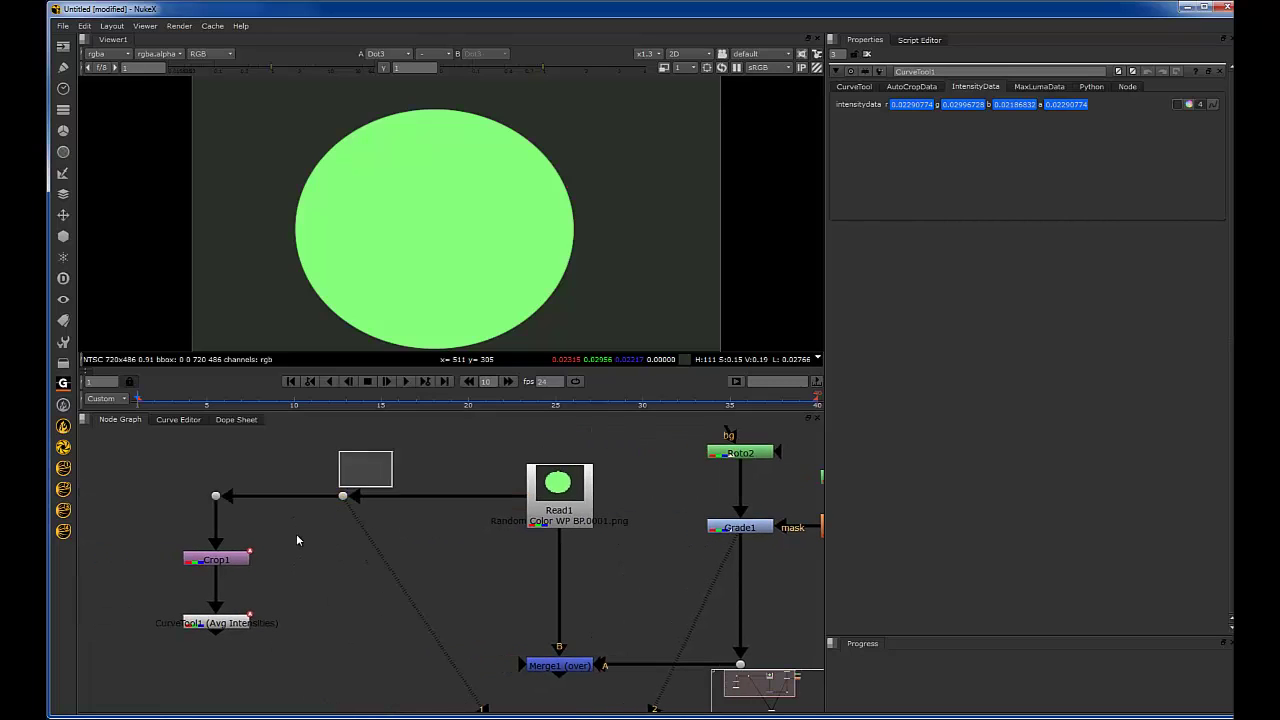
{"action": "type", "text": "crop"}
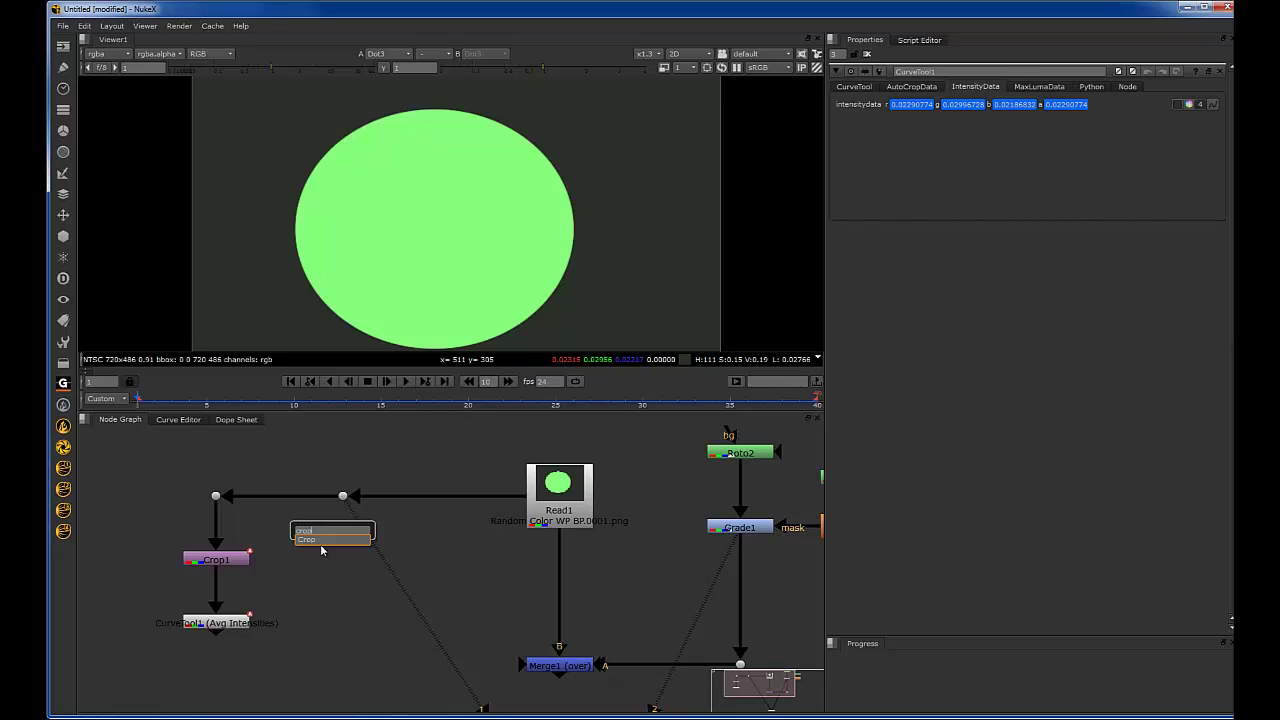
{"action": "key", "text": "Return"}
{"action": "left_click_drag", "start_coordinate": [333, 544], "coordinate": [345, 570]}
{"action": "left_click", "coordinate": [298, 591]}
{"action": "left_click", "coordinate": [345, 562]}
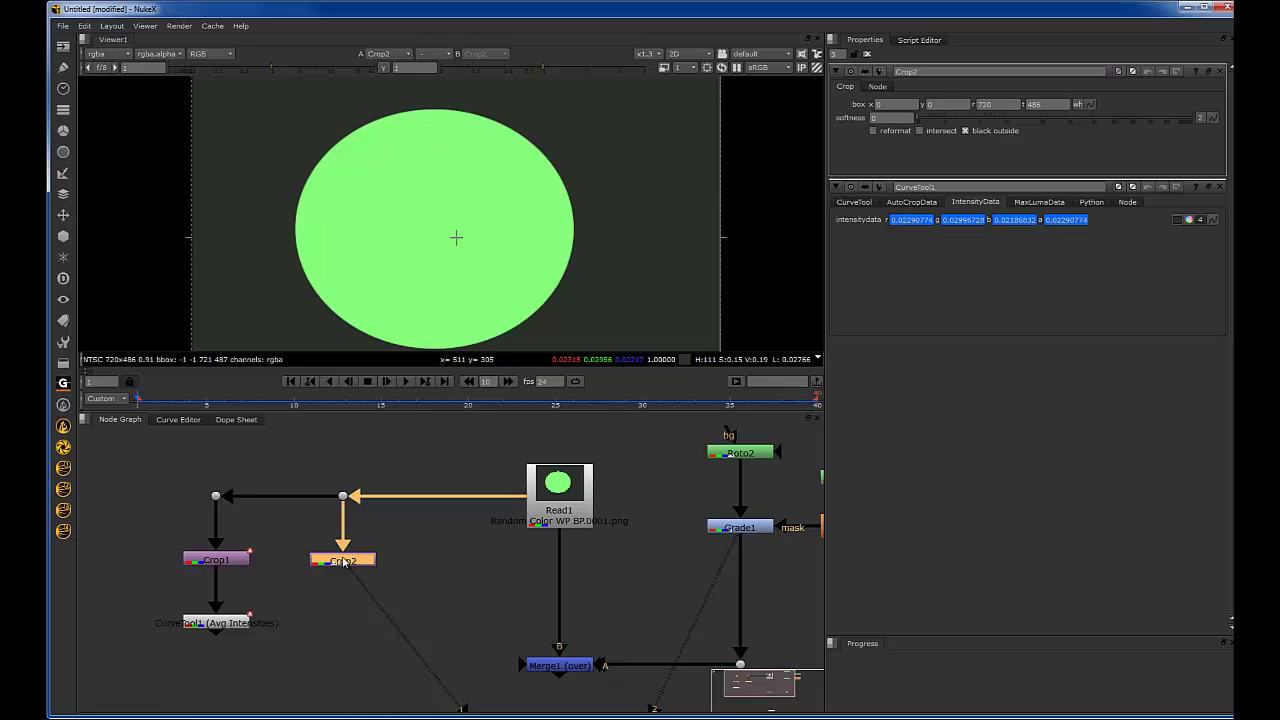
{"action": "left_click", "coordinate": [309, 580]}
{"action": "left_click", "coordinate": [347, 563]}
{"action": "left_click_drag", "start_coordinate": [342, 569], "coordinate": [347, 564]}
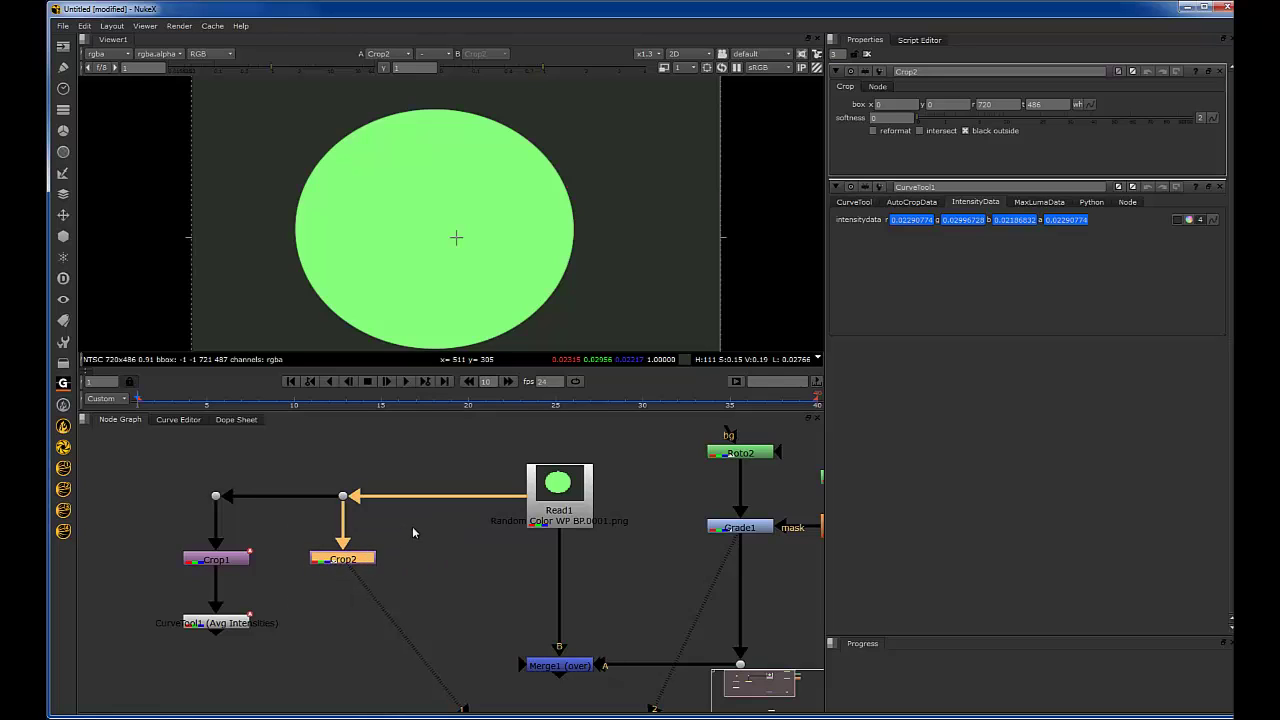
Step: Shrink the Crop2 box to about x 268, y 210, r 408, t 322 inside the circle, with reformat on and black outside off
{"action": "left_click_drag", "start_coordinate": [413, 528], "coordinate": [295, 597]}
{"action": "scroll", "coordinate": [557, 274], "scroll_direction": "down", "scroll_amount": 6}
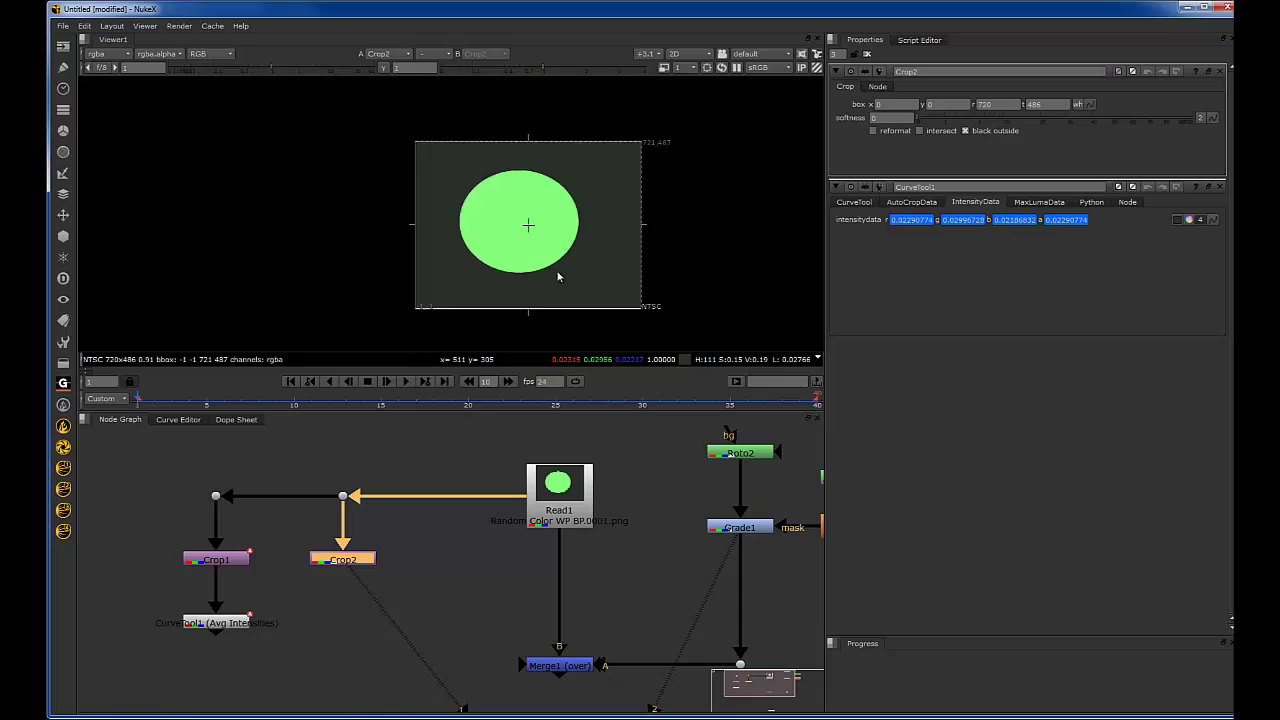
{"action": "left_click_drag", "start_coordinate": [600, 209], "coordinate": [517, 263]}
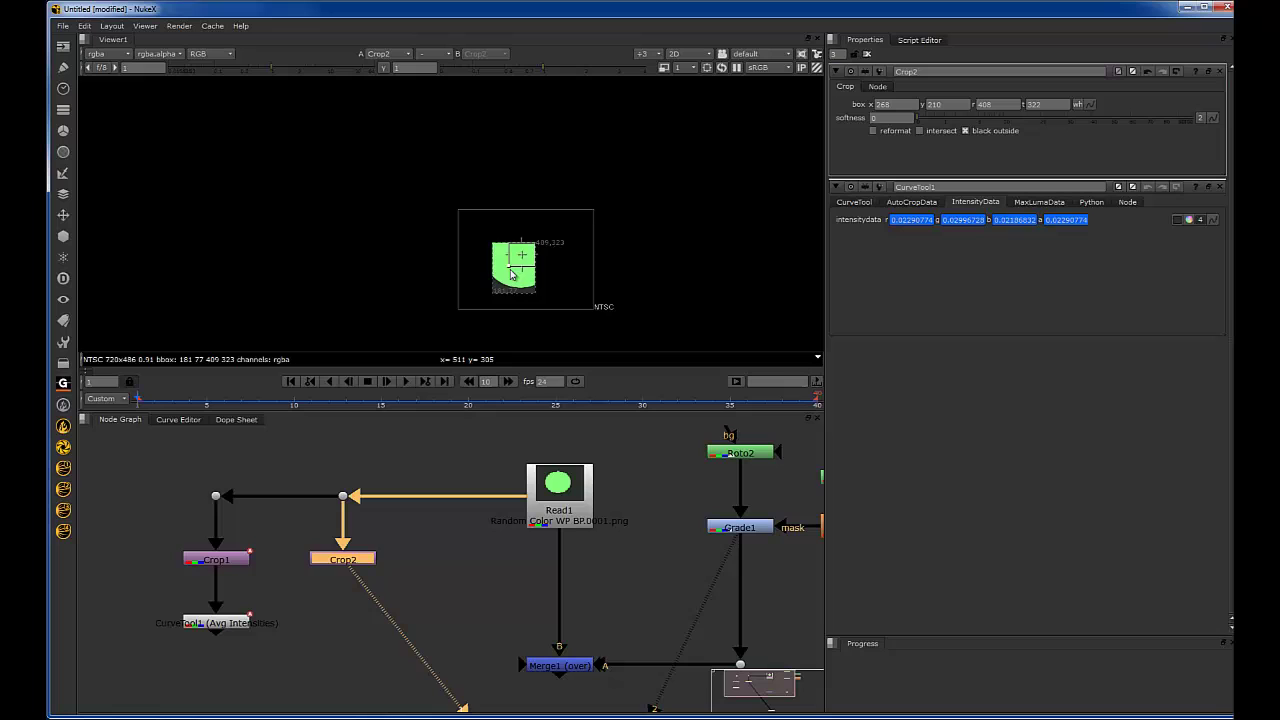
{"action": "scroll", "coordinate": [522, 262], "scroll_direction": "up", "scroll_amount": 3}
{"action": "left_click", "coordinate": [888, 131]}
{"action": "scroll", "coordinate": [374, 543], "scroll_direction": "up", "scroll_amount": 3}
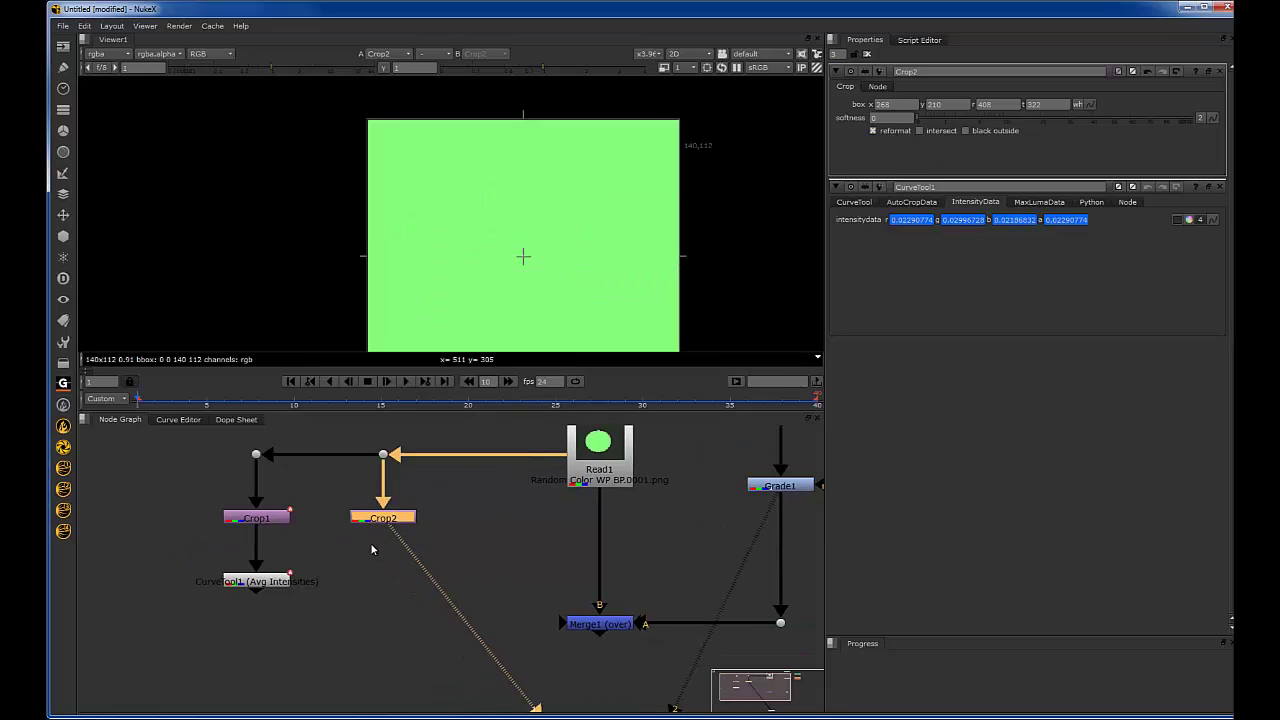
Step: Add a second CurveTool node after Crop2 and place it directly below
{"action": "key", "text": "Tab"}
{"action": "type", "text": "curve"}
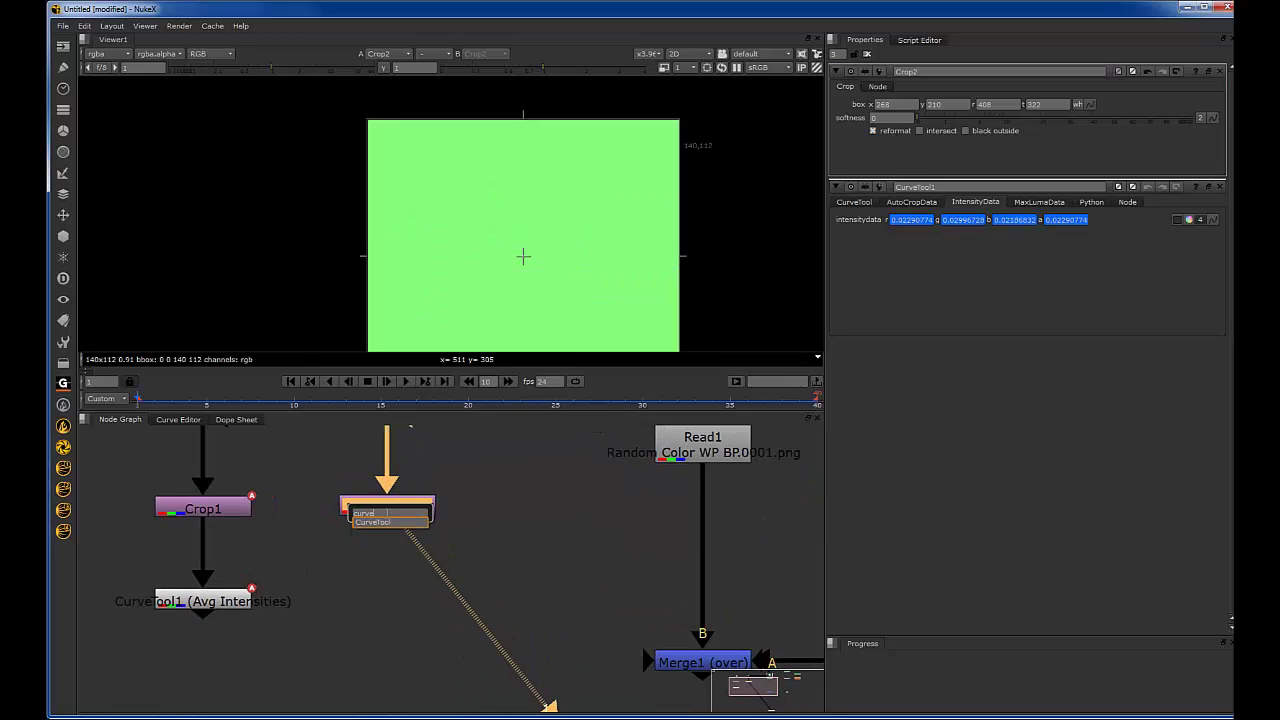
{"action": "key", "text": "Return"}
{"action": "left_click_drag", "start_coordinate": [387, 561], "coordinate": [389, 603]}
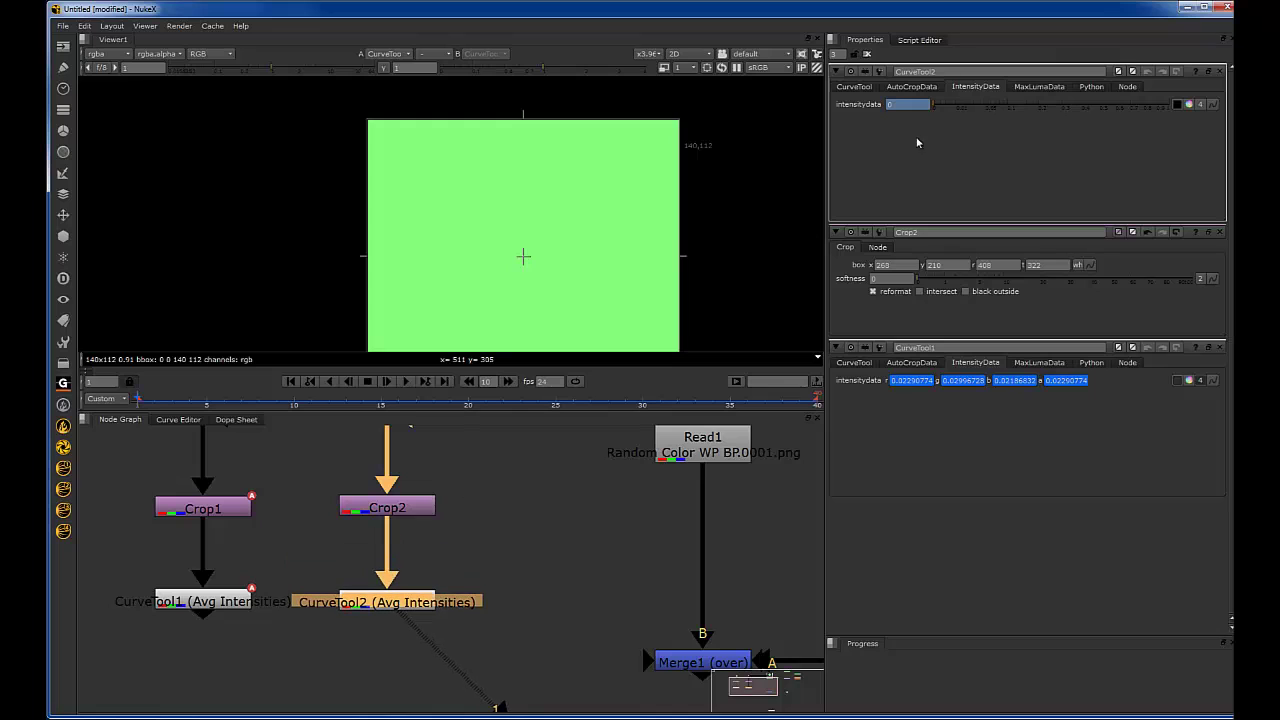
Step: Run the Avg Intensities analysis in CurveTool2 over frames 1-40
{"action": "left_click", "coordinate": [853, 87]}
{"action": "left_click", "coordinate": [1049, 105]}
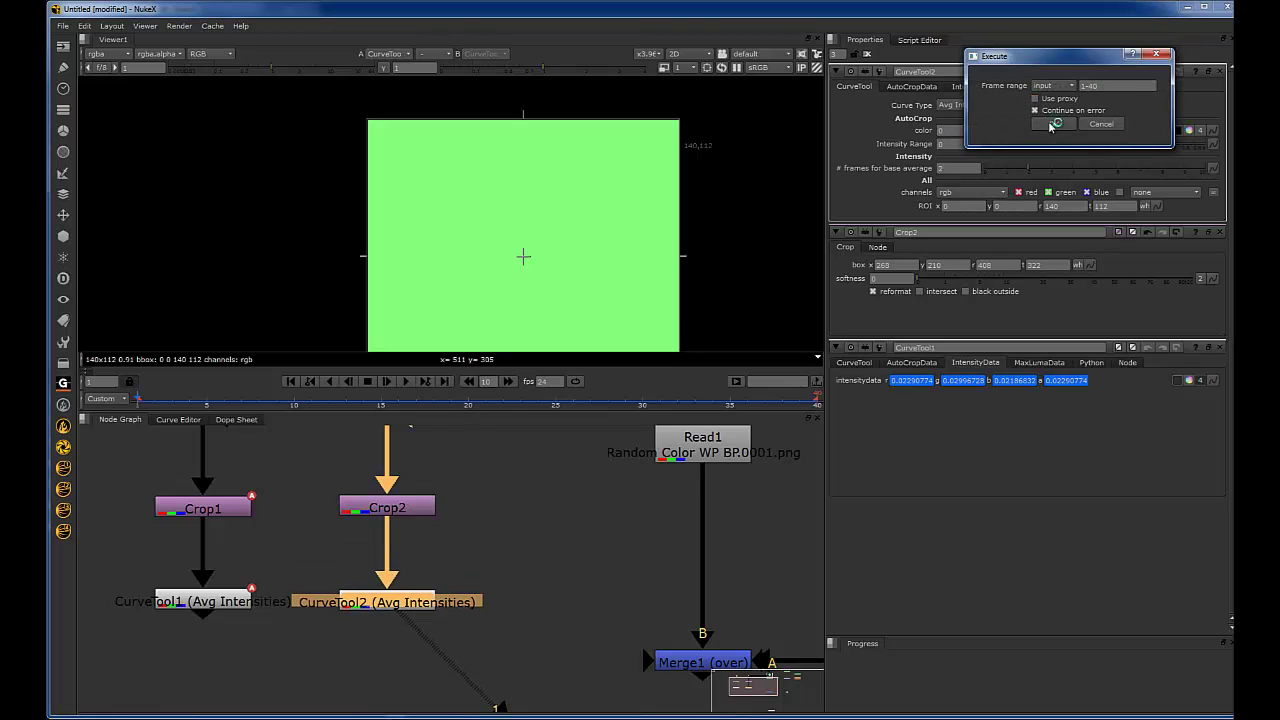
{"action": "left_click", "coordinate": [1052, 126]}
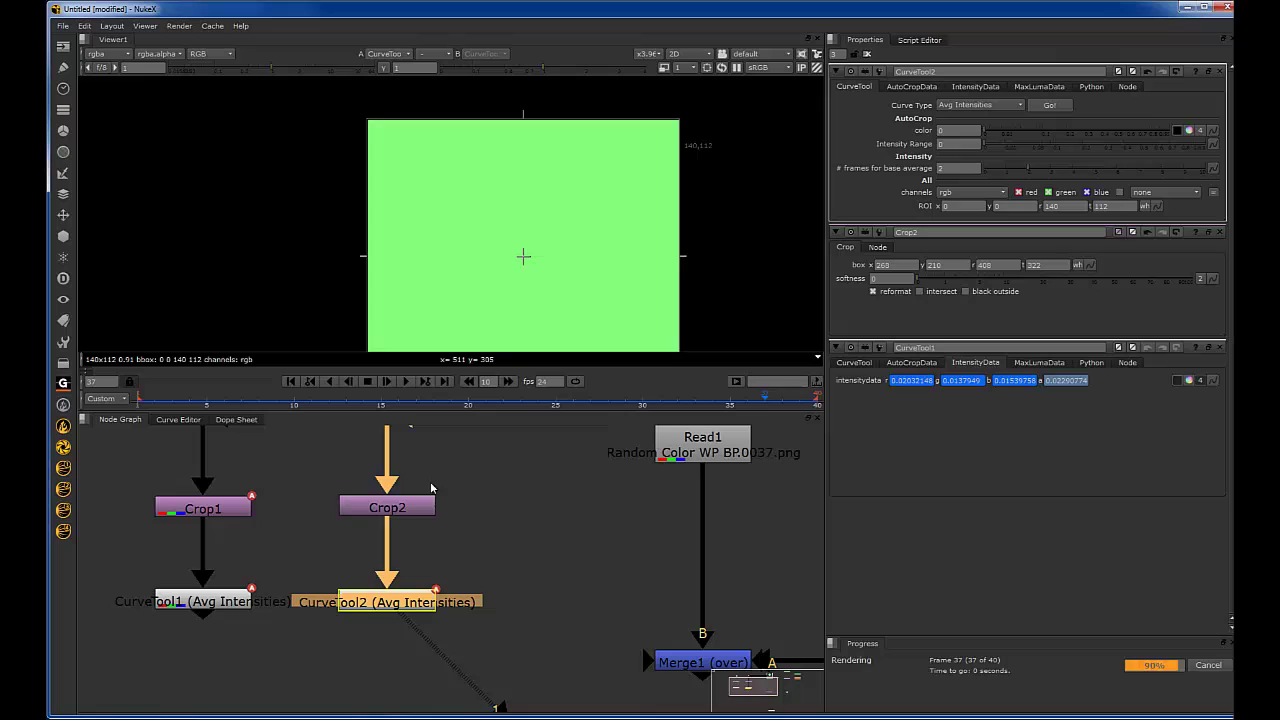
{"action": "left_click", "coordinate": [487, 567]}
Step: Move Merge1 and its Dot farther down to make room beneath Grade1, and view the Grade1 output
{"action": "scroll", "coordinate": [497, 540], "scroll_direction": "down", "scroll_amount": 5}
{"action": "middle_click_drag", "start_coordinate": [548, 566], "coordinate": [356, 560]}
{"action": "scroll", "coordinate": [440, 518], "scroll_direction": "up", "scroll_amount": 2}
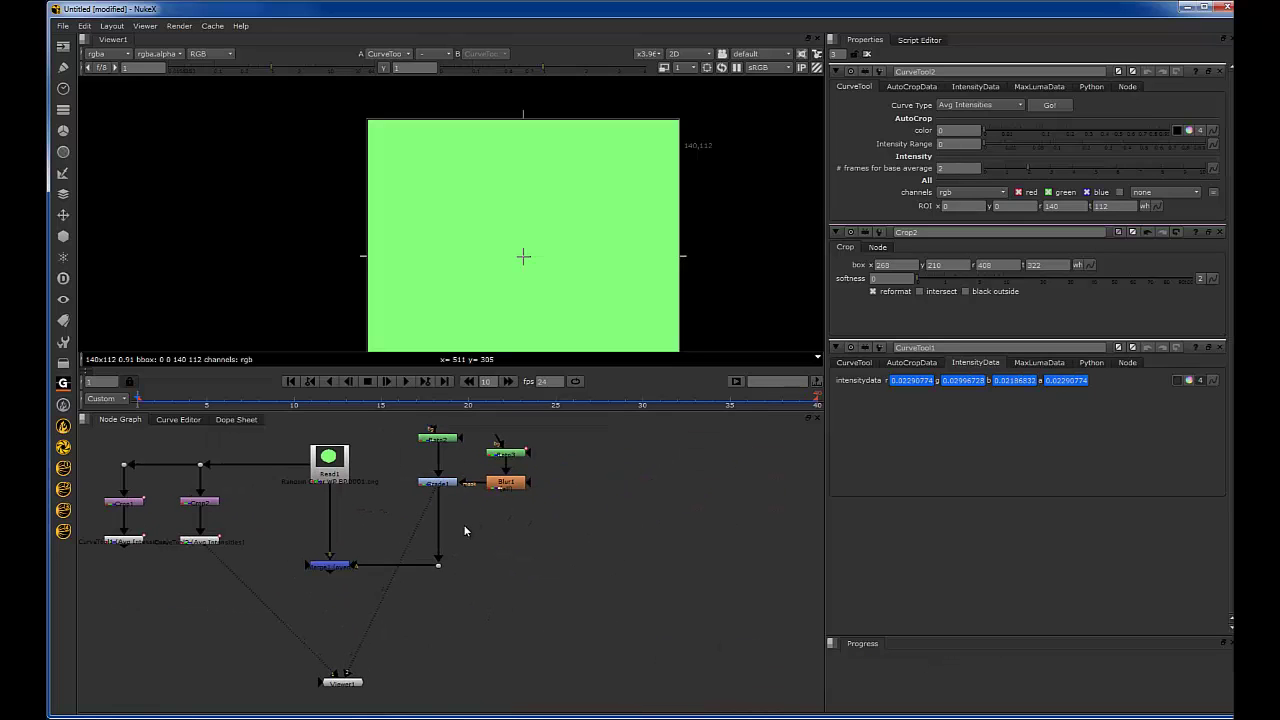
{"action": "left_click_drag", "start_coordinate": [520, 522], "coordinate": [270, 642]}
{"action": "left_click_drag", "start_coordinate": [333, 571], "coordinate": [333, 599]}
{"action": "scroll", "coordinate": [430, 507], "scroll_direction": "up", "scroll_amount": 3}
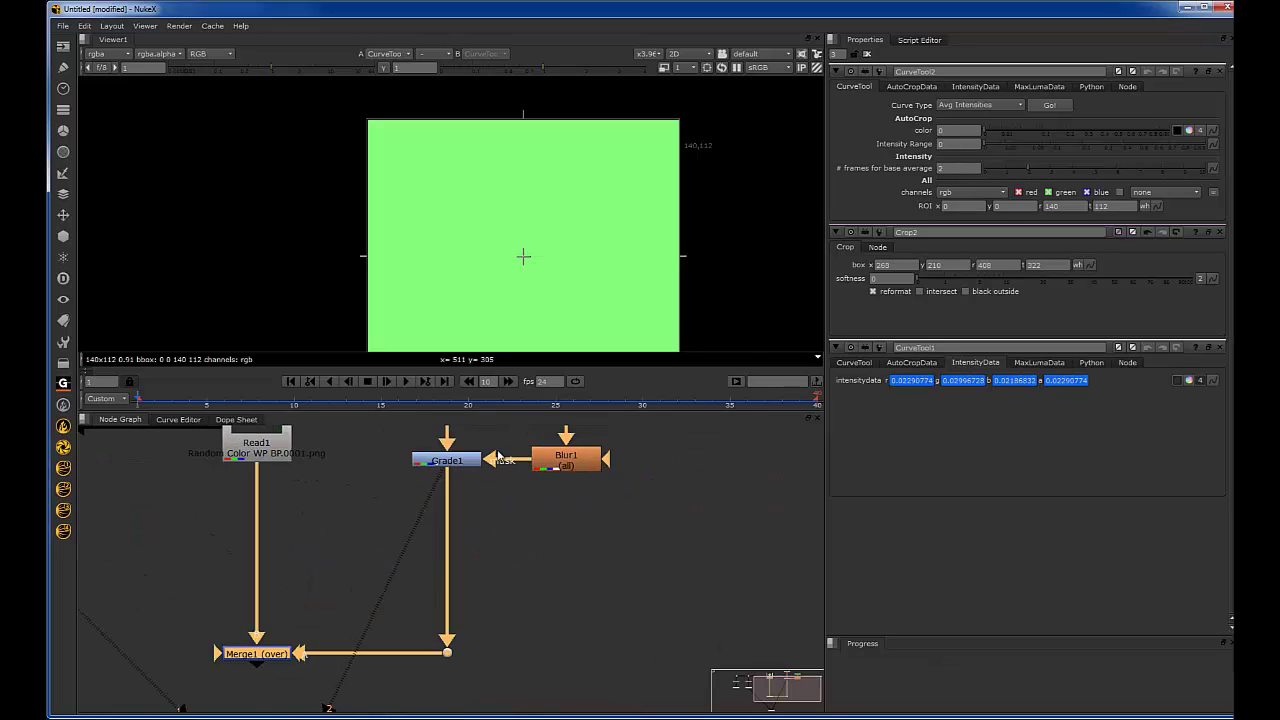
{"action": "left_click", "coordinate": [399, 486]}
{"action": "key", "text": "2"}
Step: Insert an Unpremult node between Grade1 and the Dot, and move Merge1 and that Dot even lower
{"action": "key", "text": "Tab"}
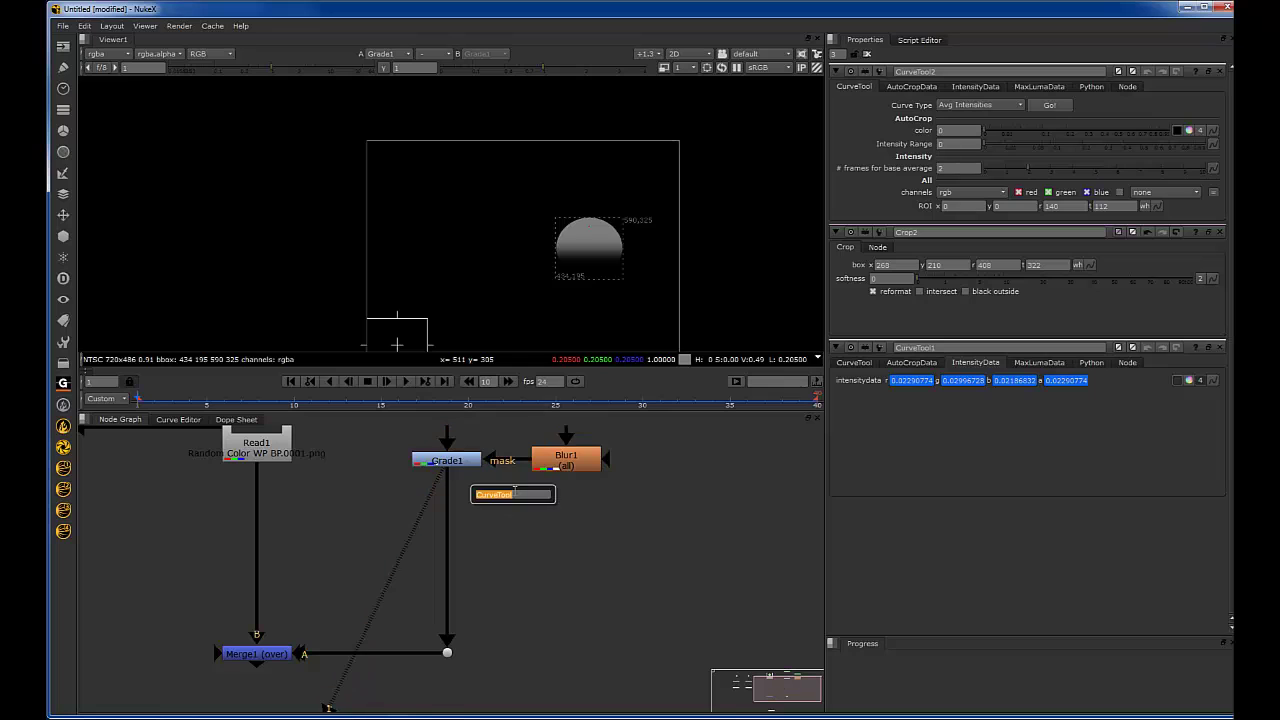
{"action": "type", "text": "un"}
{"action": "left_click", "coordinate": [509, 507]}
{"action": "left_click_drag", "start_coordinate": [519, 499], "coordinate": [450, 511]}
{"action": "scroll", "coordinate": [442, 540], "scroll_direction": "down", "scroll_amount": 4}
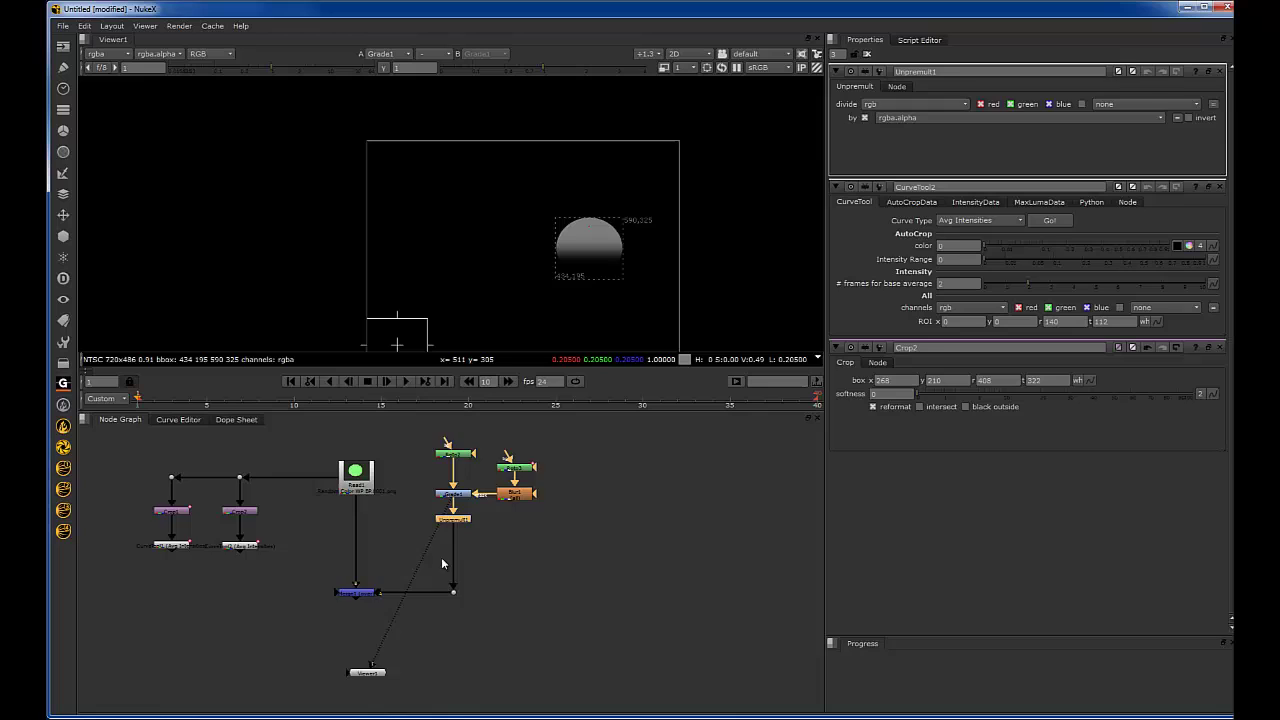
{"action": "scroll", "coordinate": [441, 557], "scroll_direction": "up", "scroll_amount": 2}
{"action": "left_click_drag", "start_coordinate": [515, 617], "coordinate": [328, 642]}
Step: View the Unpremult1 output and examine the edge of the roto shape up close
{"action": "left_click", "coordinate": [464, 506]}
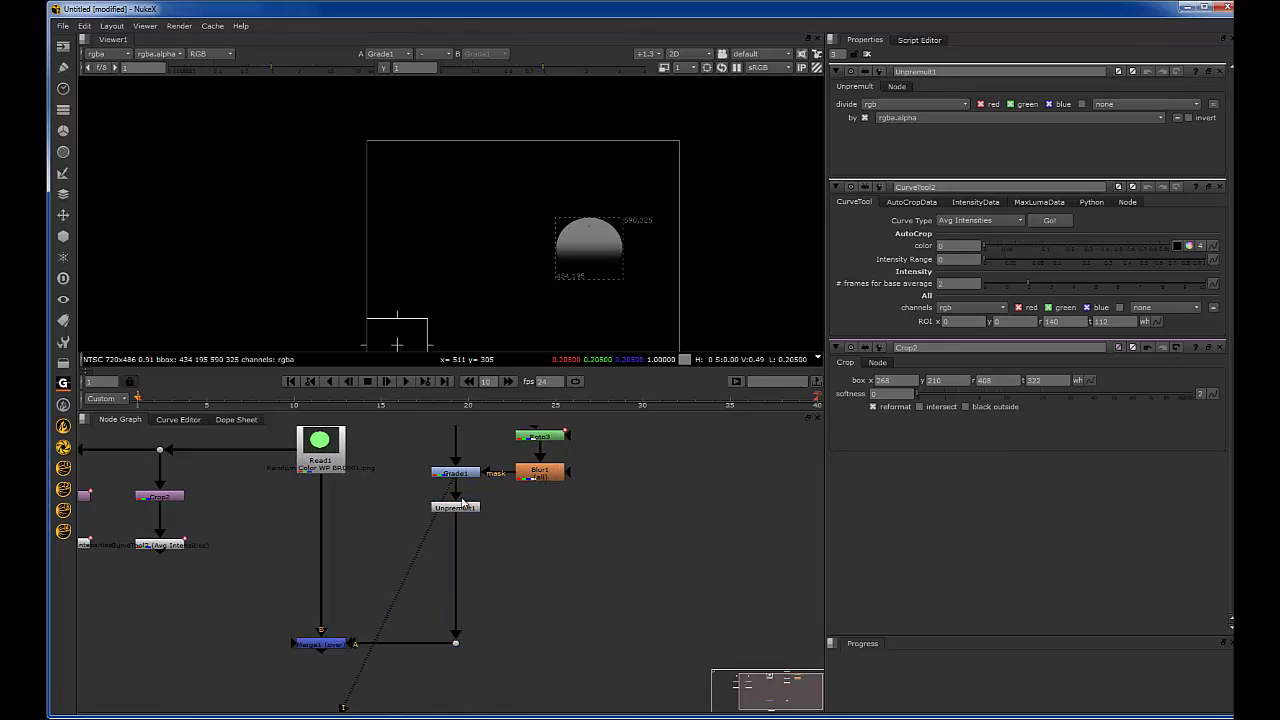
{"action": "key", "text": "2"}
{"action": "scroll", "coordinate": [471, 506], "scroll_direction": "up", "scroll_amount": 2}
{"action": "left_click_drag", "start_coordinate": [435, 482], "coordinate": [420, 524]}
{"action": "left_click", "coordinate": [477, 508]}
{"action": "key", "text": "1"}
{"action": "scroll", "coordinate": [504, 496], "scroll_direction": "down", "scroll_amount": 2}
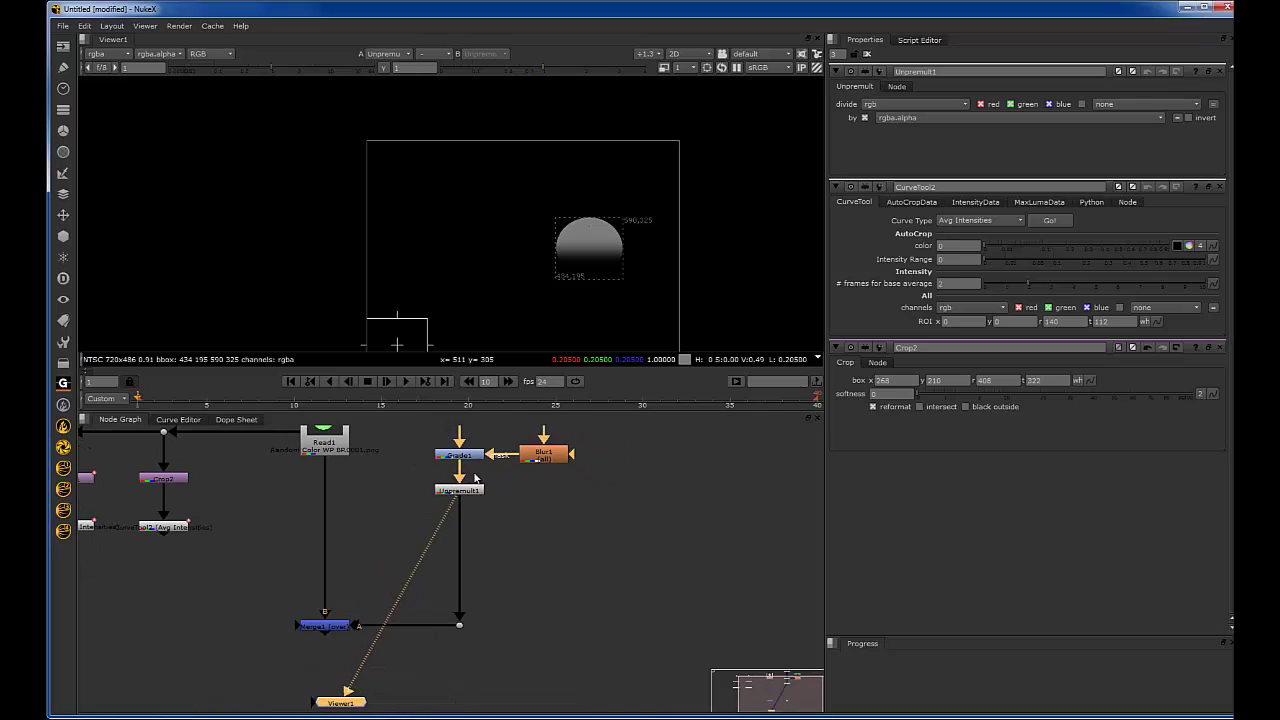
{"action": "scroll", "coordinate": [505, 290], "scroll_direction": "up", "scroll_amount": 5}
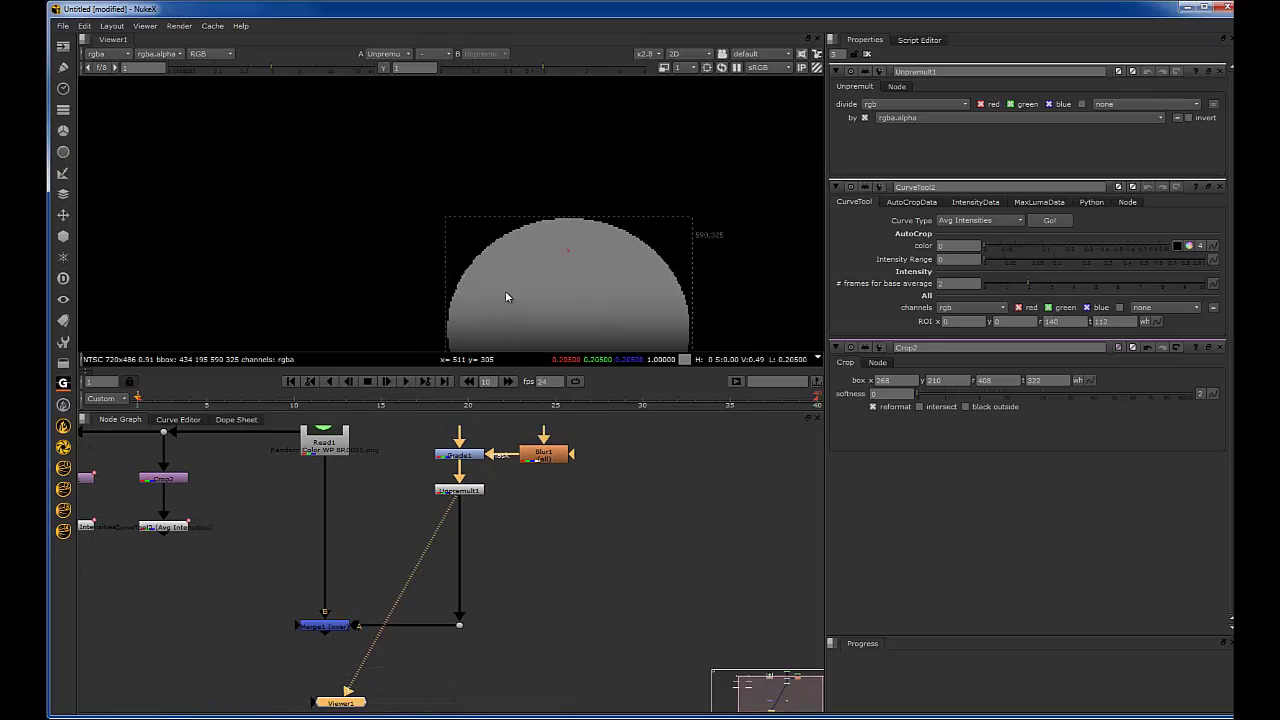
{"action": "left_click", "coordinate": [470, 494]}
{"action": "scroll", "coordinate": [508, 490], "scroll_direction": "down", "scroll_amount": 1}
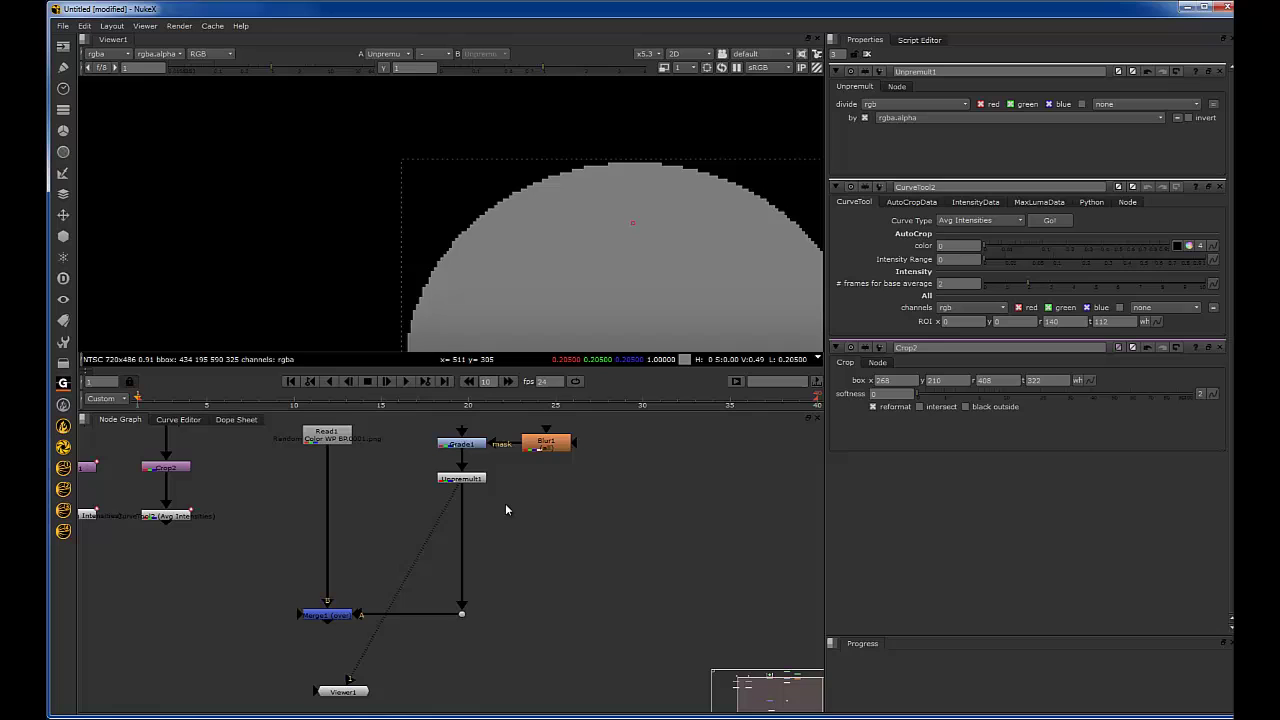
Step: Add a Grade node and insert it between Unpremult1 and the Dot
{"action": "scroll", "coordinate": [404, 520], "scroll_direction": "down", "scroll_amount": 3}
{"action": "middle_click_drag", "start_coordinate": [400, 522], "coordinate": [432, 512]}
{"action": "scroll", "coordinate": [433, 511], "scroll_direction": "up", "scroll_amount": 2}
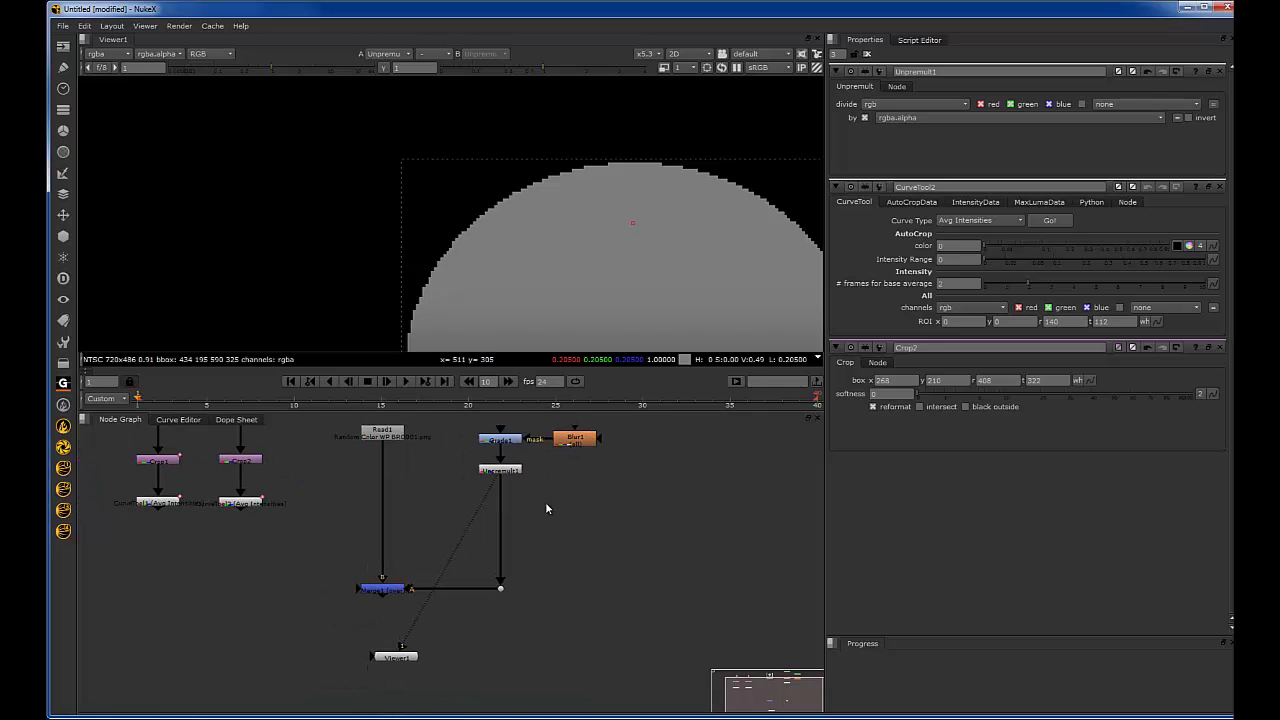
{"action": "key", "text": "g"}
{"action": "scroll", "coordinate": [553, 505], "scroll_direction": "up", "scroll_amount": 2}
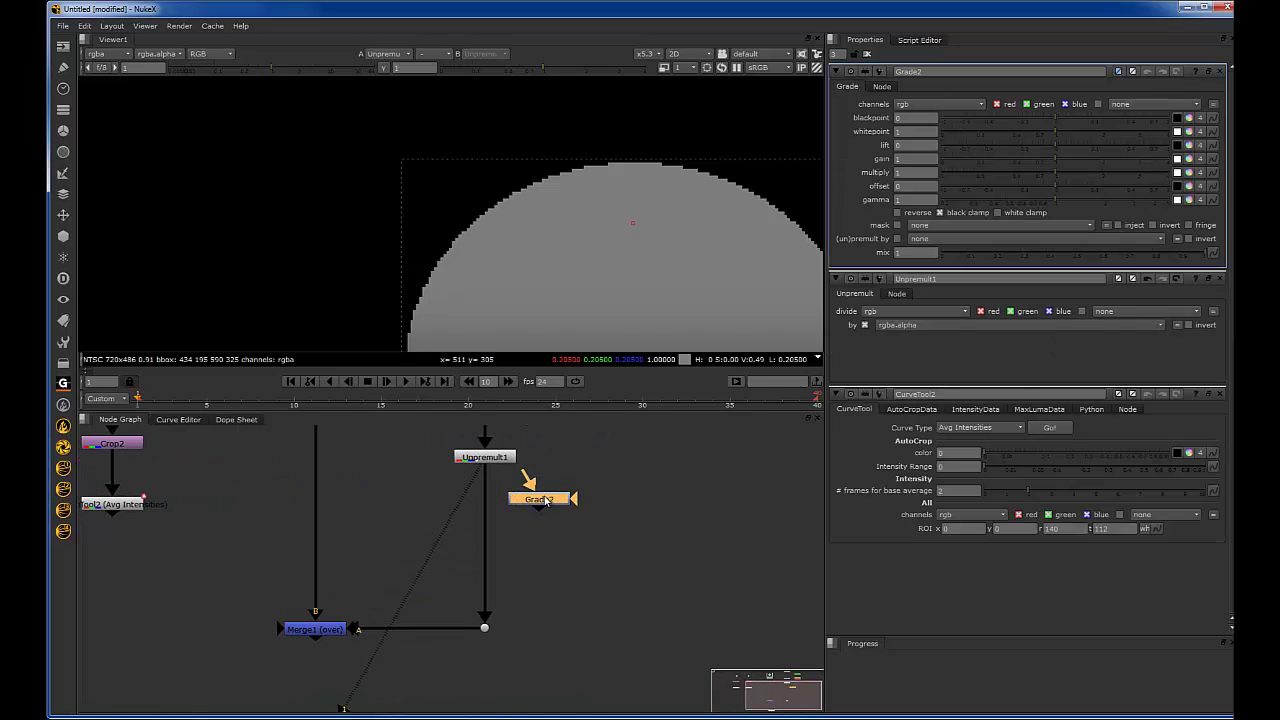
{"action": "scroll", "coordinate": [554, 515], "scroll_direction": "down", "scroll_amount": 1}
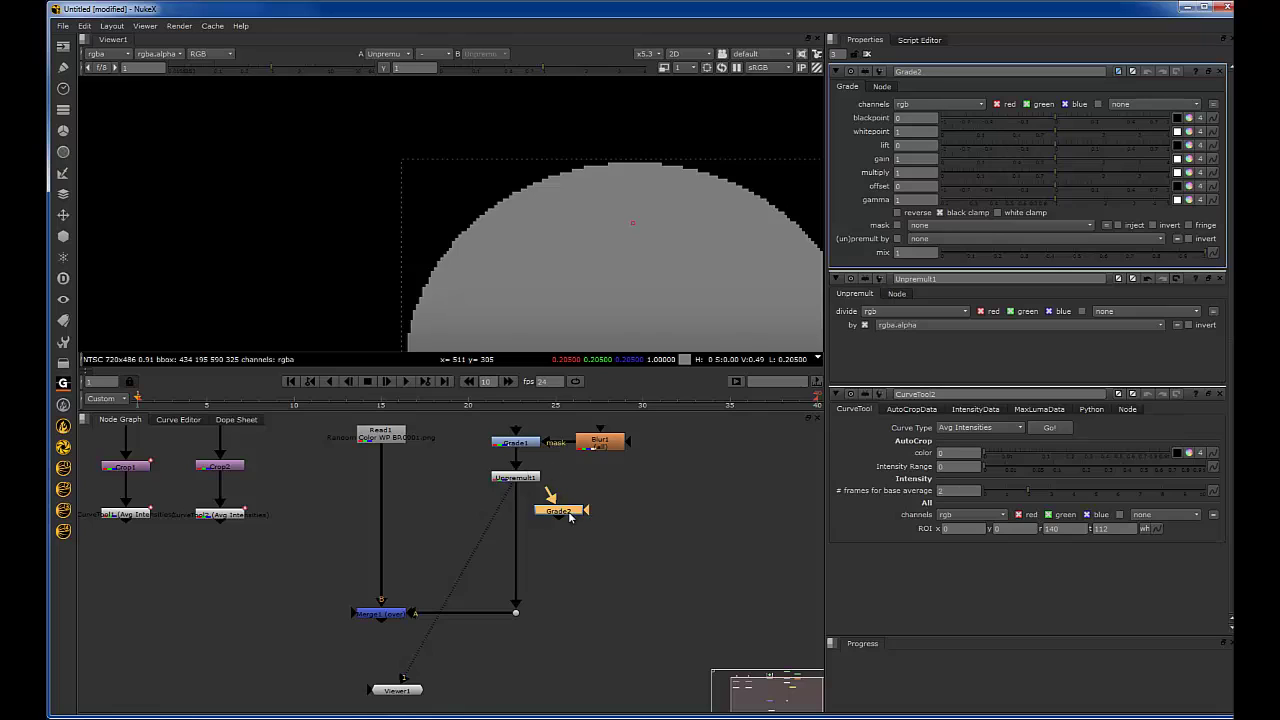
{"action": "left_click_drag", "start_coordinate": [569, 516], "coordinate": [526, 516]}
Step: View the Unpremult1 output and sample the bright upper part of the circle as Grade2's whitepoint, 0.205 in red, green and blue
{"action": "left_click", "coordinate": [526, 477]}
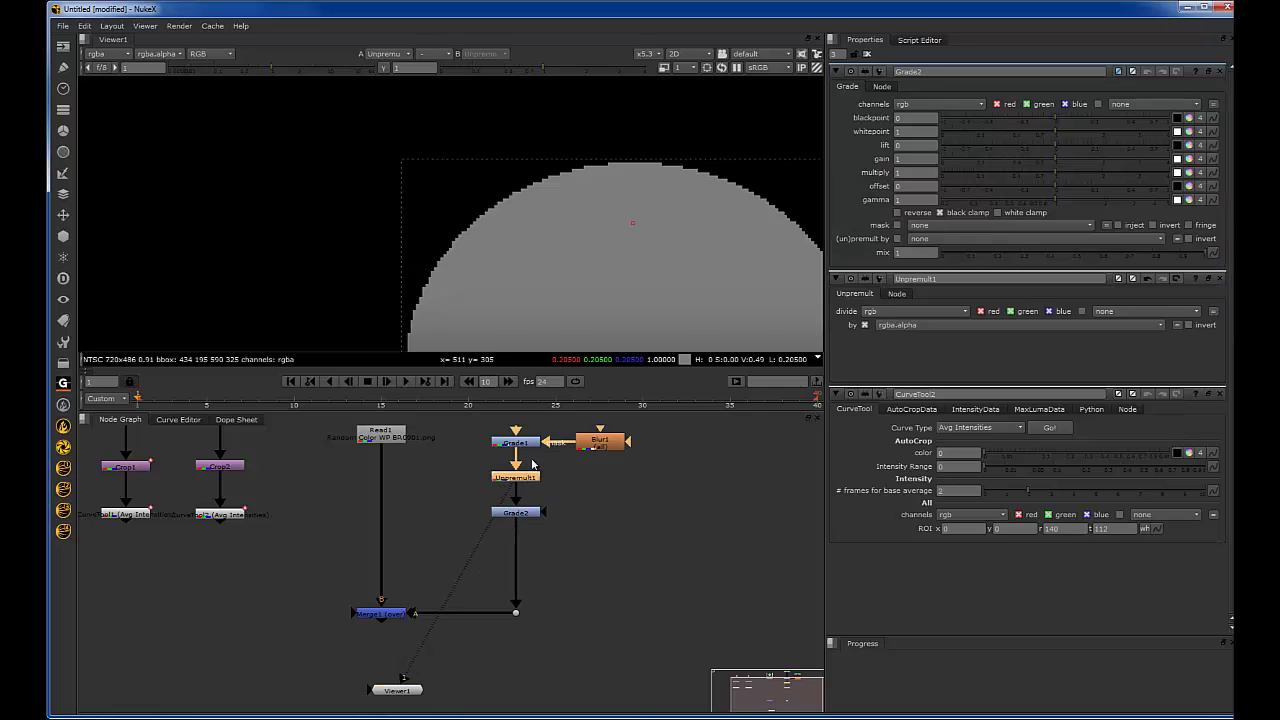
{"action": "key", "text": "1"}
{"action": "left_click", "coordinate": [1177, 131]}
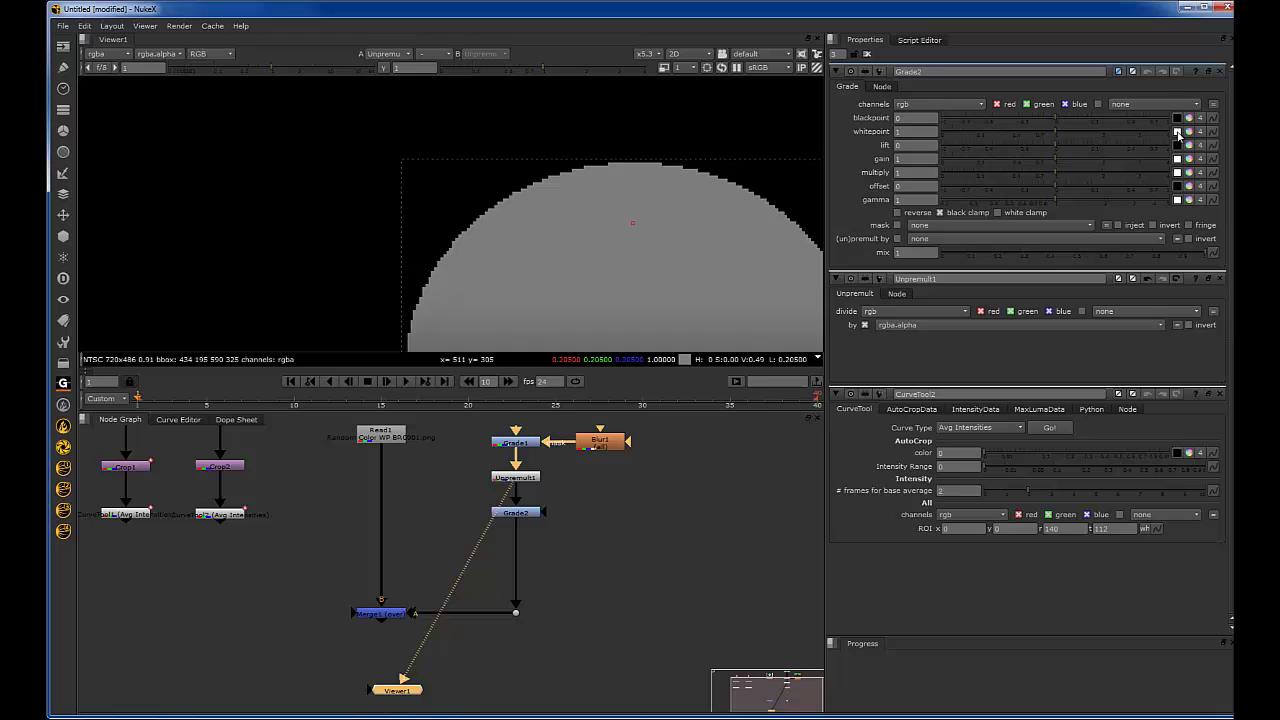
{"action": "left_click", "coordinate": [632, 285], "text": "ctrl"}
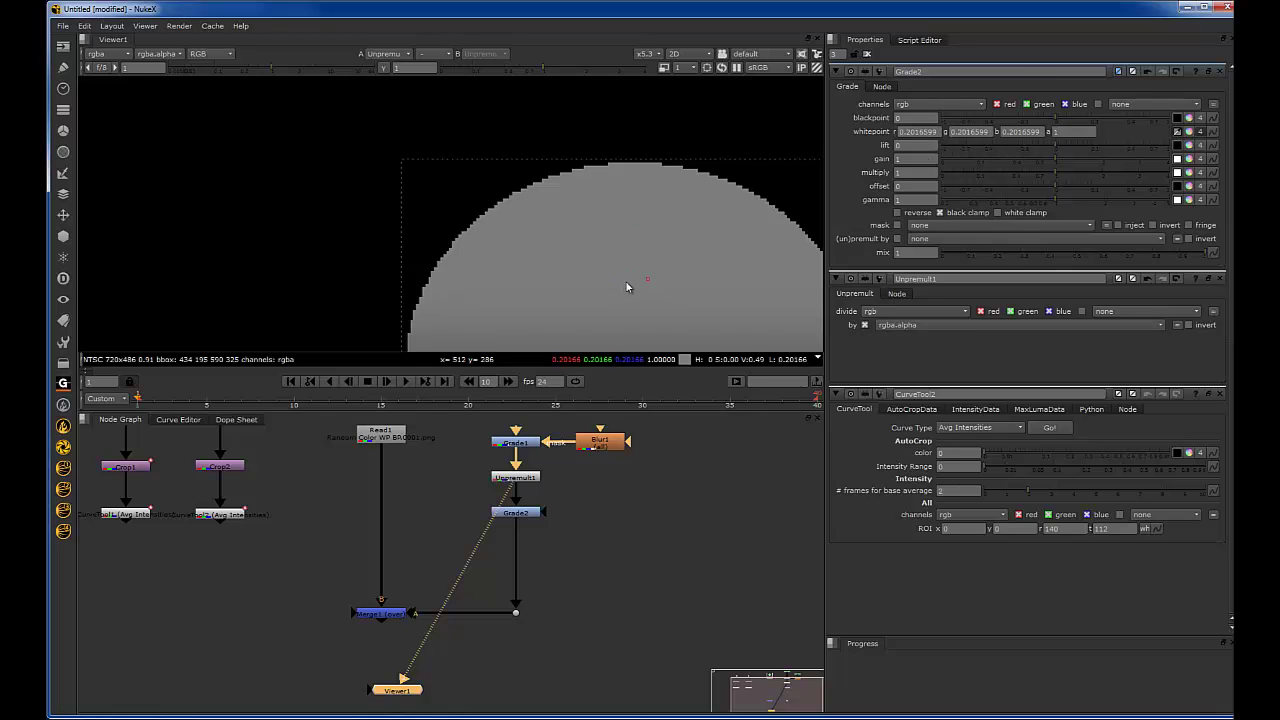
{"action": "scroll", "coordinate": [655, 280], "scroll_direction": "down", "scroll_amount": 3}
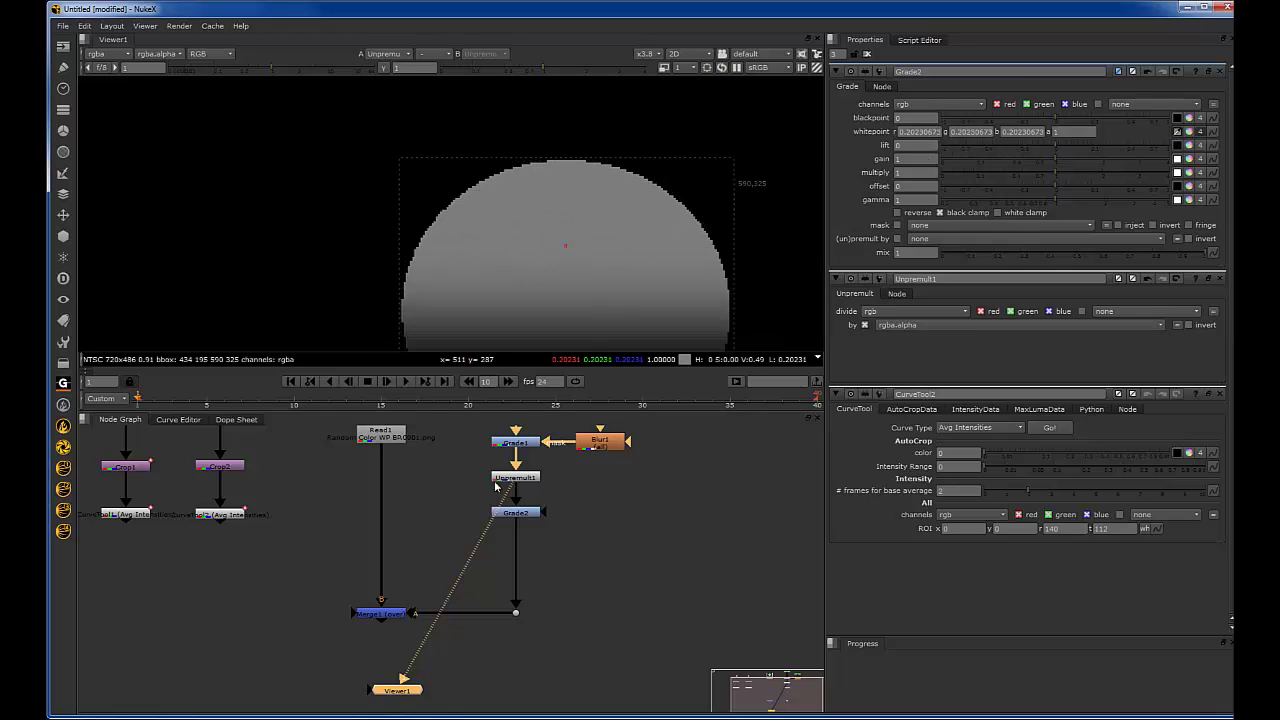
{"action": "left_click", "coordinate": [581, 208], "text": "ctrl"}
Step: View the Grade2 output and nudge Grade2 slightly farther below Unpremult1
{"action": "left_click", "coordinate": [522, 514]}
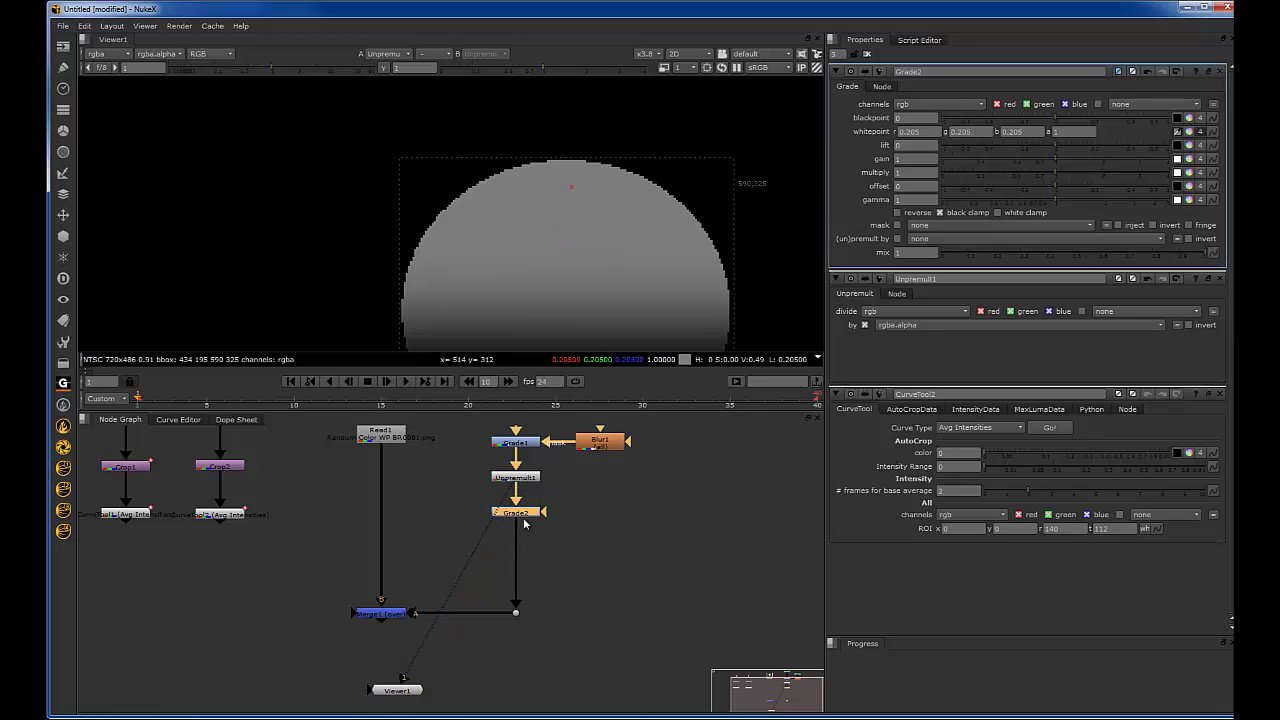
{"action": "key", "text": "1"}
{"action": "left_click", "coordinate": [459, 548]}
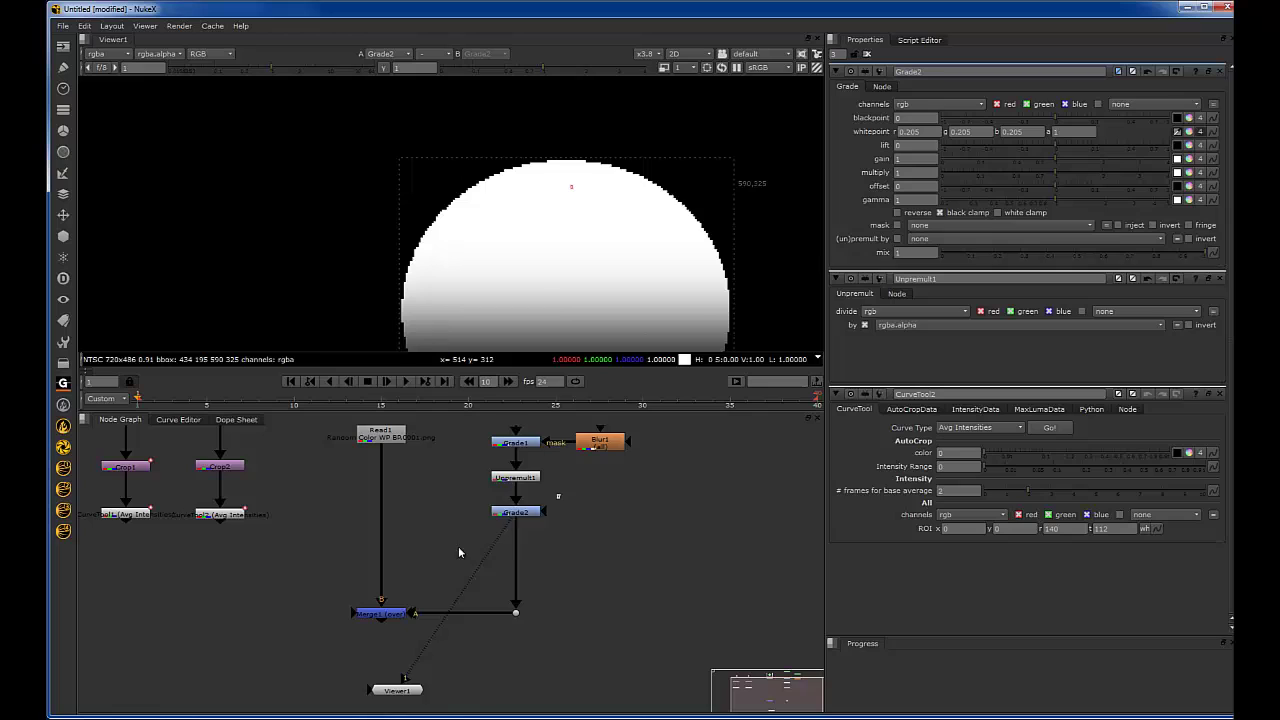
{"action": "left_click_drag", "start_coordinate": [519, 511], "coordinate": [519, 516]}
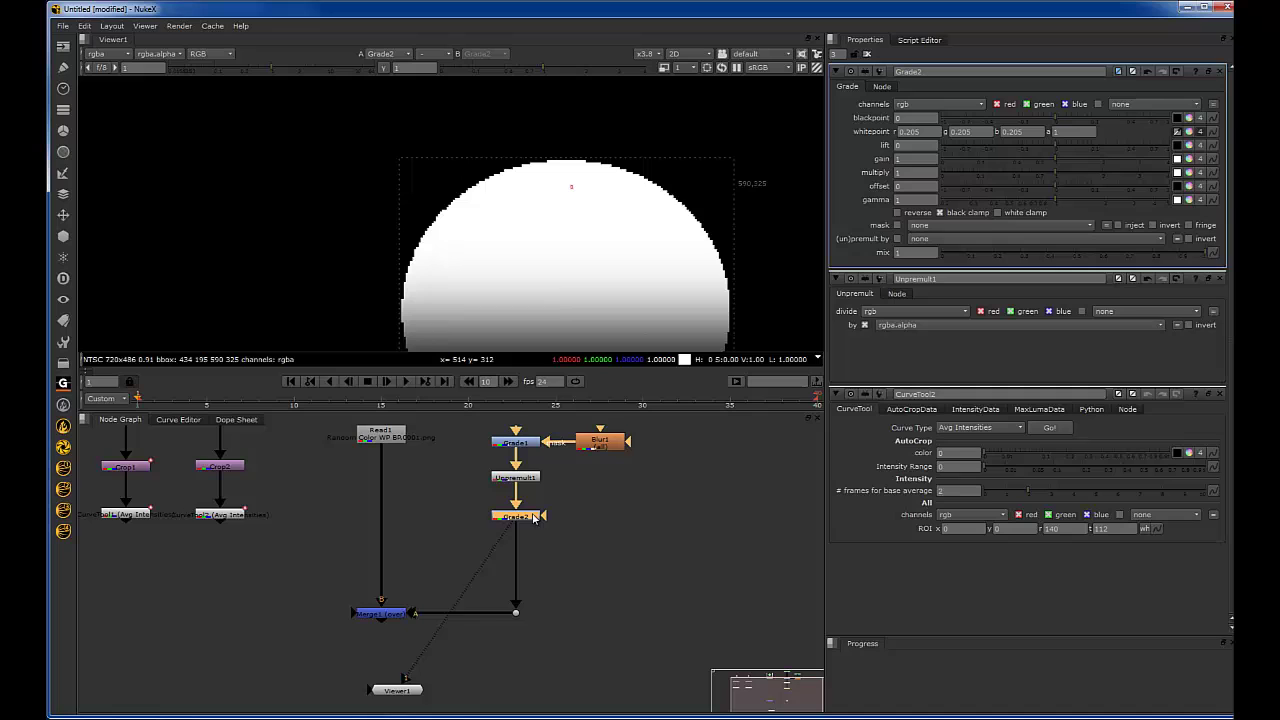
{"action": "key", "text": "1"}
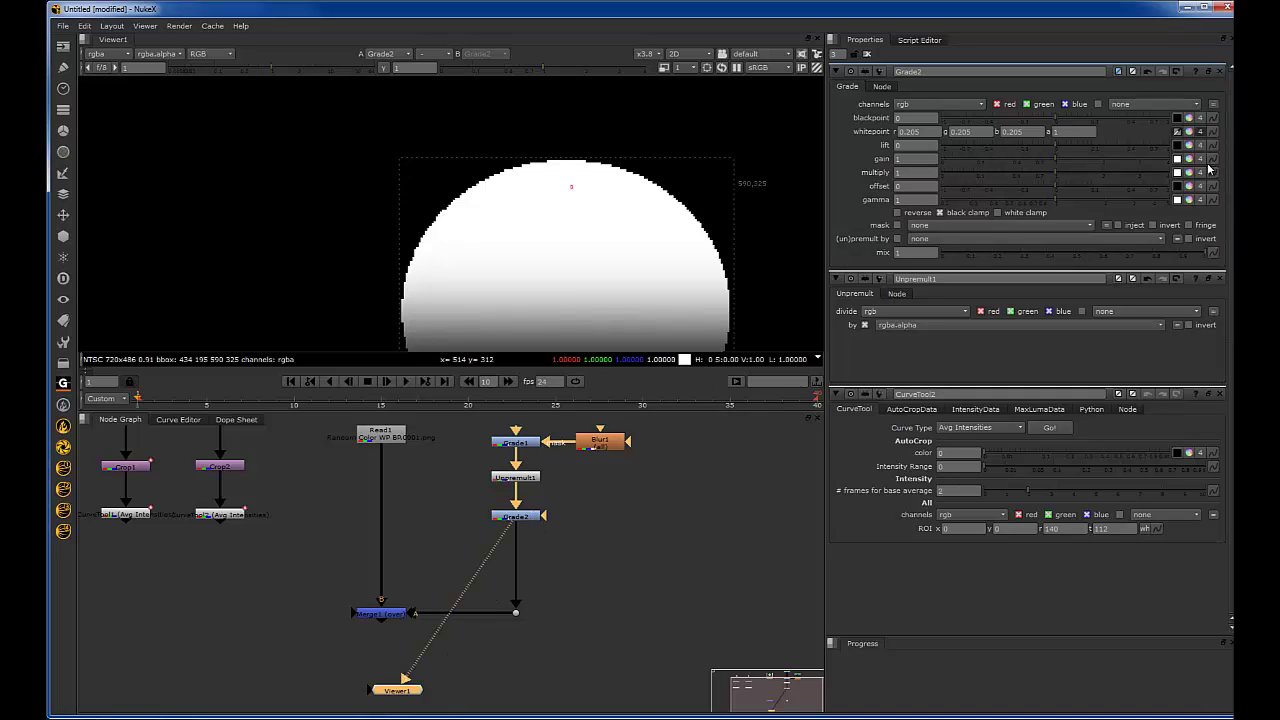
Step: Split Grade2's gain into separate channels, and open CurveTool2's intensity data after viewing both CurveTool outputs
{"action": "left_click", "coordinate": [1200, 160]}
{"action": "scroll", "coordinate": [198, 532], "scroll_direction": "down", "scroll_amount": 1}
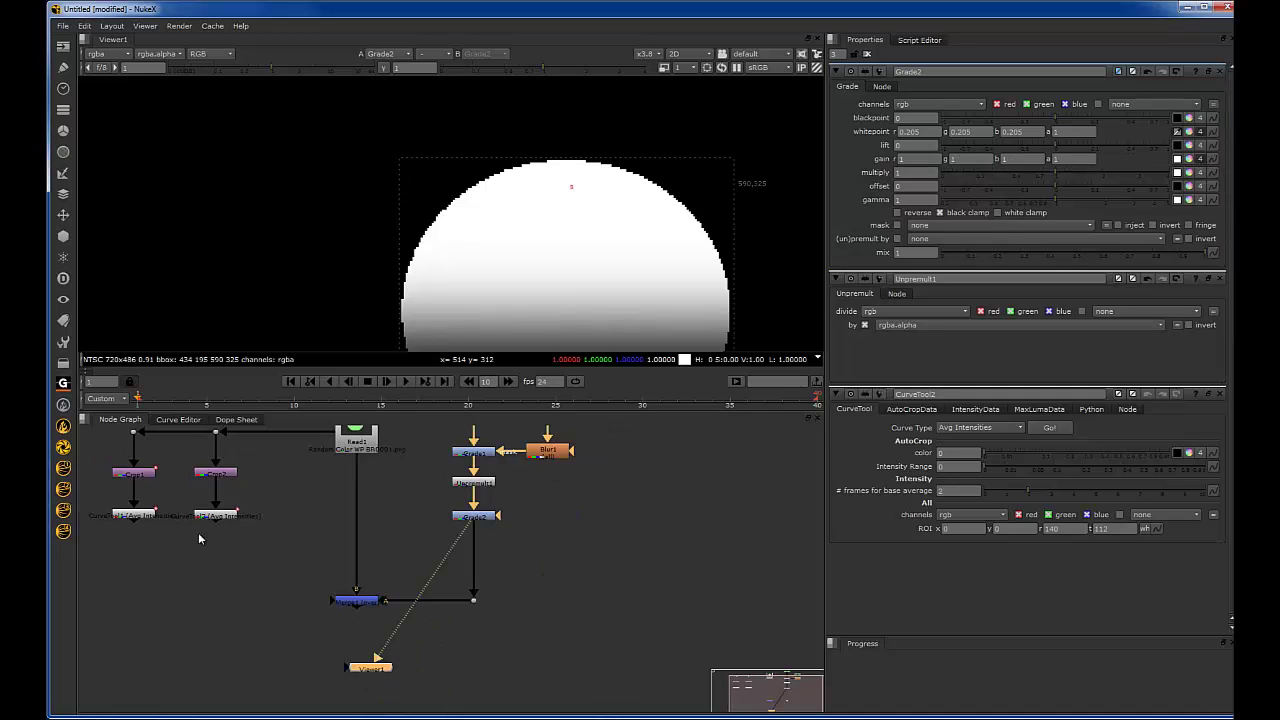
{"action": "middle_click_drag", "start_coordinate": [214, 524], "coordinate": [271, 518]}
{"action": "scroll", "coordinate": [278, 509], "scroll_direction": "up", "scroll_amount": 2}
{"action": "left_click", "coordinate": [158, 525]}
{"action": "key", "text": "1"}
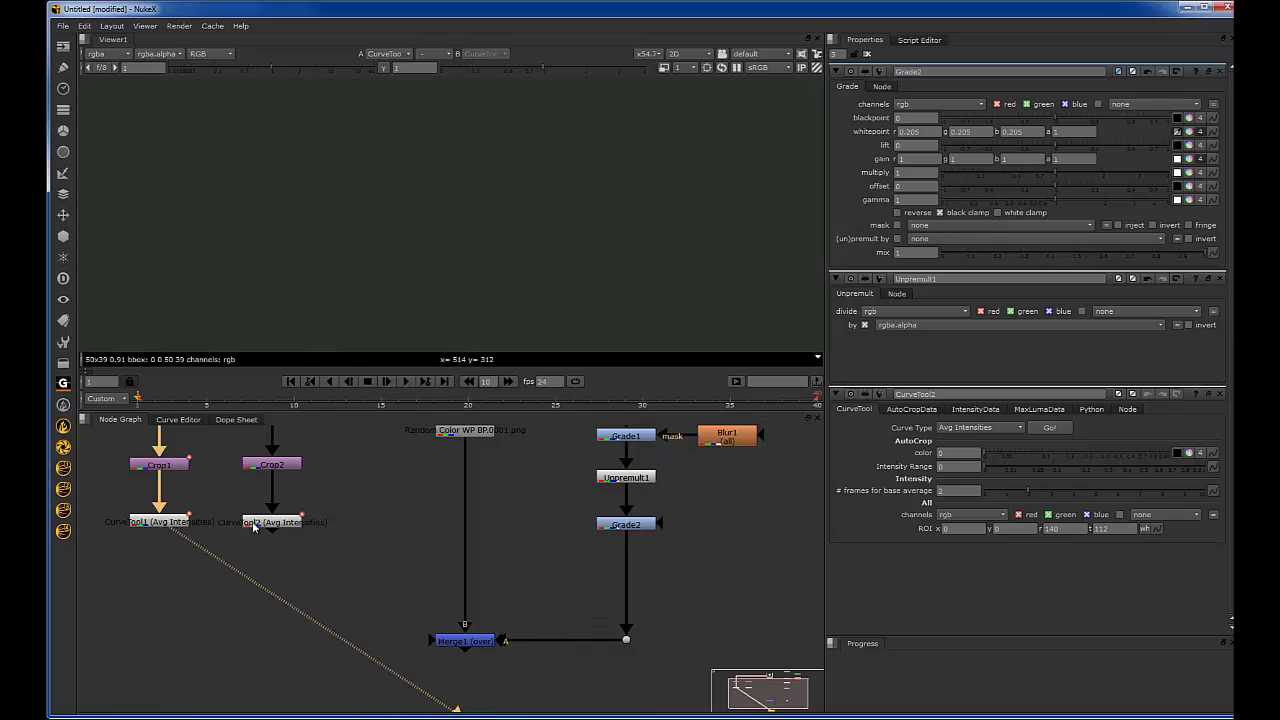
{"action": "left_click", "coordinate": [257, 522]}
{"action": "key", "text": "2"}
{"action": "left_click", "coordinate": [978, 87]}
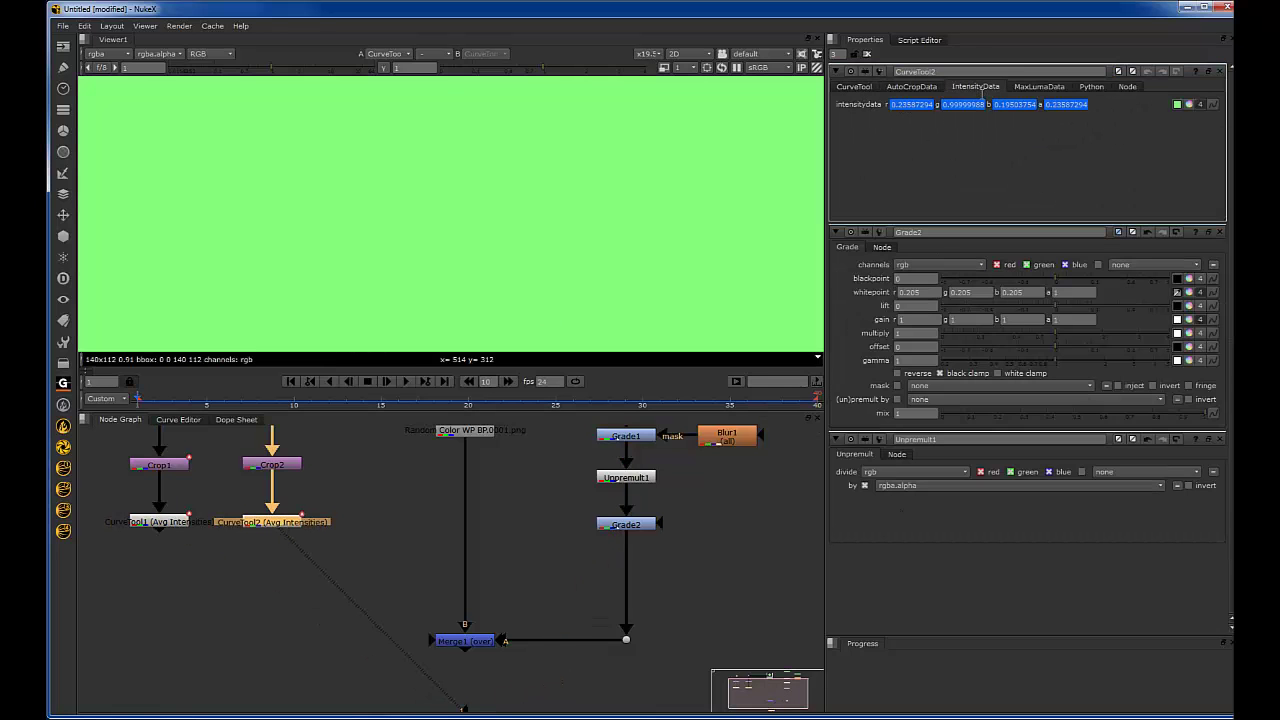
Step: Link Grade2's gain to CurveTool2's intensity data and view the Grade2 output
{"action": "middle_click_drag", "start_coordinate": [521, 482], "coordinate": [384, 456]}
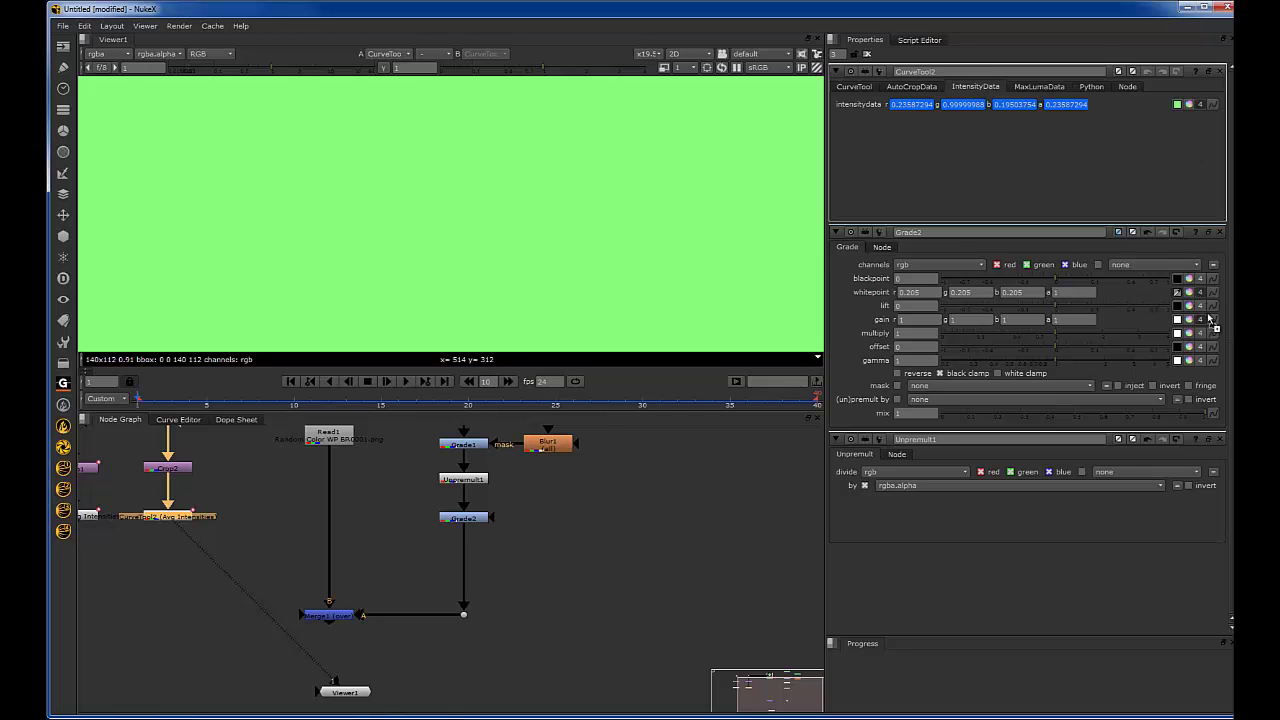
{"action": "left_click_drag", "start_coordinate": [1210, 316], "coordinate": [1212, 319], "text": "ctrl"}
{"action": "left_click", "coordinate": [466, 519], "text": "ctrl+shift"}
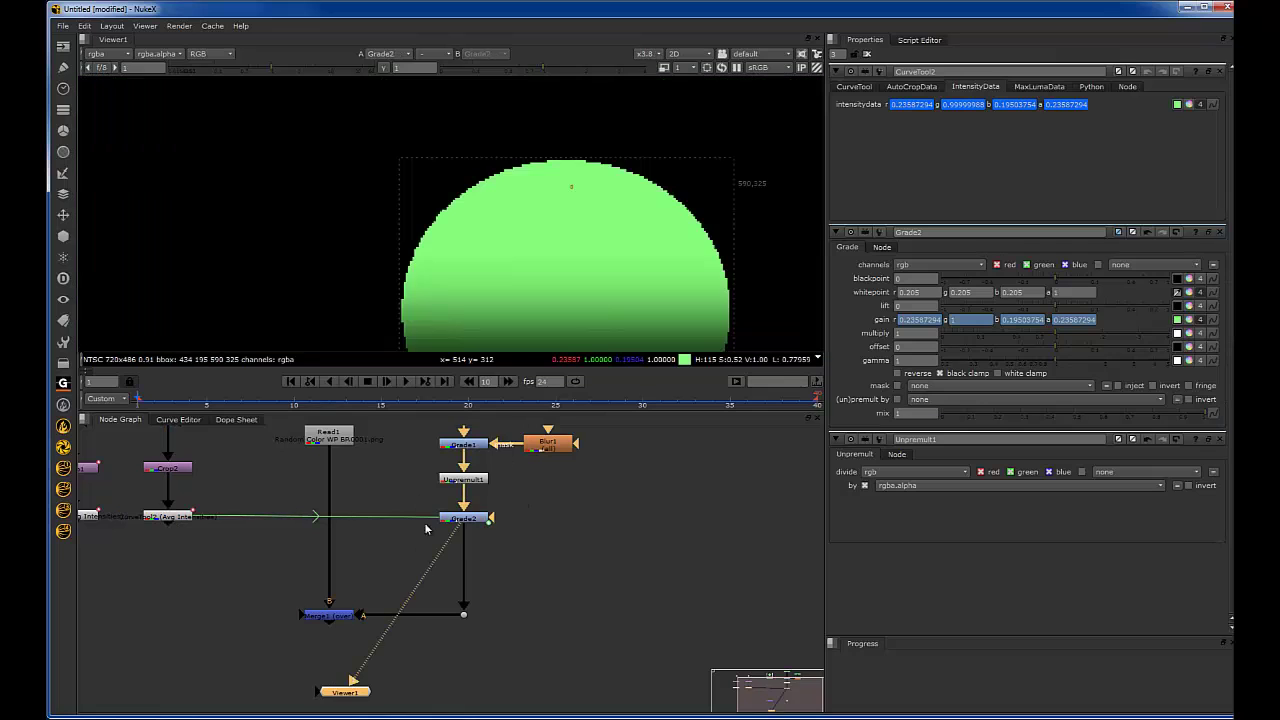
Step: View the Merge1 output and examine how the small circle's edge blends with the large circle
{"action": "left_click", "coordinate": [328, 614]}
{"action": "key", "text": "1"}
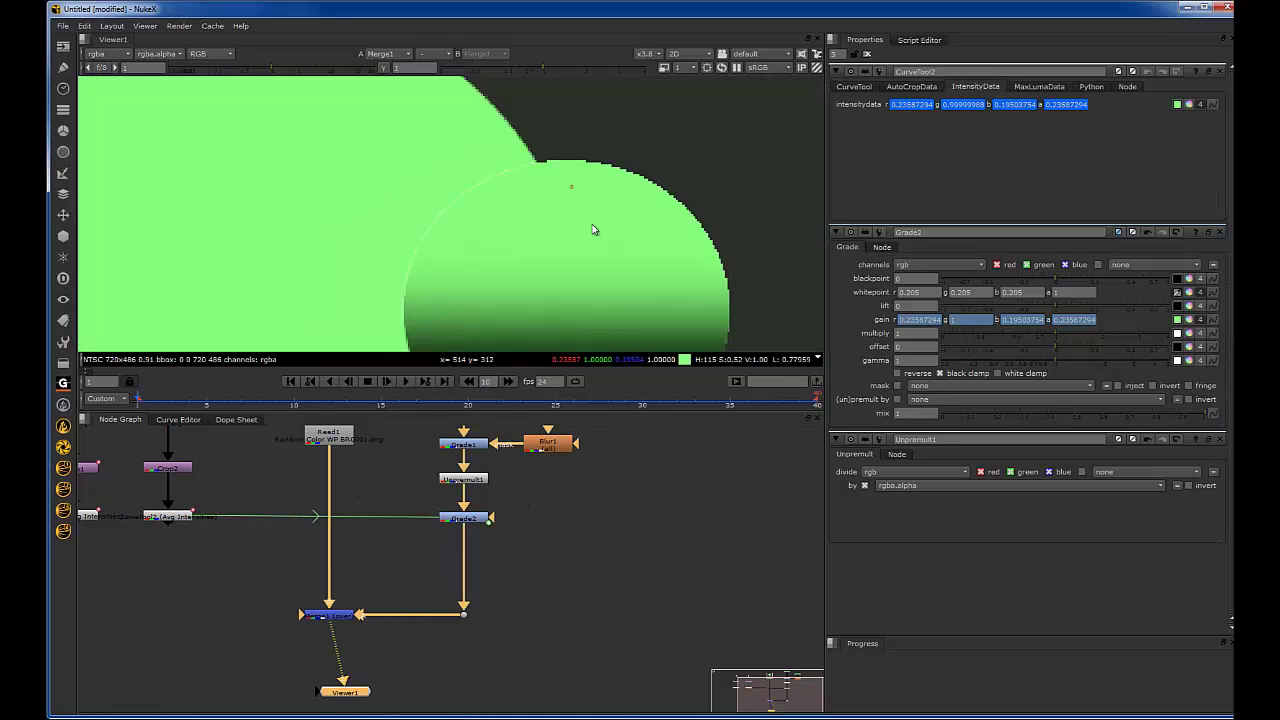
{"action": "key", "text": "f"}
{"action": "scroll", "coordinate": [566, 242], "scroll_direction": "up", "scroll_amount": 3}
Step: Insert a Premult node between Grade2 and the Dot, and move it, Merge1 and the Dot farther down
{"action": "key", "text": "Tab"}
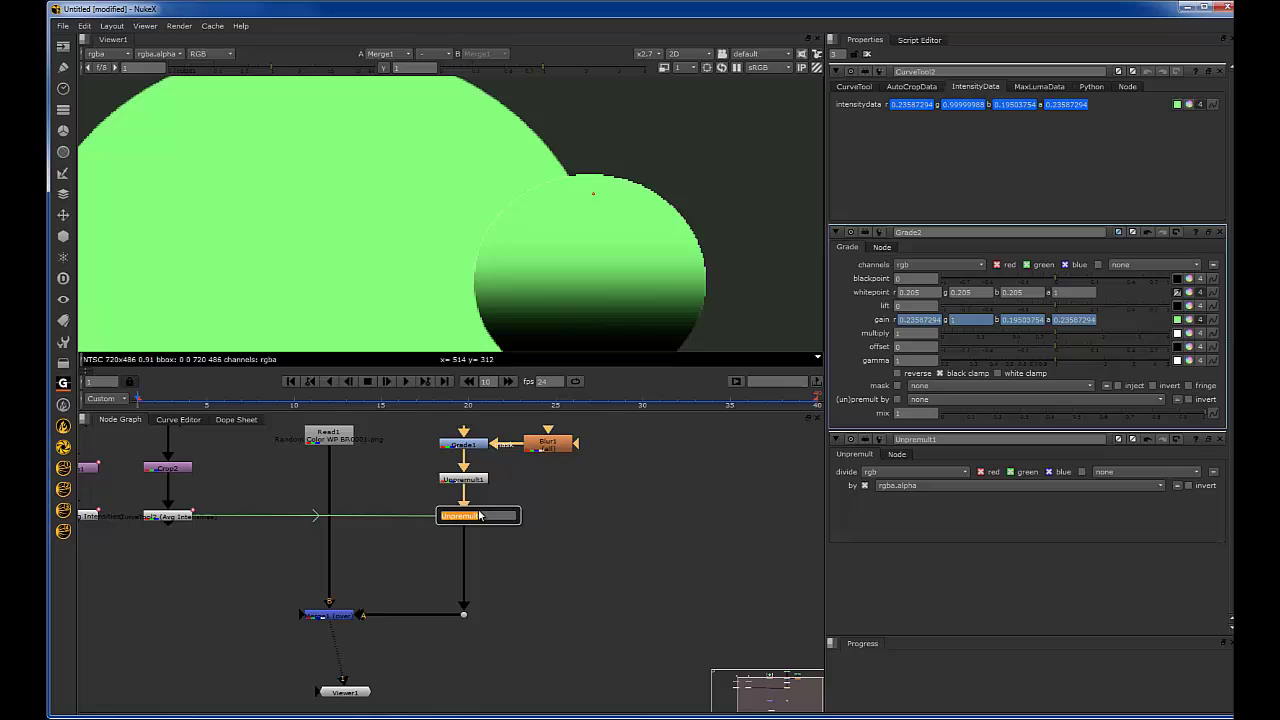
{"action": "type", "text": "premult"}
{"action": "key", "text": "Return"}
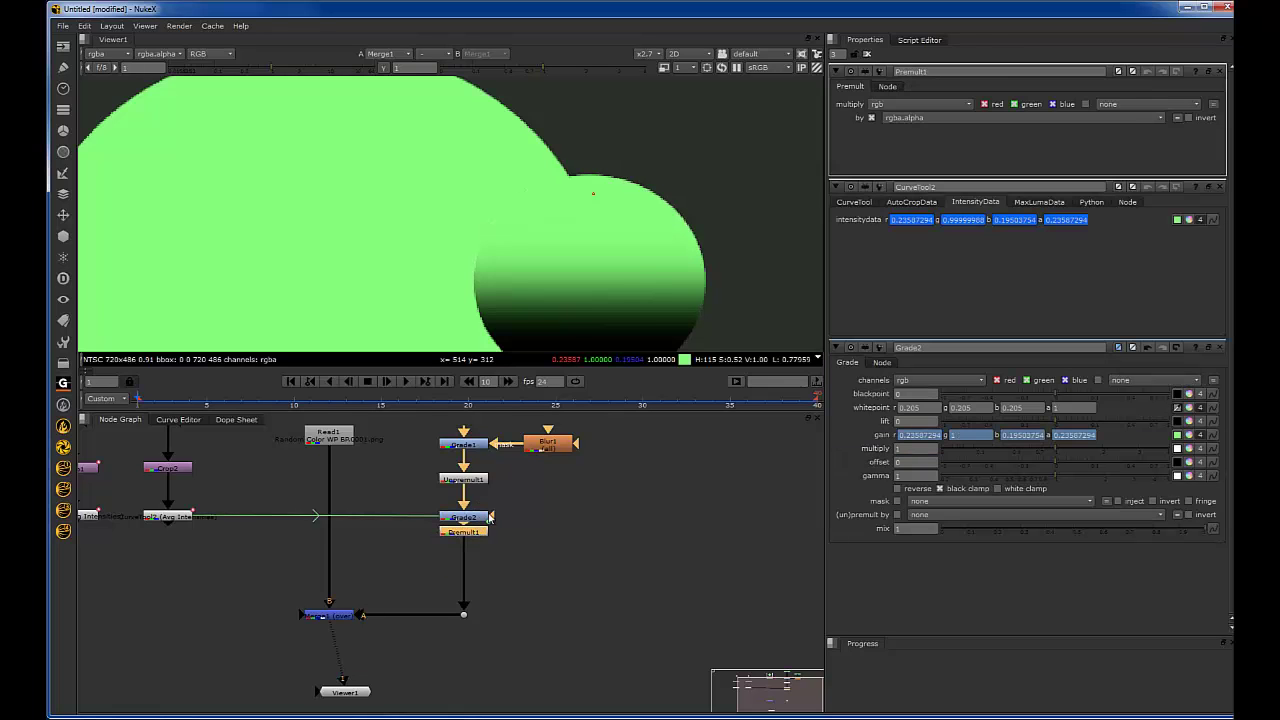
{"action": "left_click_drag", "start_coordinate": [480, 533], "coordinate": [331, 627]}
{"action": "left_click_drag", "start_coordinate": [420, 578], "coordinate": [283, 676]}
{"action": "left_click", "coordinate": [345, 692]}
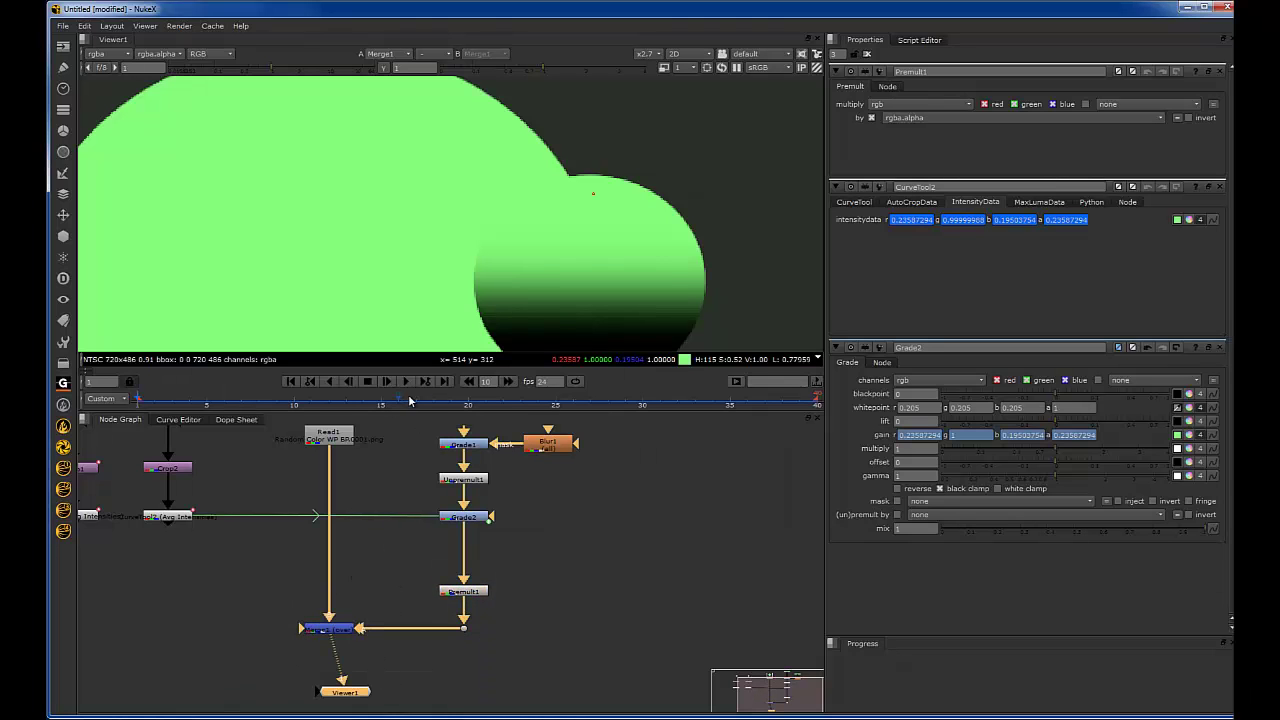
Step: Scrub and play the Merge1 result to check the colour match across frames
{"action": "left_click_drag", "start_coordinate": [410, 400], "coordinate": [310, 405]}
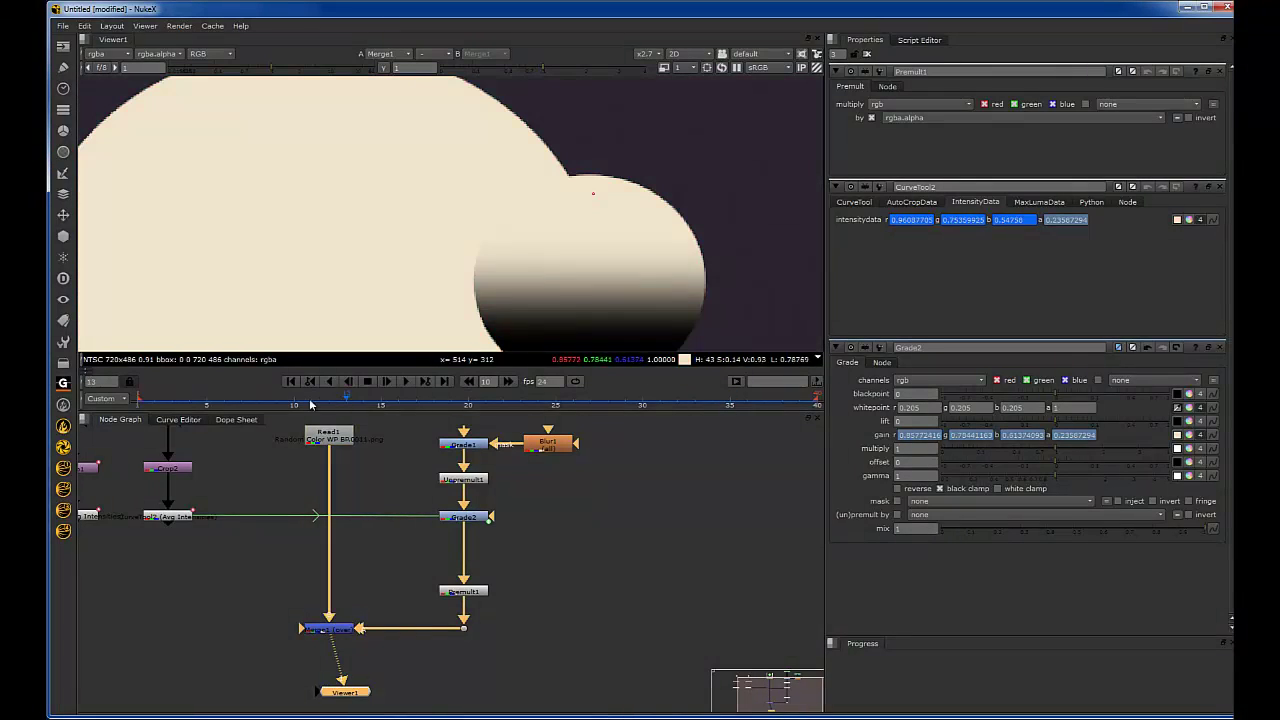
{"action": "left_click", "coordinate": [406, 382]}
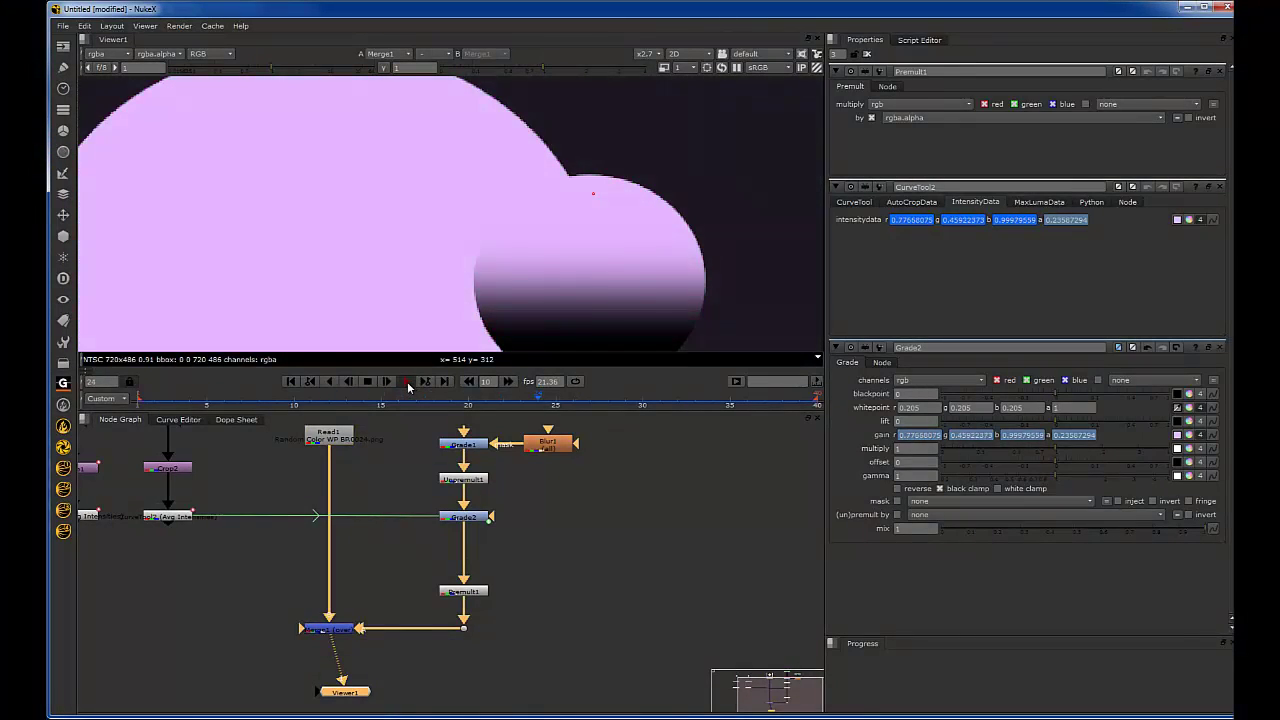
{"action": "left_click", "coordinate": [407, 382]}
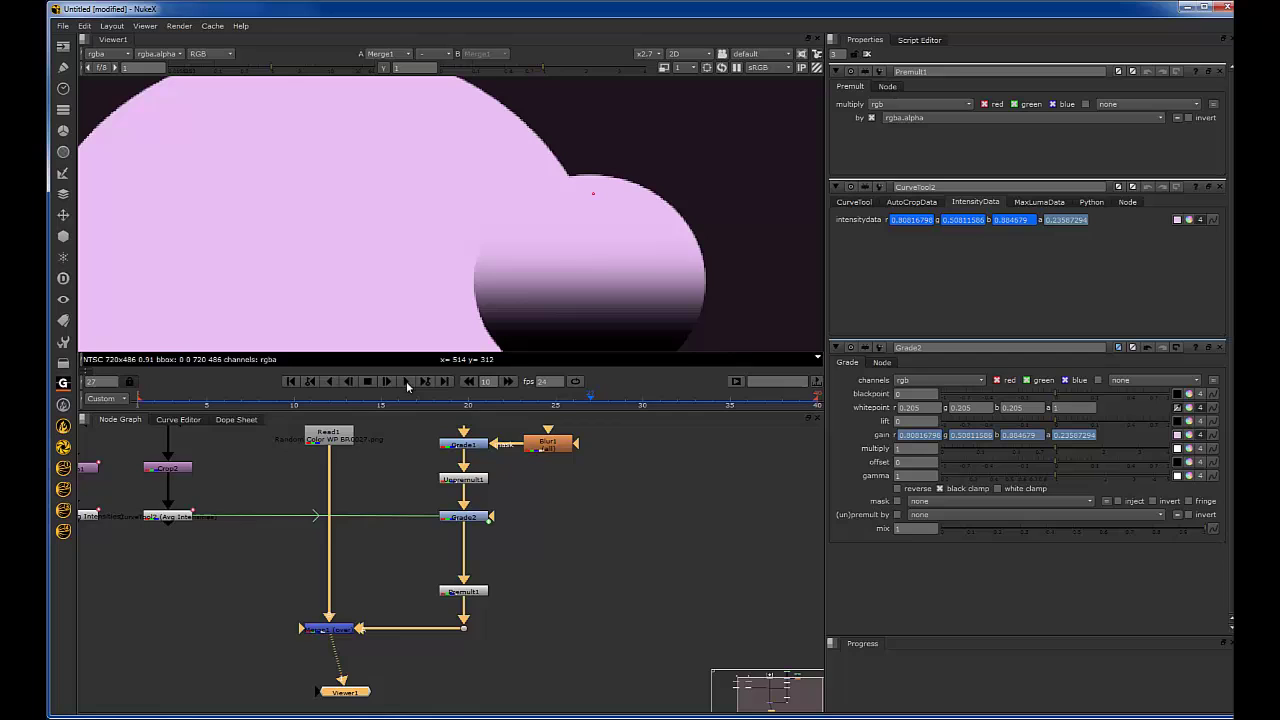
Step: Review Grade2's settings, its link to CurveTool2 and the Premult1 node in the branch
{"action": "scroll", "coordinate": [497, 512], "scroll_direction": "up", "scroll_amount": 4}
{"action": "double_click", "coordinate": [472, 524]}
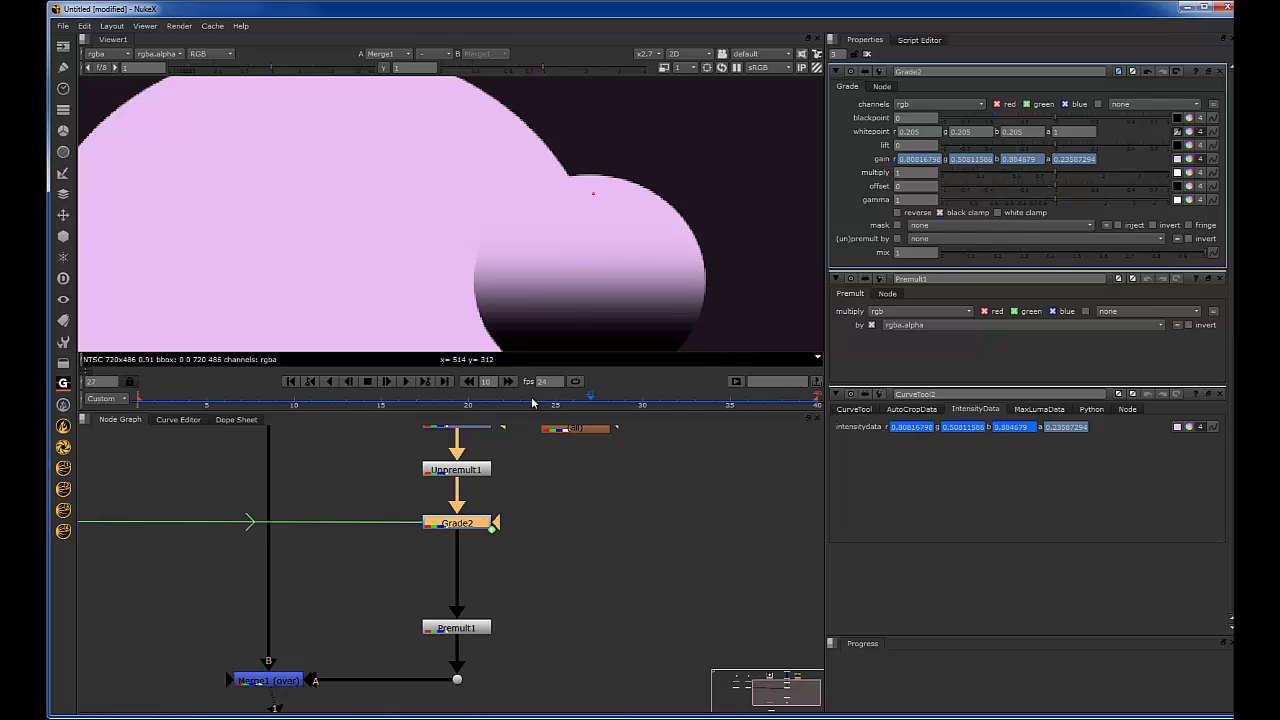
{"action": "scroll", "coordinate": [533, 448], "scroll_direction": "down", "scroll_amount": 3}
{"action": "middle_click_drag", "start_coordinate": [557, 500], "coordinate": [631, 523]}
{"action": "scroll", "coordinate": [349, 517], "scroll_direction": "up", "scroll_amount": 2}
{"action": "left_click", "coordinate": [308, 517]}
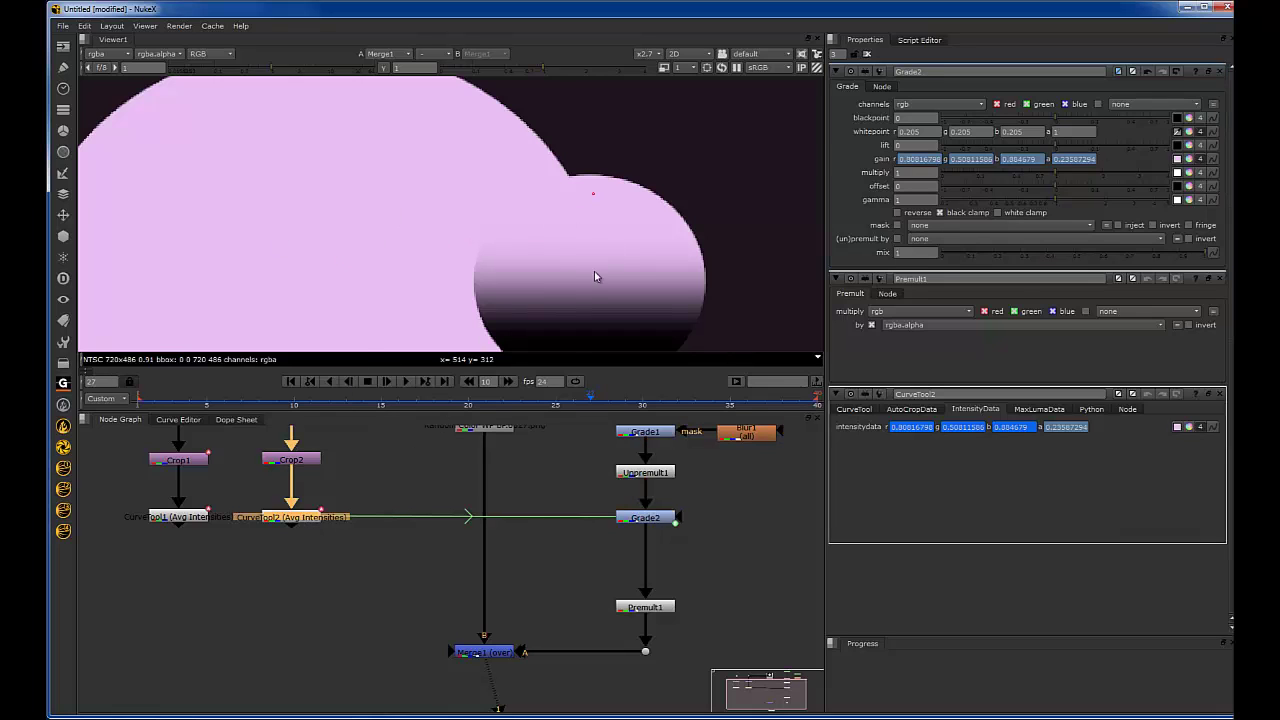
{"action": "scroll", "coordinate": [548, 468], "scroll_direction": "down", "scroll_amount": 4}
{"action": "middle_click_drag", "start_coordinate": [602, 522], "coordinate": [510, 514]}
{"action": "scroll", "coordinate": [510, 514], "scroll_direction": "up", "scroll_amount": 2}
{"action": "left_click", "coordinate": [514, 542]}
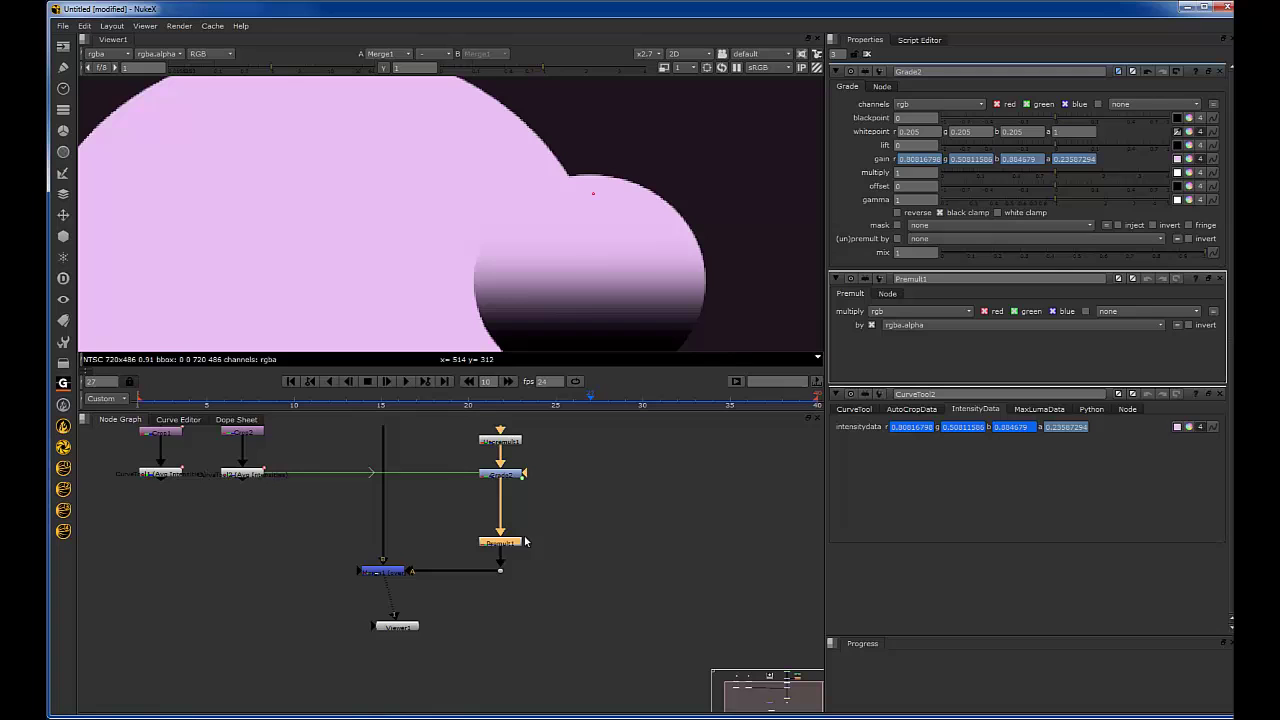
{"action": "left_click", "coordinate": [512, 517]}
Step: Examine the whole merged image, including the dark lower half of the small circle
{"action": "scroll", "coordinate": [490, 505], "scroll_direction": "down", "scroll_amount": 2}
{"action": "scroll", "coordinate": [652, 246], "scroll_direction": "down", "scroll_amount": 5}
{"action": "scroll", "coordinate": [655, 238], "scroll_direction": "up", "scroll_amount": 3}
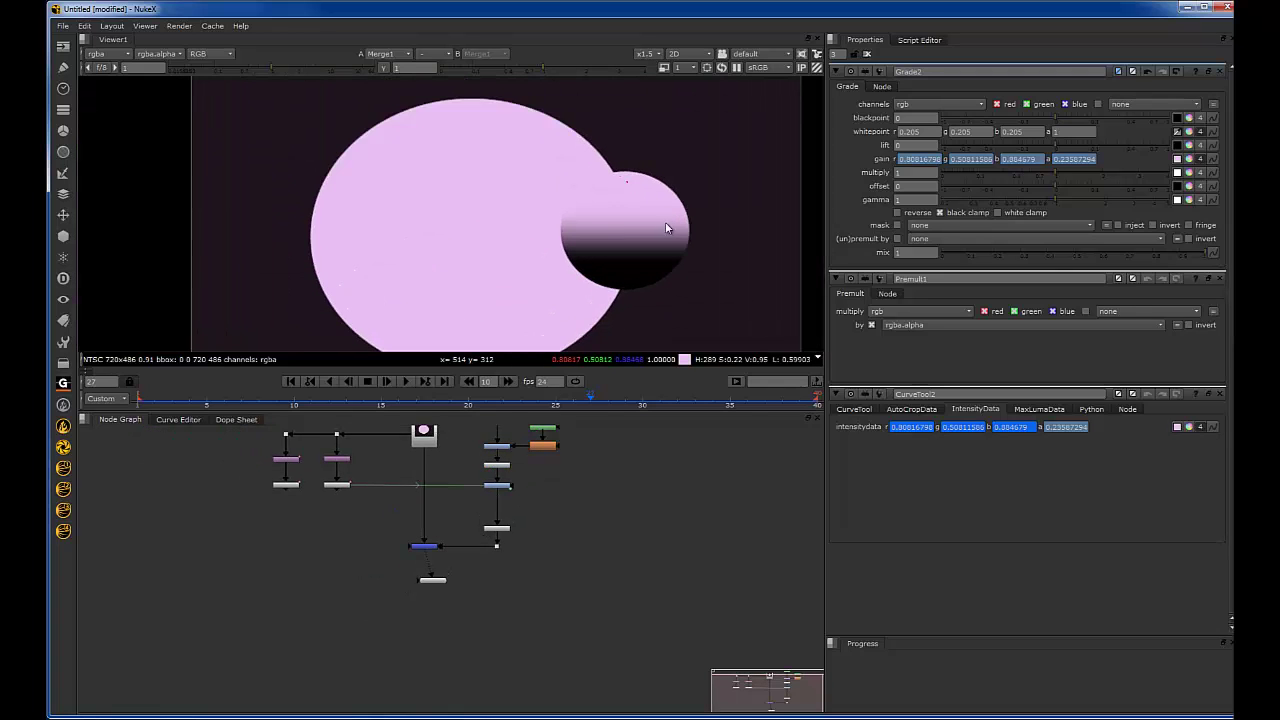
{"action": "scroll", "coordinate": [650, 236], "scroll_direction": "down", "scroll_amount": 1}
{"action": "scroll", "coordinate": [626, 254], "scroll_direction": "up", "scroll_amount": 1}
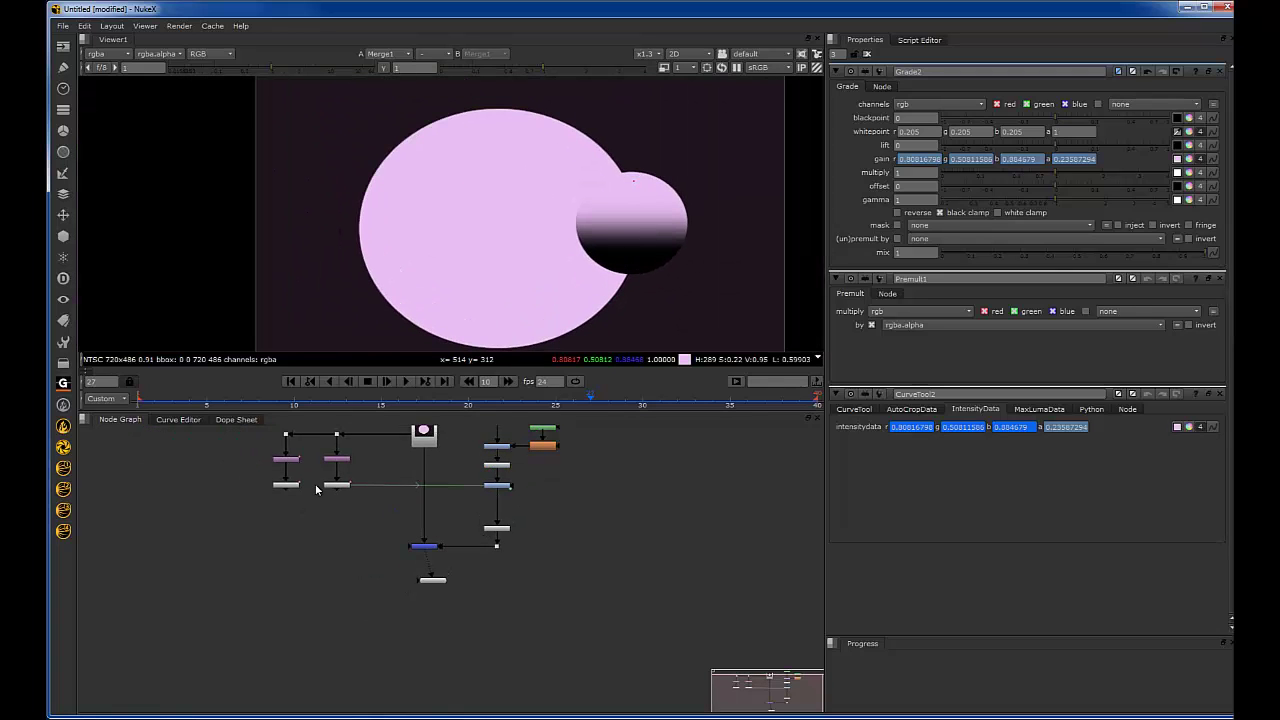
Step: Add a Constant node beside the Grade2 branch
{"action": "scroll", "coordinate": [316, 489], "scroll_direction": "up", "scroll_amount": 1}
{"action": "key", "text": "Tab"}
{"action": "type", "text": "const"}
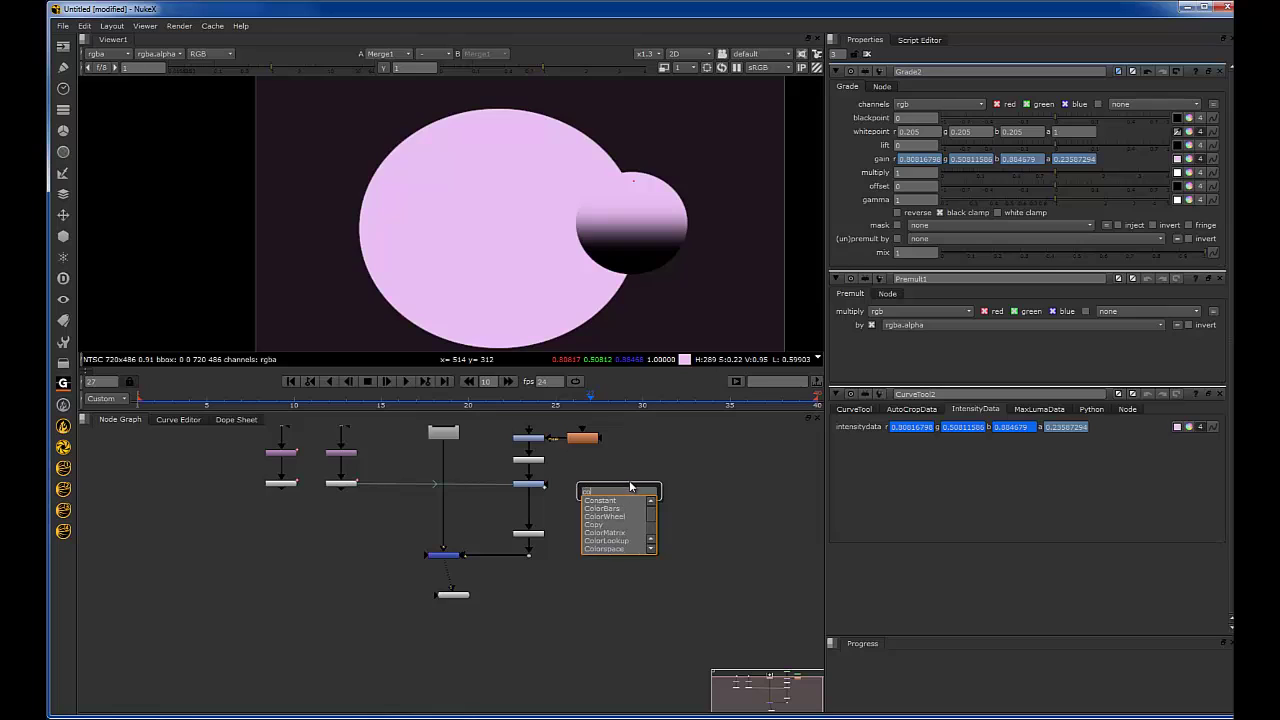
{"action": "key", "text": "Return"}
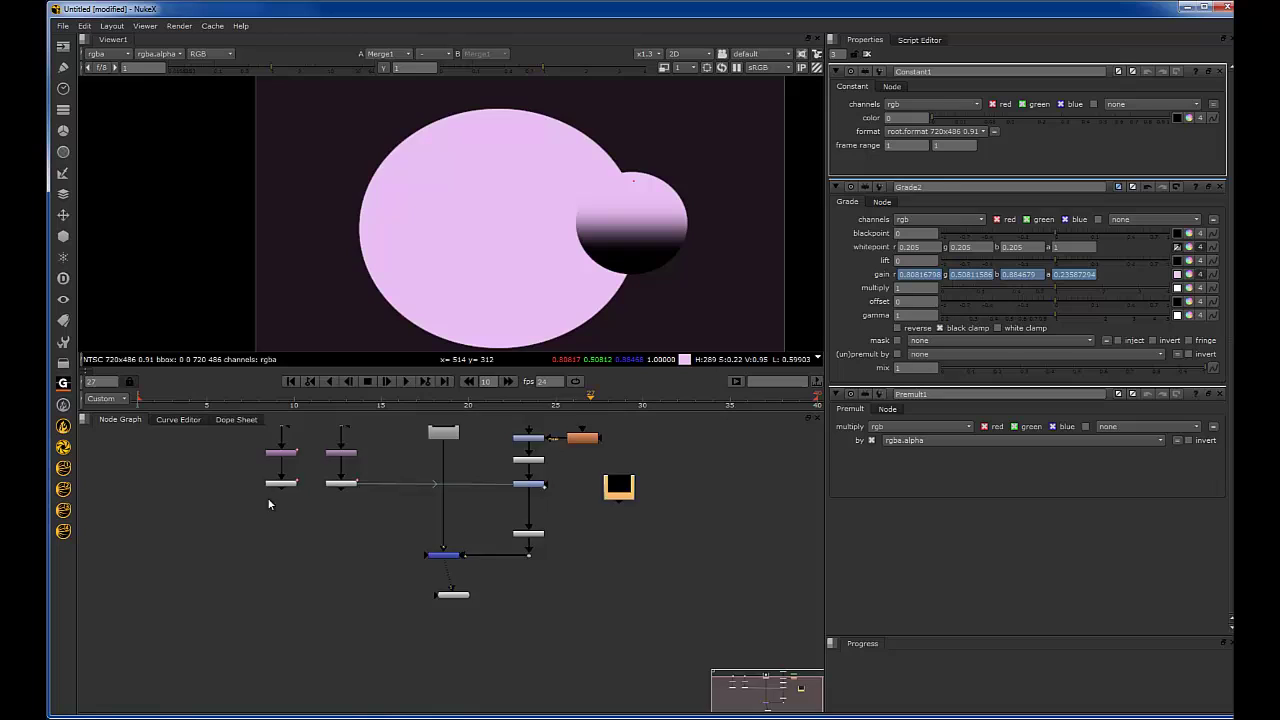
Step: Open CurveTool1's intensity data and view its background colour output
{"action": "scroll", "coordinate": [268, 504], "scroll_direction": "up", "scroll_amount": 3}
{"action": "double_click", "coordinate": [320, 477]}
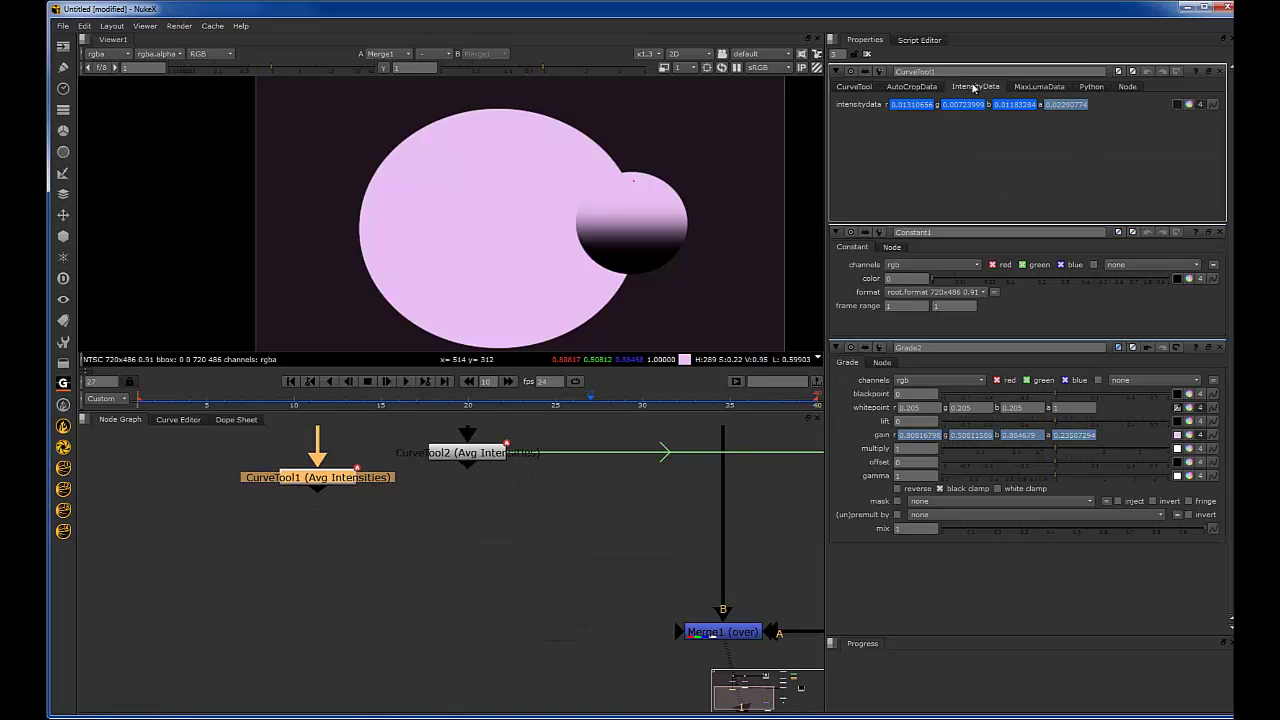
{"action": "key", "text": "1"}
{"action": "left_click", "coordinate": [377, 440]}
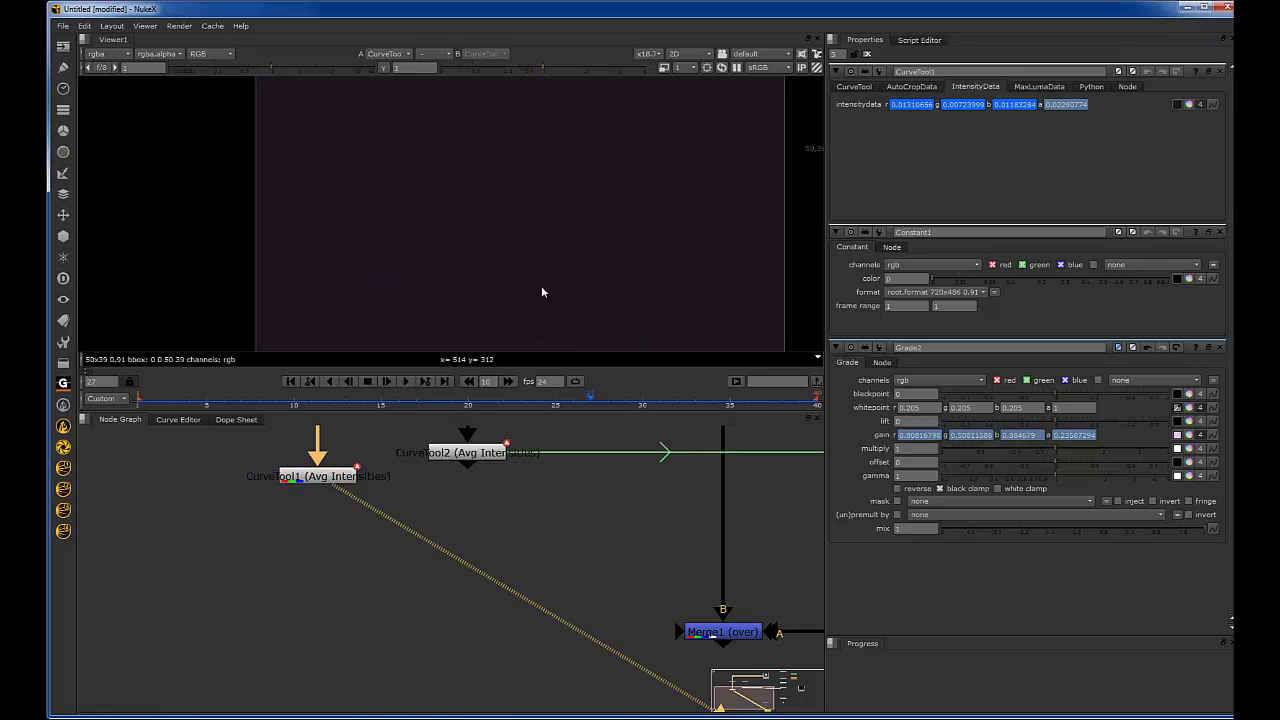
Step: Link Constant1's color to CurveTool1's intensity data and split the color into separate channels
{"action": "scroll", "coordinate": [408, 534], "scroll_direction": "down", "scroll_amount": 6}
{"action": "middle_click_drag", "start_coordinate": [666, 476], "coordinate": [466, 478]}
{"action": "scroll", "coordinate": [466, 476], "scroll_direction": "up", "scroll_amount": 3}
{"action": "left_click", "coordinate": [462, 500]}
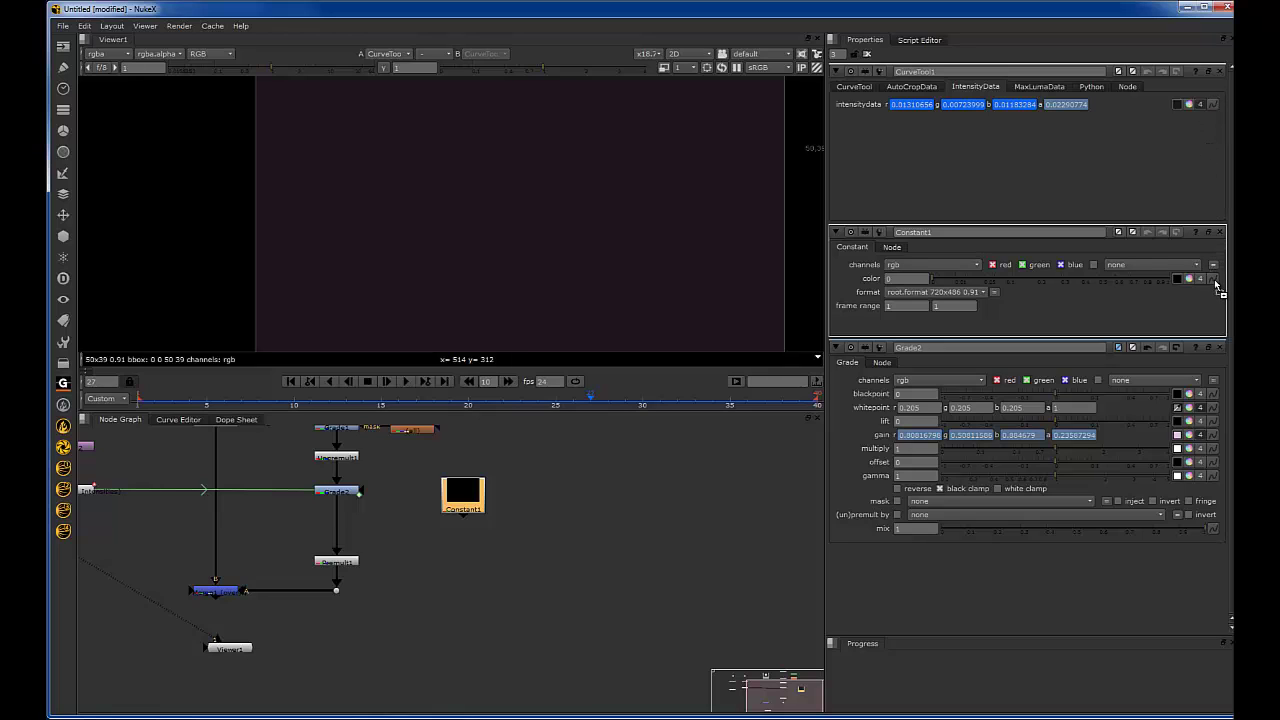
{"action": "left_click_drag", "start_coordinate": [1217, 286], "coordinate": [1199, 288], "text": "ctrl"}
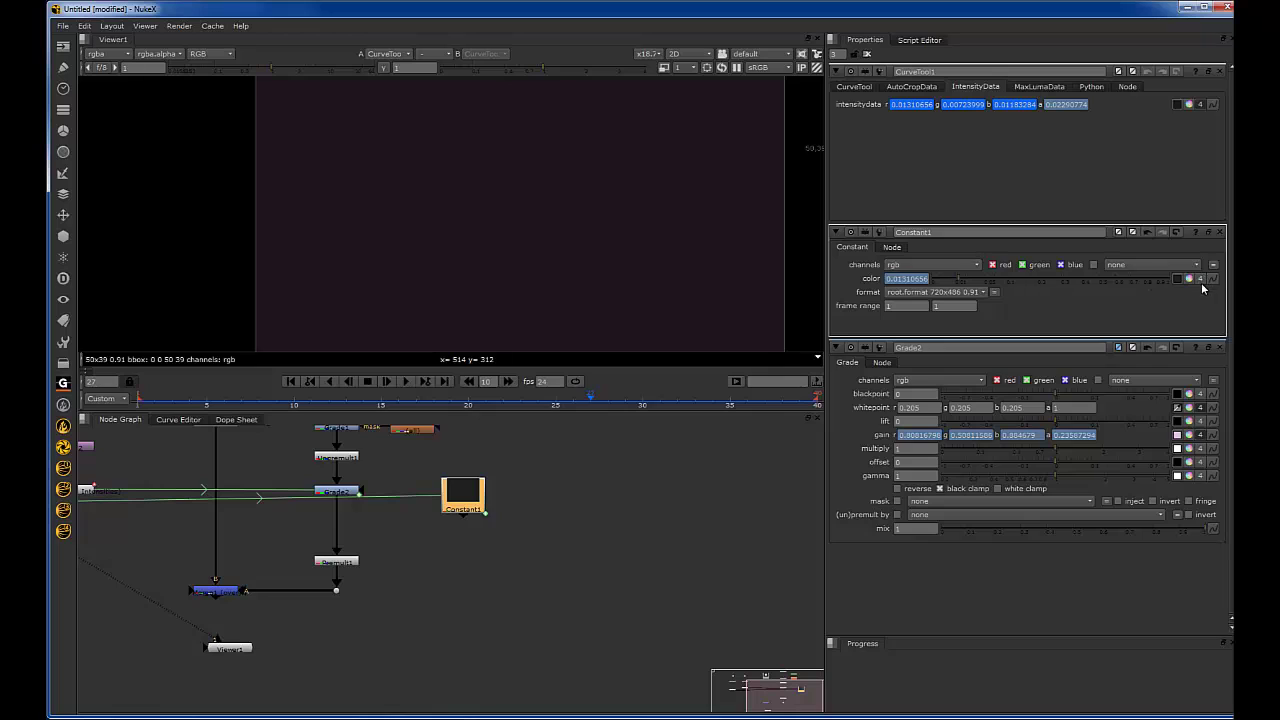
{"action": "left_click", "coordinate": [1201, 279]}
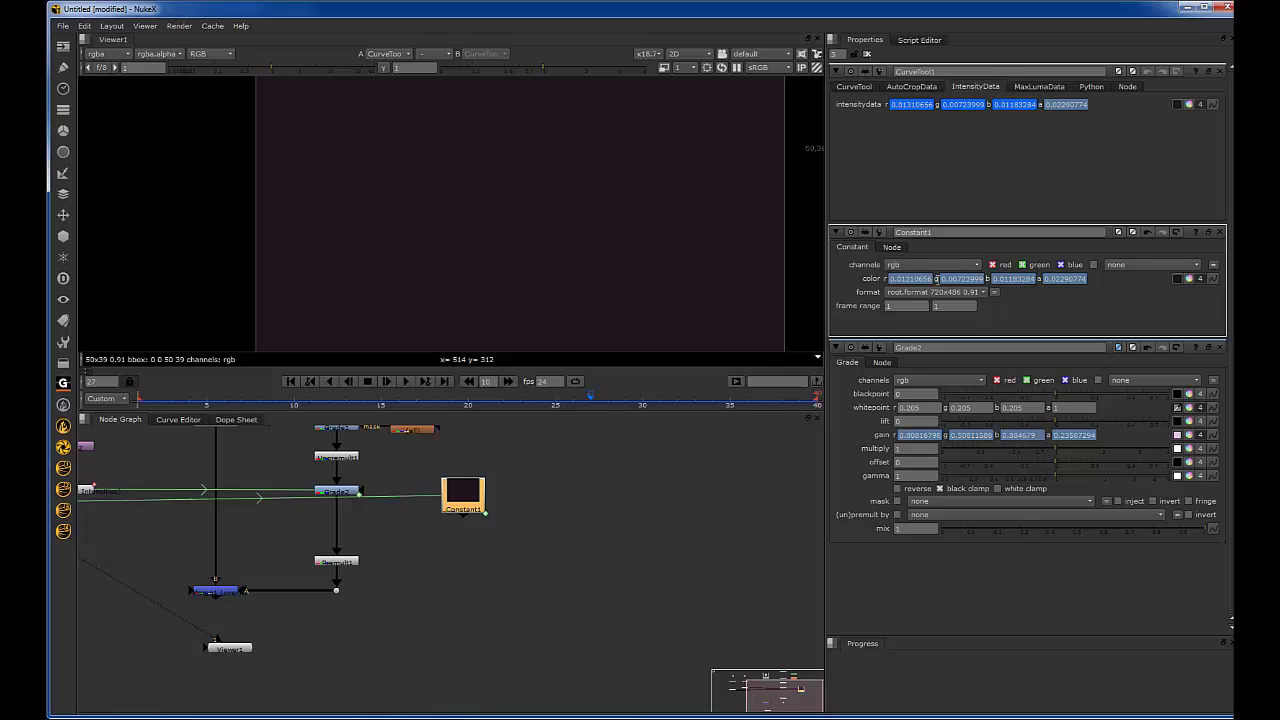
Step: View Constant1's output over the full frame and scrub the timeline to check its animated colour
{"action": "left_click", "coordinate": [1201, 280]}
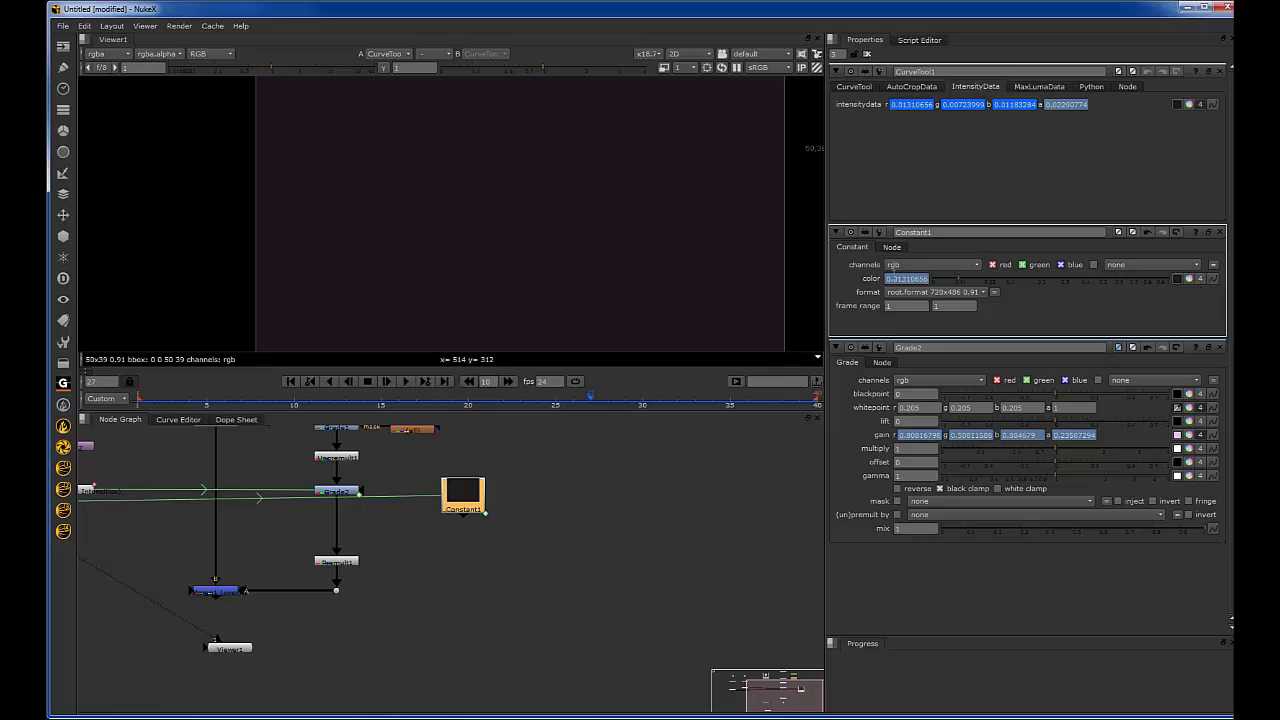
{"action": "left_click", "coordinate": [1201, 279]}
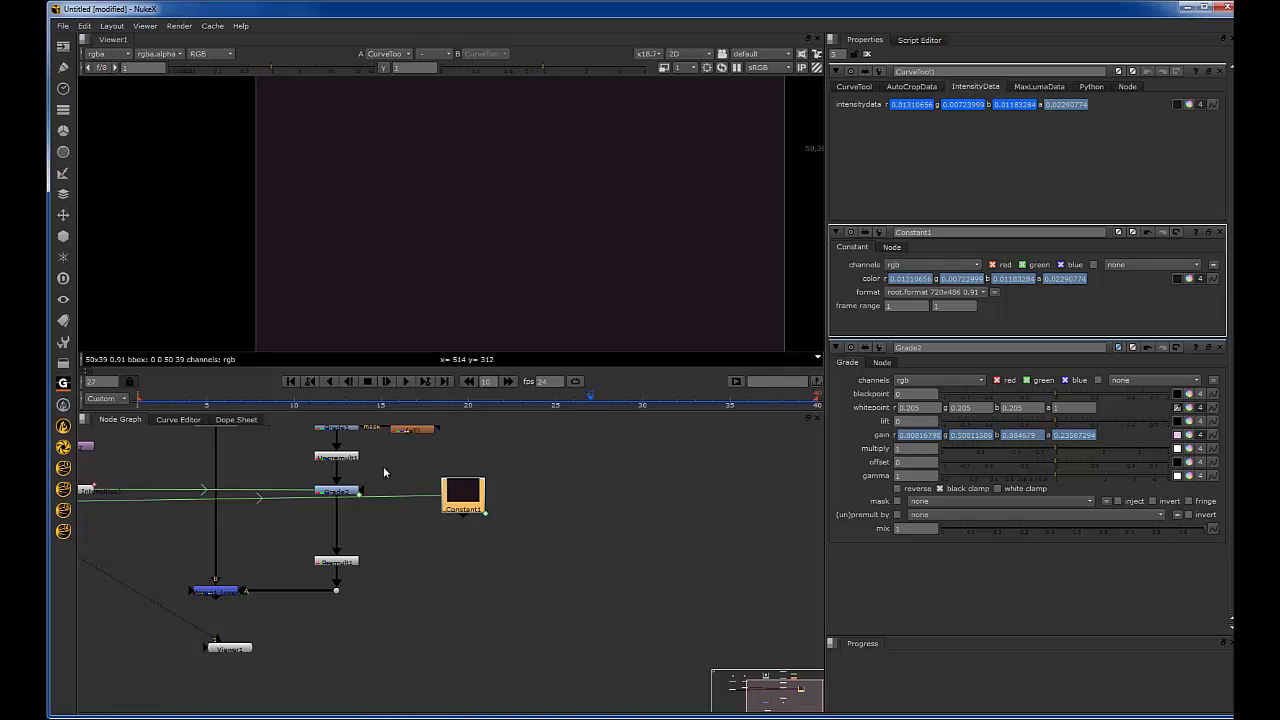
{"action": "left_click", "coordinate": [406, 509]}
{"action": "scroll", "coordinate": [395, 540], "scroll_direction": "down", "scroll_amount": 2}
{"action": "left_click", "coordinate": [529, 488]}
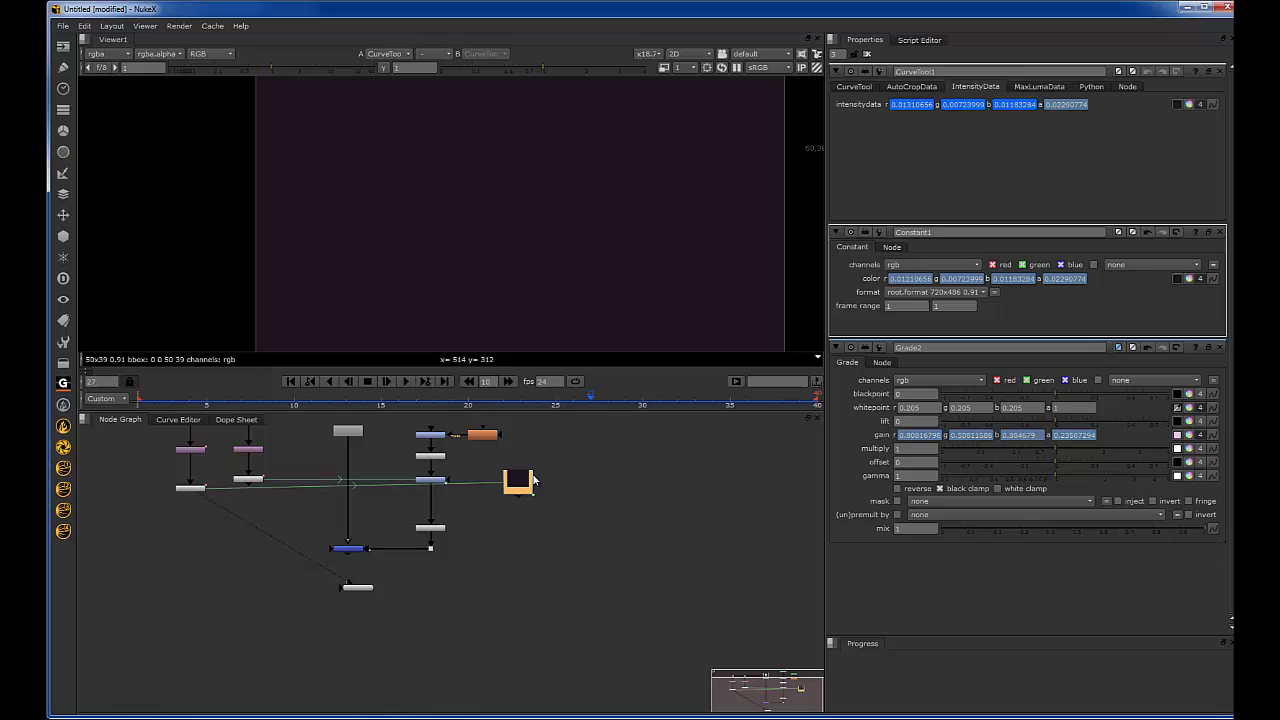
{"action": "key", "text": "1"}
{"action": "key", "text": "f"}
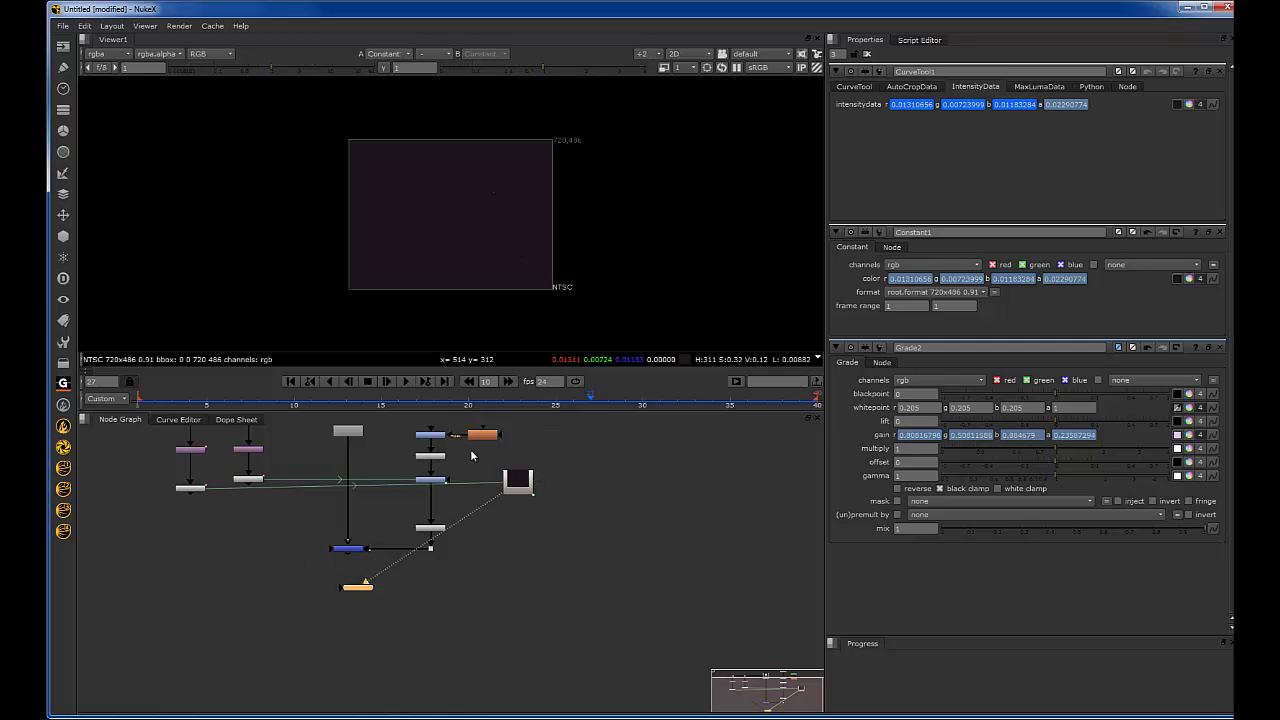
{"action": "left_click_drag", "start_coordinate": [290, 395], "coordinate": [552, 403]}
{"action": "scroll", "coordinate": [487, 511], "scroll_direction": "up", "scroll_amount": 3}
Step: Return the viewer to Merge1 and insert a new Merge node between Grade2 and Premult1
{"action": "left_click_drag", "start_coordinate": [489, 502], "coordinate": [140, 686]}
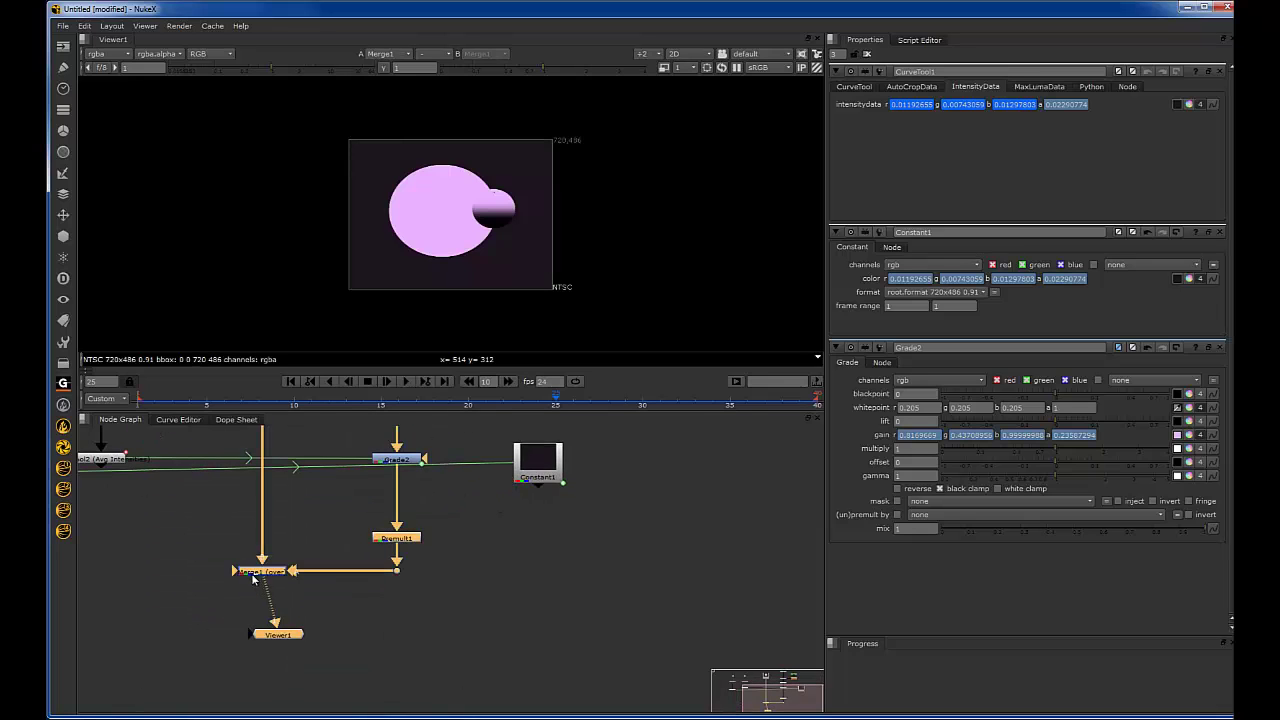
{"action": "left_click_drag", "start_coordinate": [251, 575], "coordinate": [251, 625]}
{"action": "left_click", "coordinate": [521, 483]}
{"action": "scroll", "coordinate": [474, 480], "scroll_direction": "up", "scroll_amount": 2}
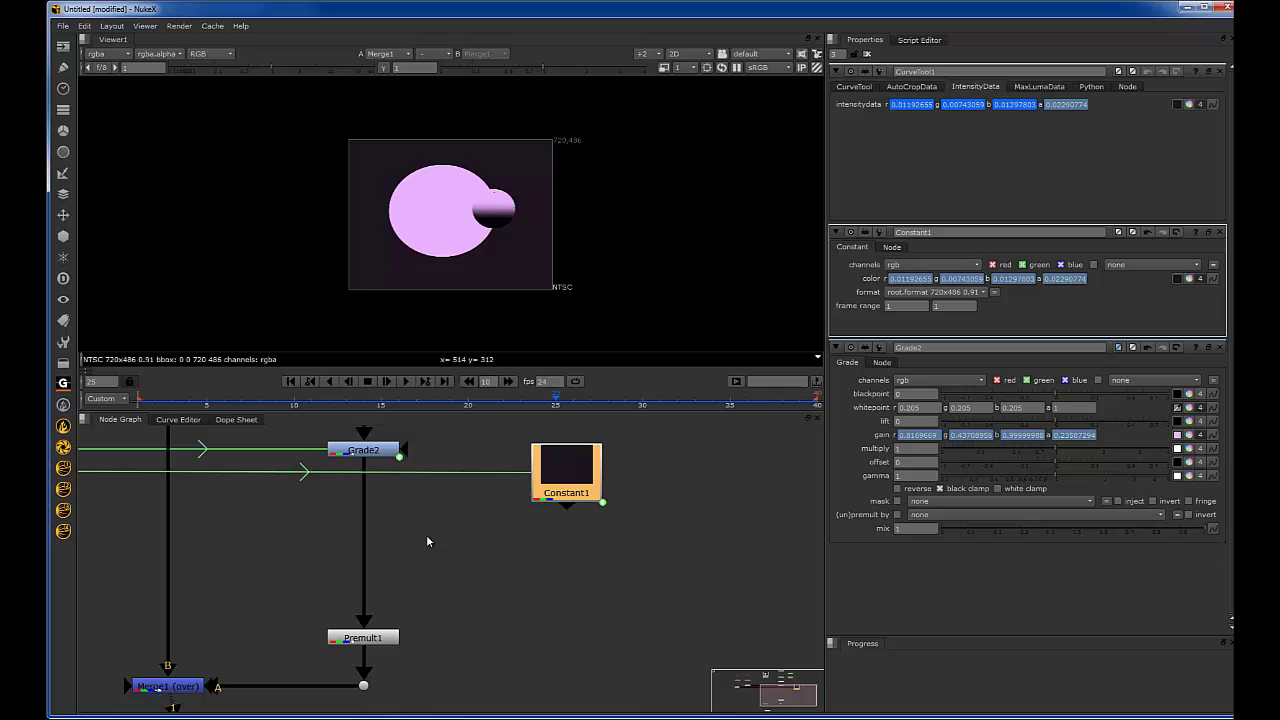
{"action": "key", "text": "m"}
{"action": "left_click_drag", "start_coordinate": [437, 535], "coordinate": [385, 538]}
Step: Set Merge2's operation to hypot and connect its A input to Constant1
{"action": "left_click", "coordinate": [916, 104]}
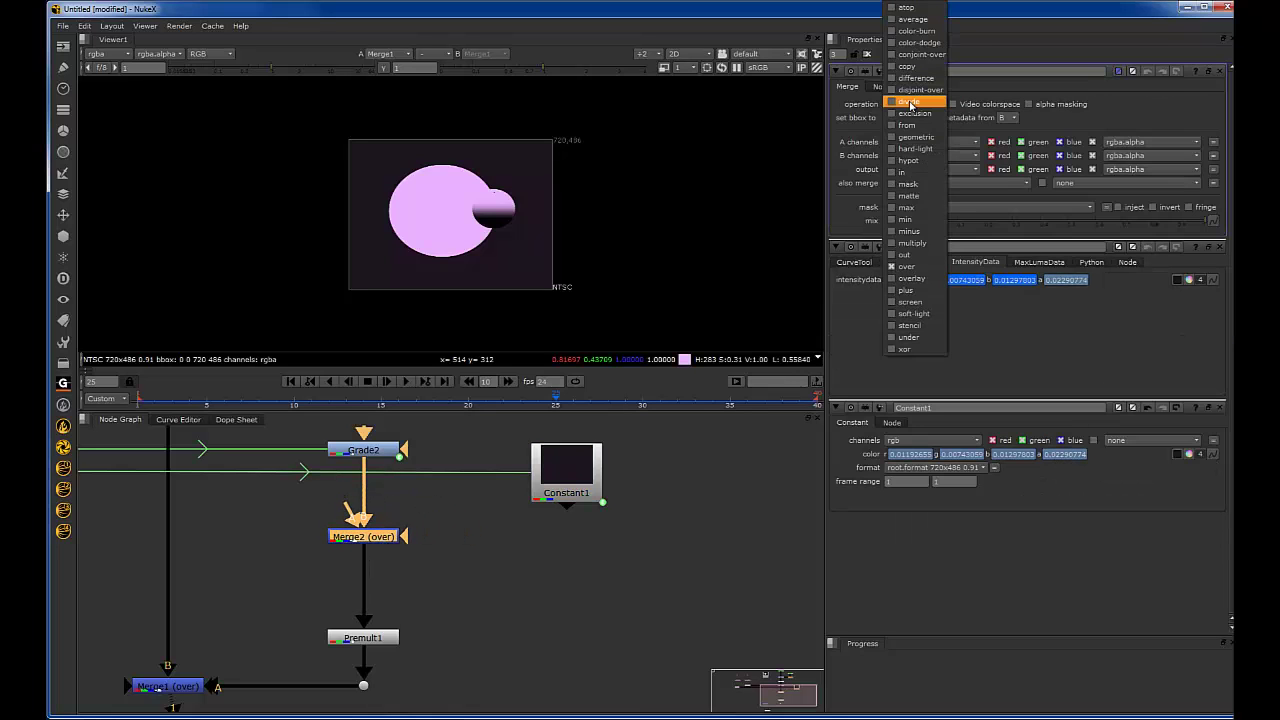
{"action": "left_click", "coordinate": [924, 302]}
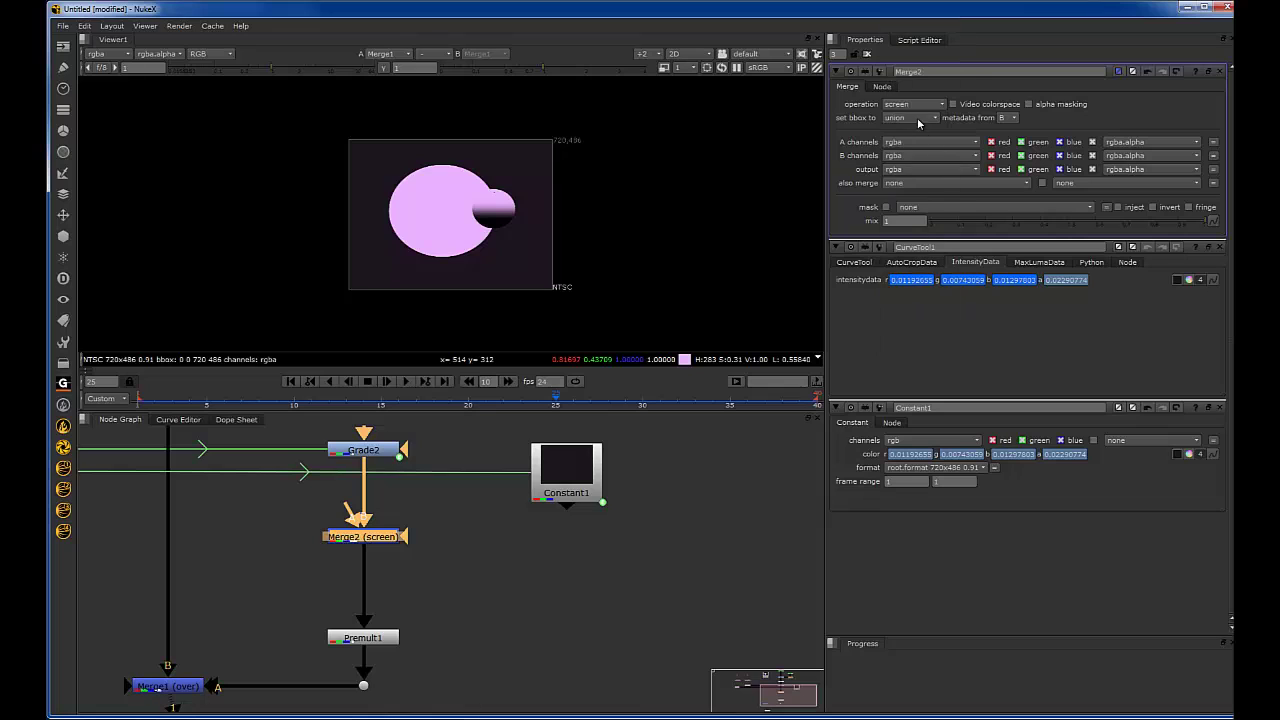
{"action": "left_click", "coordinate": [916, 104]}
{"action": "left_click", "coordinate": [916, 162]}
{"action": "left_click_drag", "start_coordinate": [357, 510], "coordinate": [553, 530]}
Step: View Merge2's output and the Merge1 result, and examine the small circle's dark lower half
{"action": "left_click", "coordinate": [342, 541]}
{"action": "key", "text": "1"}
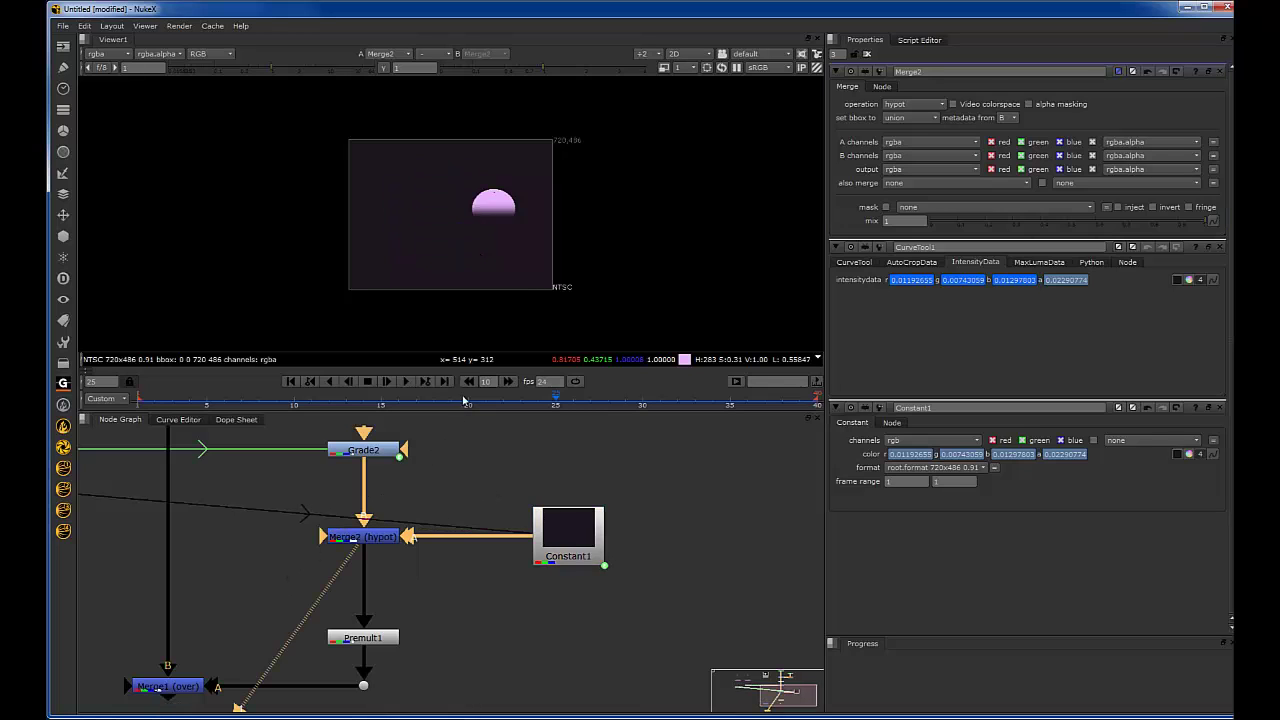
{"action": "scroll", "coordinate": [566, 179], "scroll_direction": "up", "scroll_amount": 3}
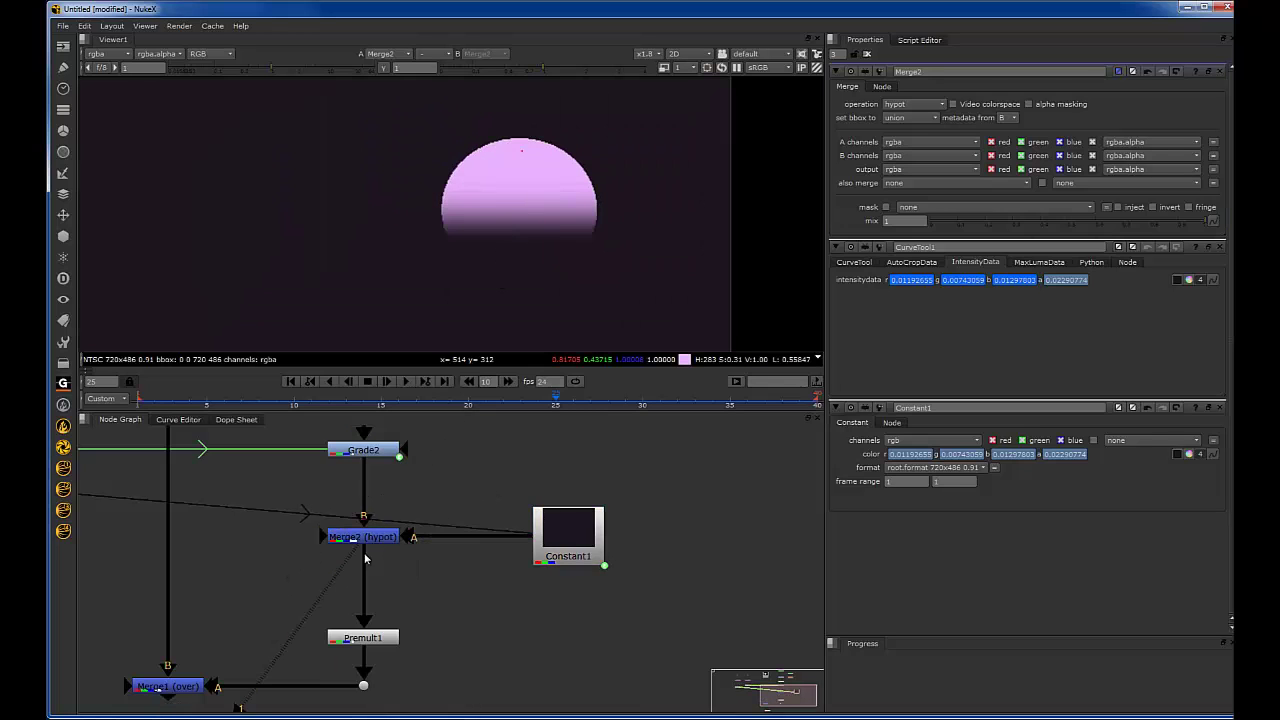
{"action": "left_click_drag", "start_coordinate": [260, 592], "coordinate": [160, 698]}
{"action": "key", "text": "1"}
{"action": "middle_click_drag", "start_coordinate": [588, 260], "coordinate": [559, 240], "text": "alt"}
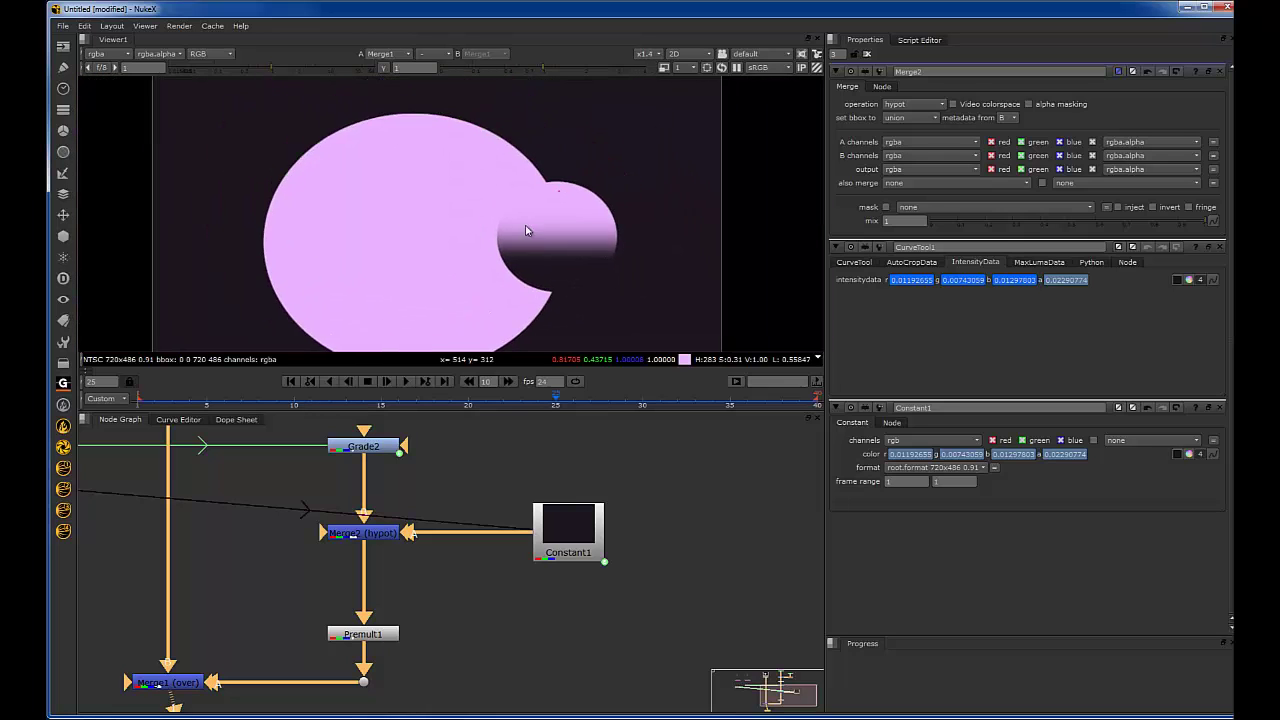
{"action": "scroll", "coordinate": [594, 223], "scroll_direction": "up", "scroll_amount": 3}
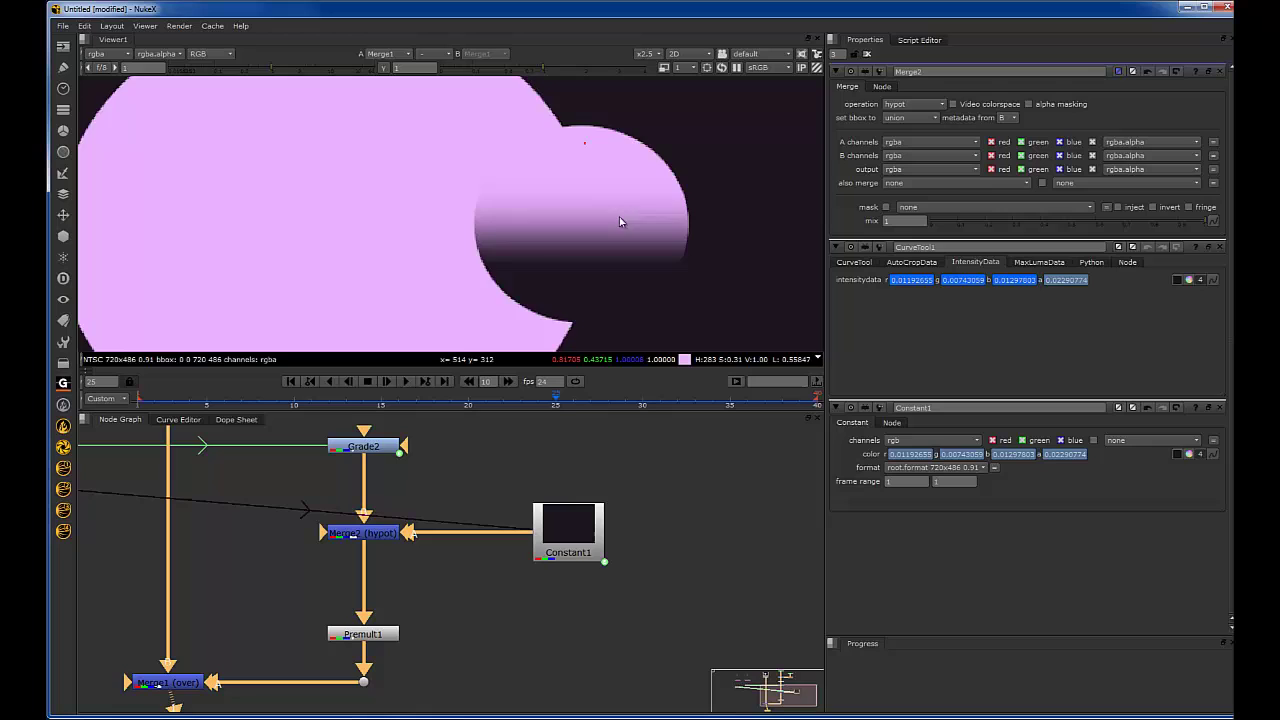
{"action": "scroll", "coordinate": [612, 230], "scroll_direction": "up", "scroll_amount": 2}
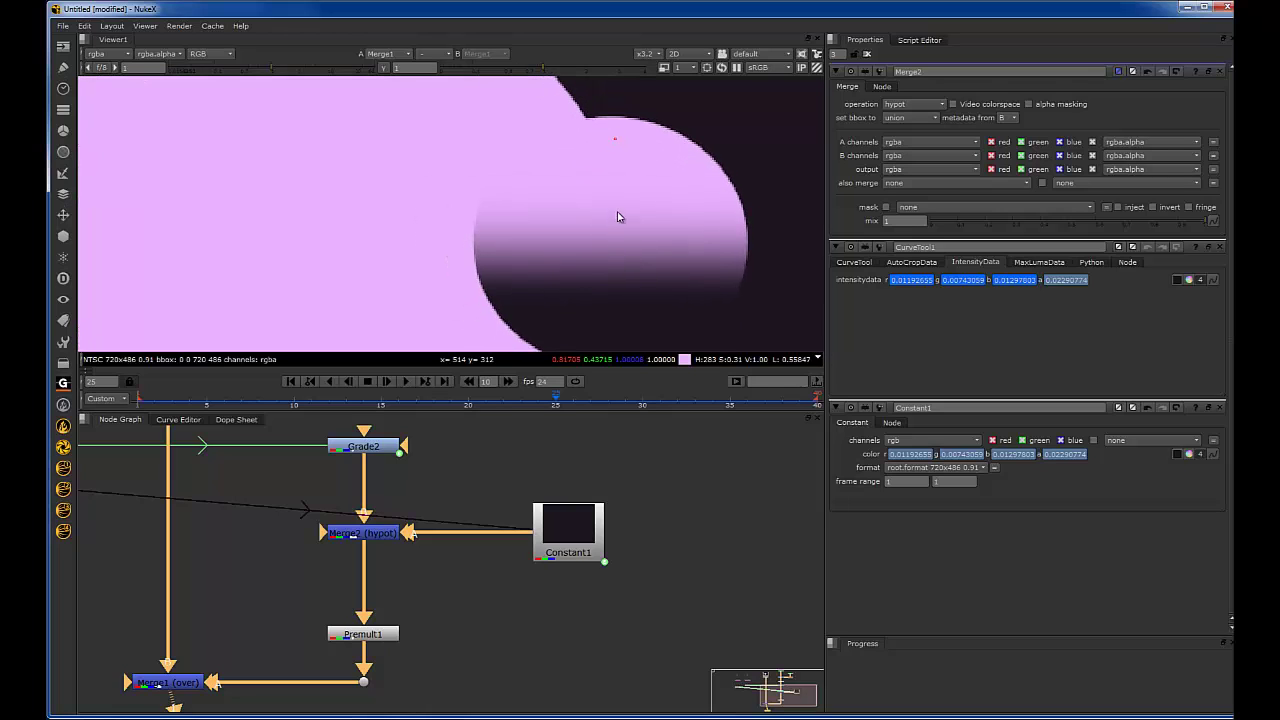
{"action": "scroll", "coordinate": [617, 216], "scroll_direction": "up", "scroll_amount": 1}
Step: Try the screen operation on Merge2 and inspect the small circle's fading edge up close
{"action": "left_click", "coordinate": [935, 106]}
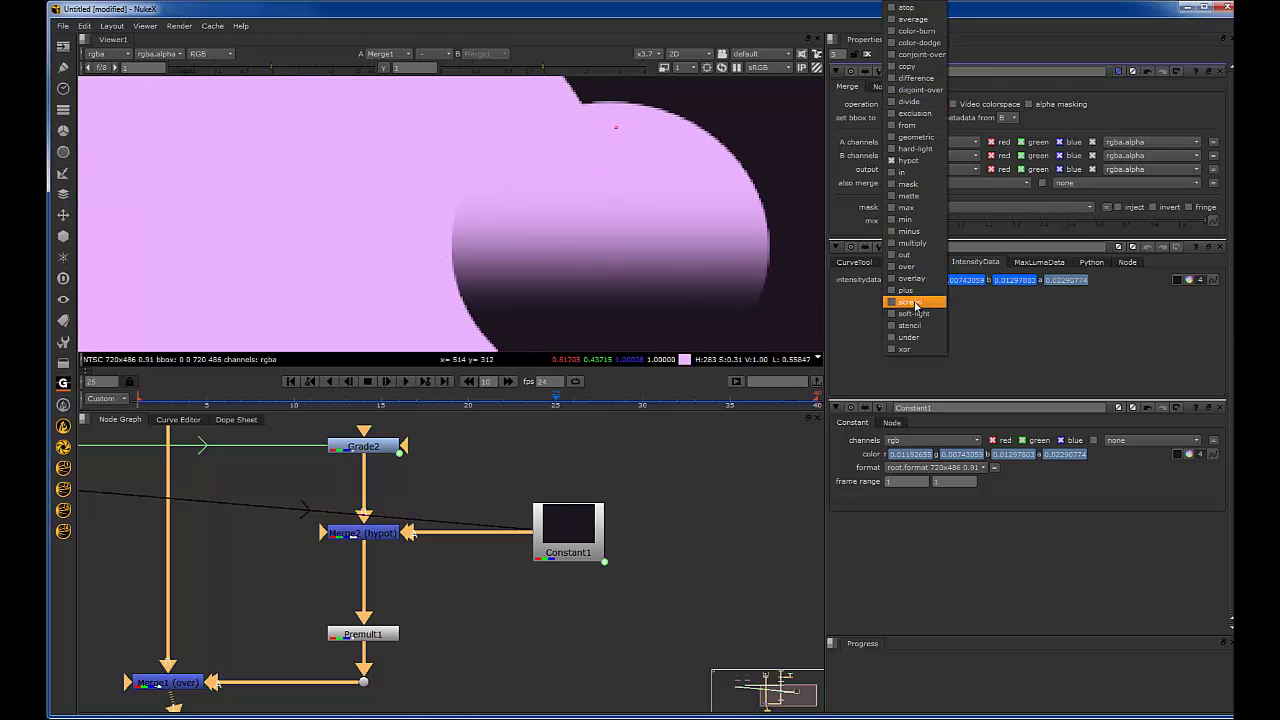
{"action": "left_click", "coordinate": [910, 301]}
{"action": "scroll", "coordinate": [702, 267], "scroll_direction": "up", "scroll_amount": 1}
{"action": "scroll", "coordinate": [690, 265], "scroll_direction": "up", "scroll_amount": 8}
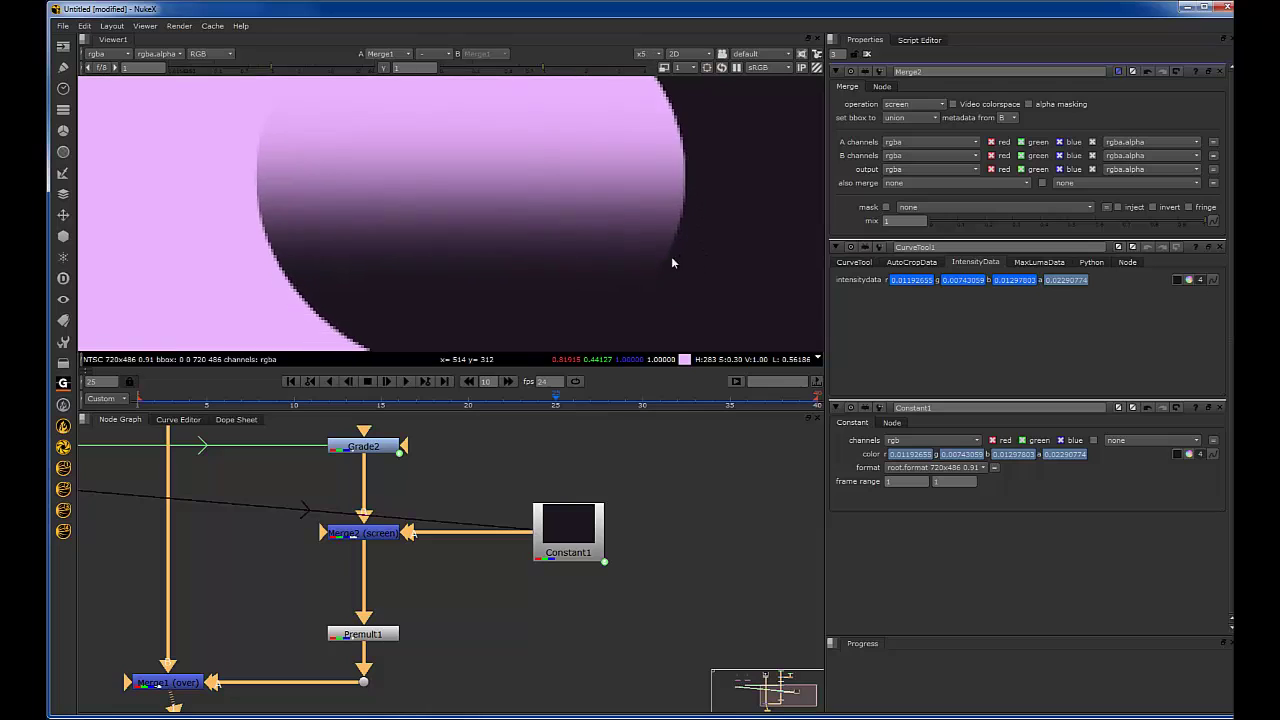
{"action": "scroll", "coordinate": [650, 245], "scroll_direction": "down", "scroll_amount": 5}
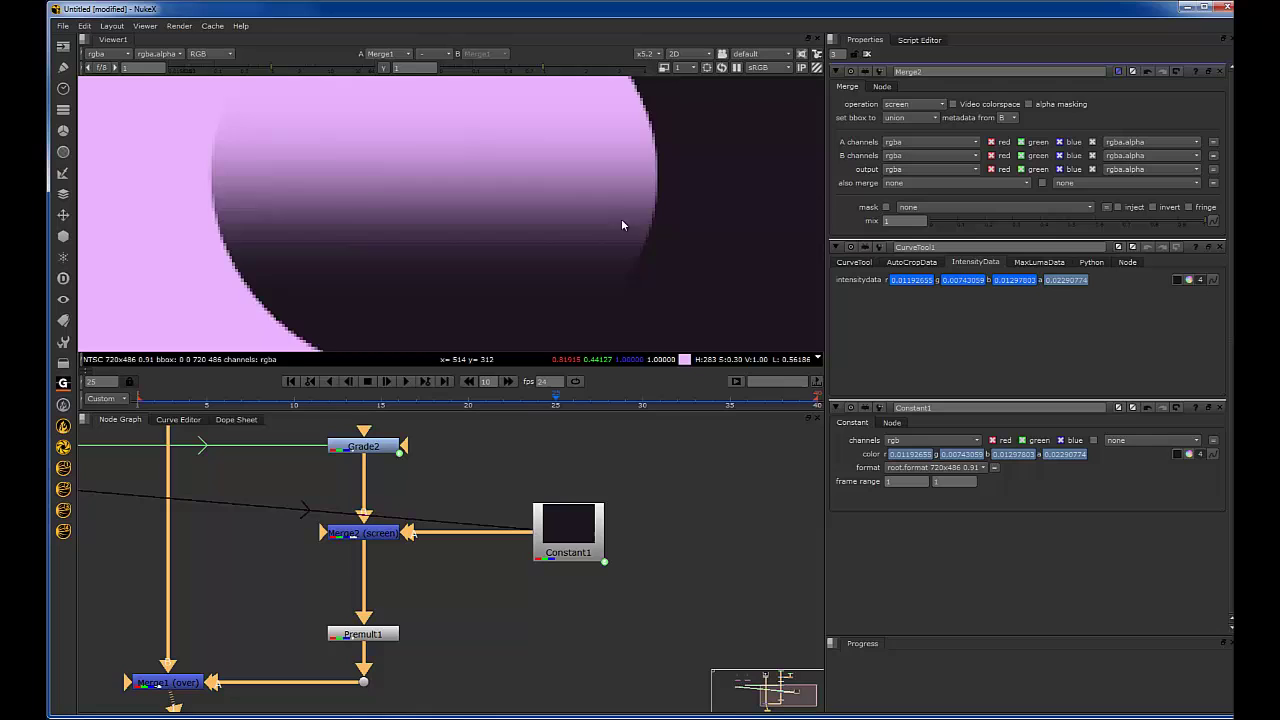
{"action": "middle_click_drag", "start_coordinate": [640, 198], "coordinate": [630, 218]}
{"action": "scroll", "coordinate": [629, 226], "scroll_direction": "down", "scroll_amount": 2}
{"action": "scroll", "coordinate": [625, 250], "scroll_direction": "up", "scroll_amount": 1}
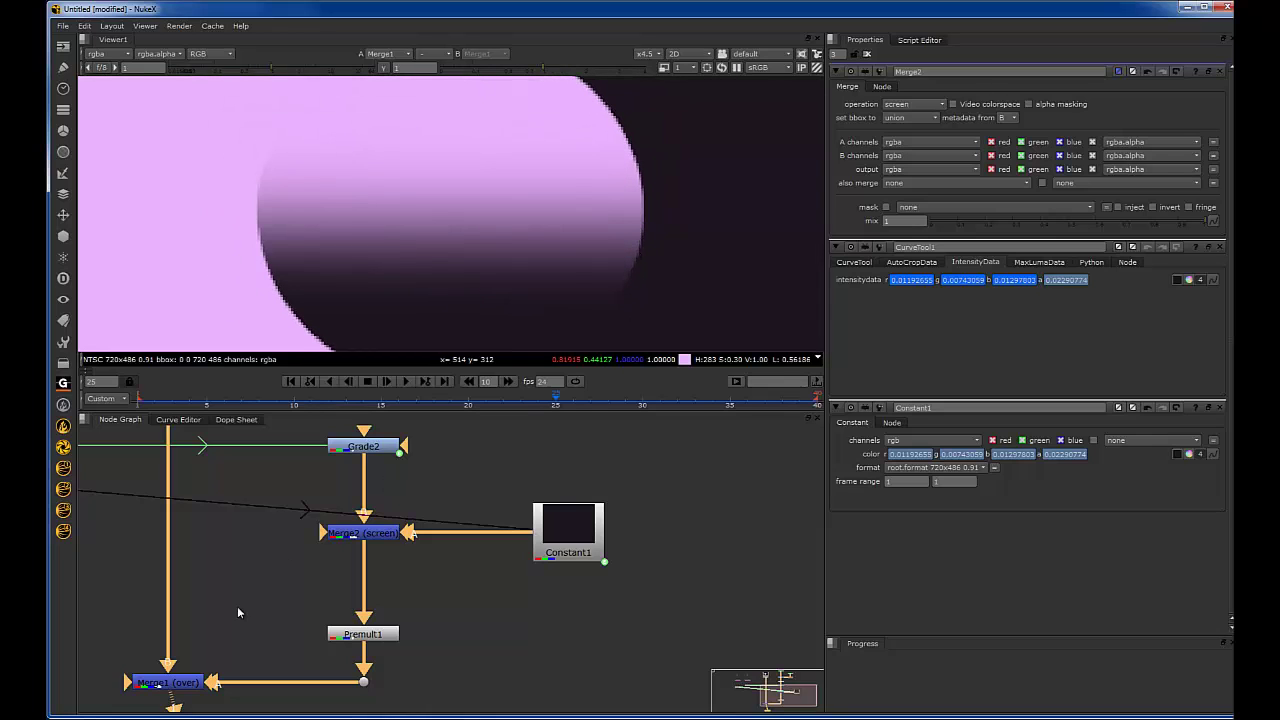
Step: Toggle Merge2 off and on, and scrub the early frames to judge the screen blend against the plate
{"action": "middle_click_drag", "start_coordinate": [237, 612], "coordinate": [280, 586]}
{"action": "left_click_drag", "start_coordinate": [280, 586], "coordinate": [145, 690]}
{"action": "left_click", "coordinate": [403, 502]}
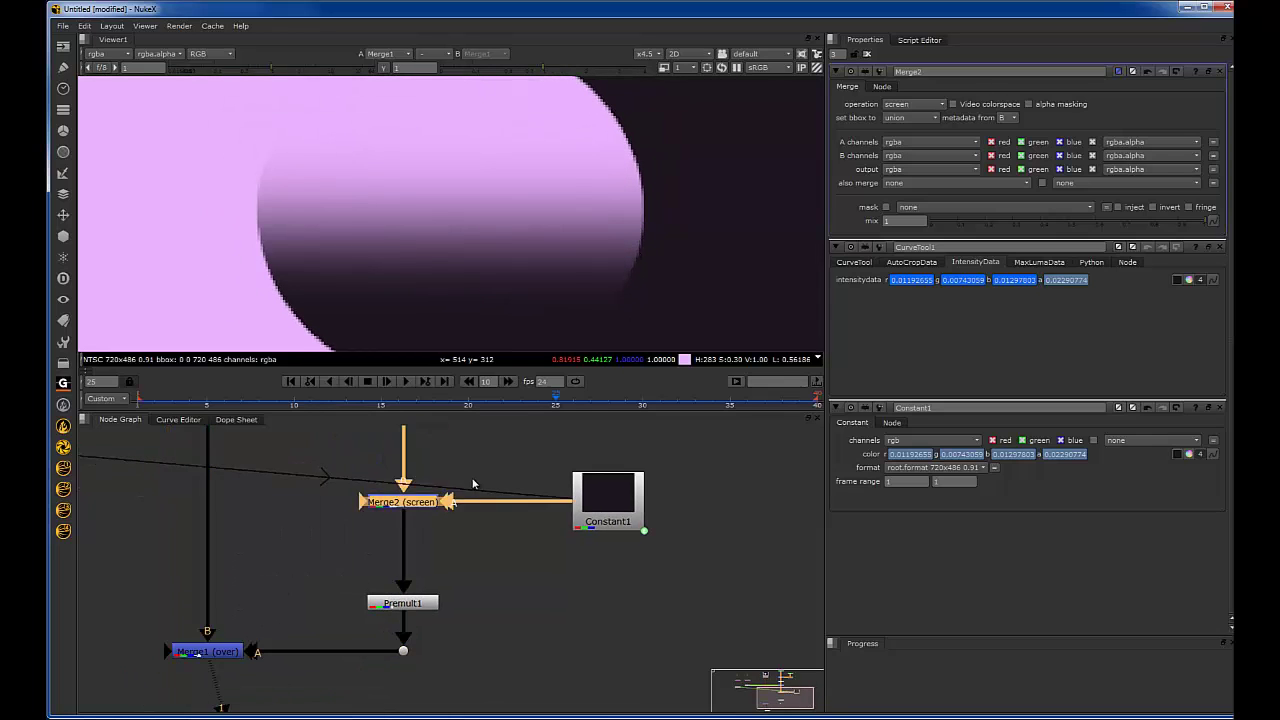
{"action": "key", "text": "d"}
{"action": "key", "text": "d"}
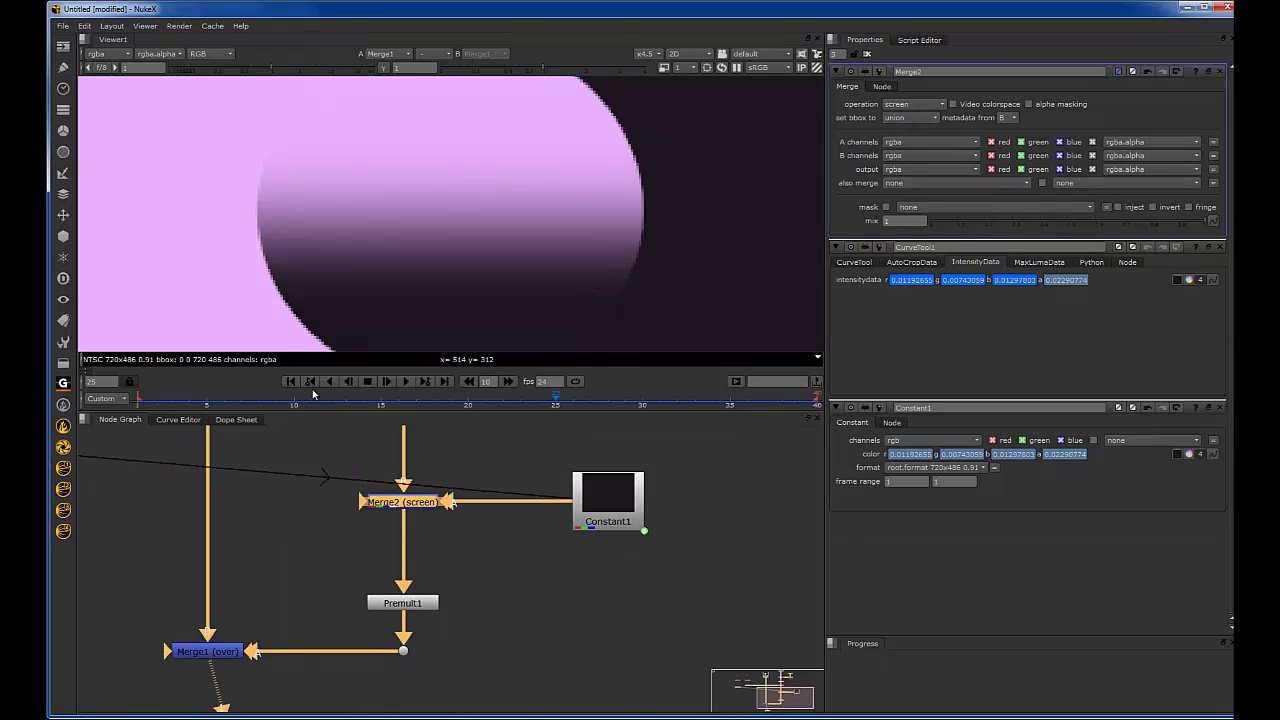
{"action": "left_click_drag", "start_coordinate": [313, 396], "coordinate": [362, 398]}
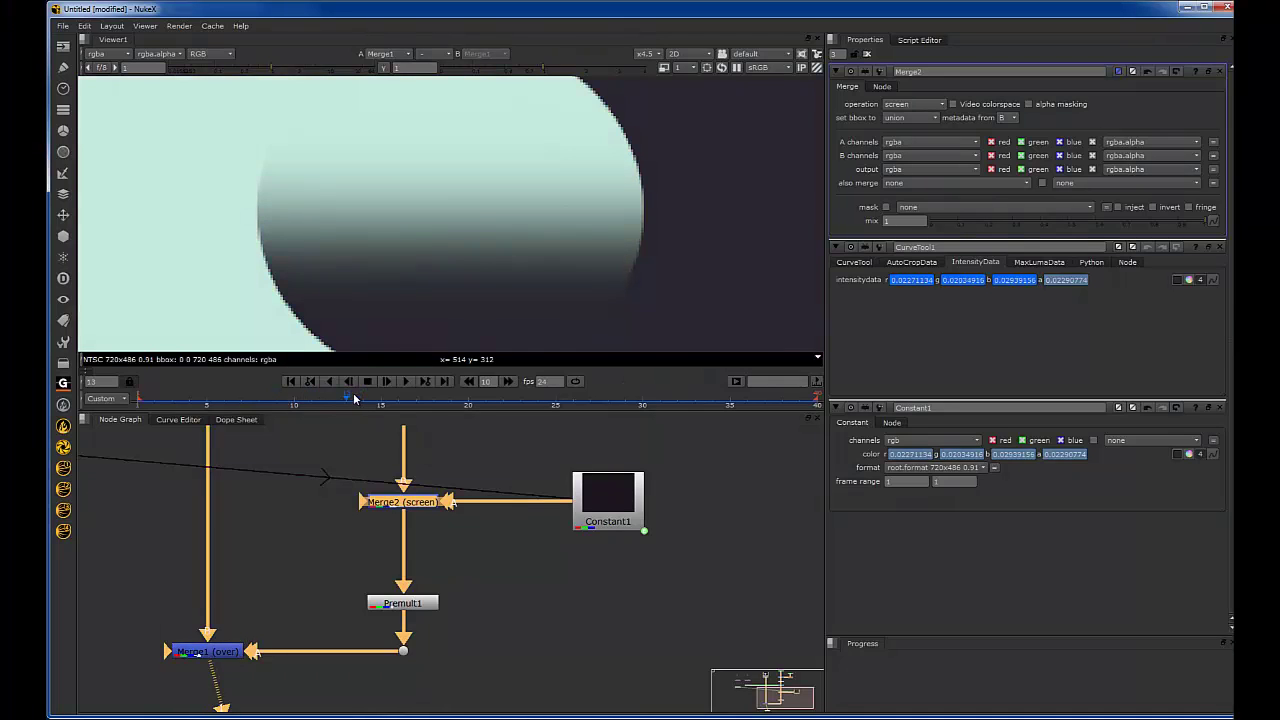
{"action": "left_click_drag", "start_coordinate": [209, 411], "coordinate": [330, 400]}
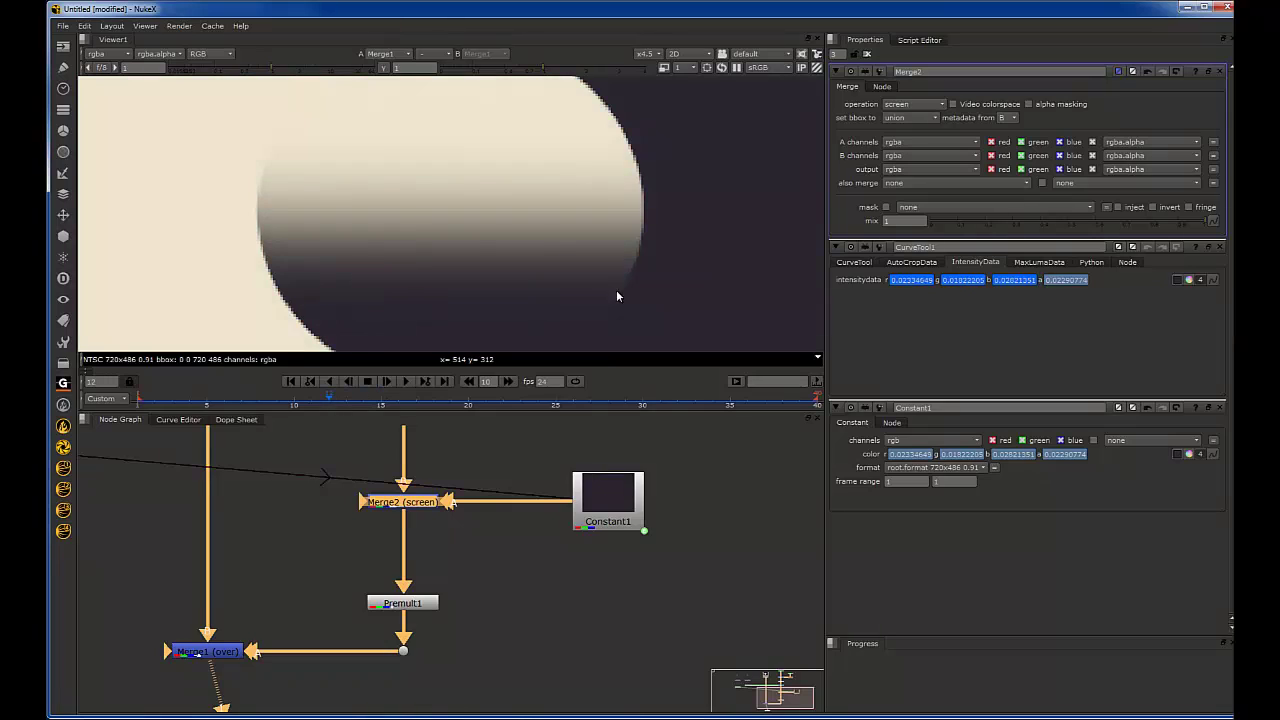
Step: Compare Merge2's hypot and screen operations at frame 12 along the small circle's lower edge
{"action": "scroll", "coordinate": [616, 289], "scroll_direction": "up", "scroll_amount": 3}
{"action": "left_click", "coordinate": [922, 106]}
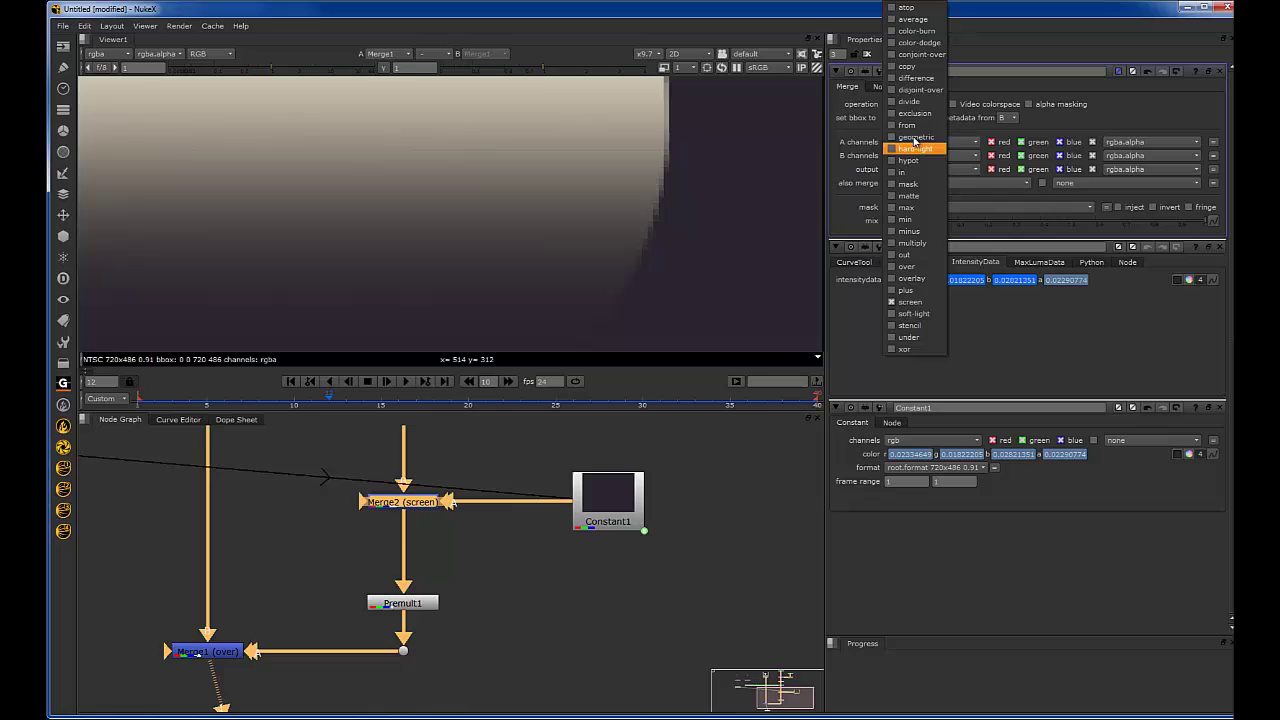
{"action": "left_click", "coordinate": [912, 160]}
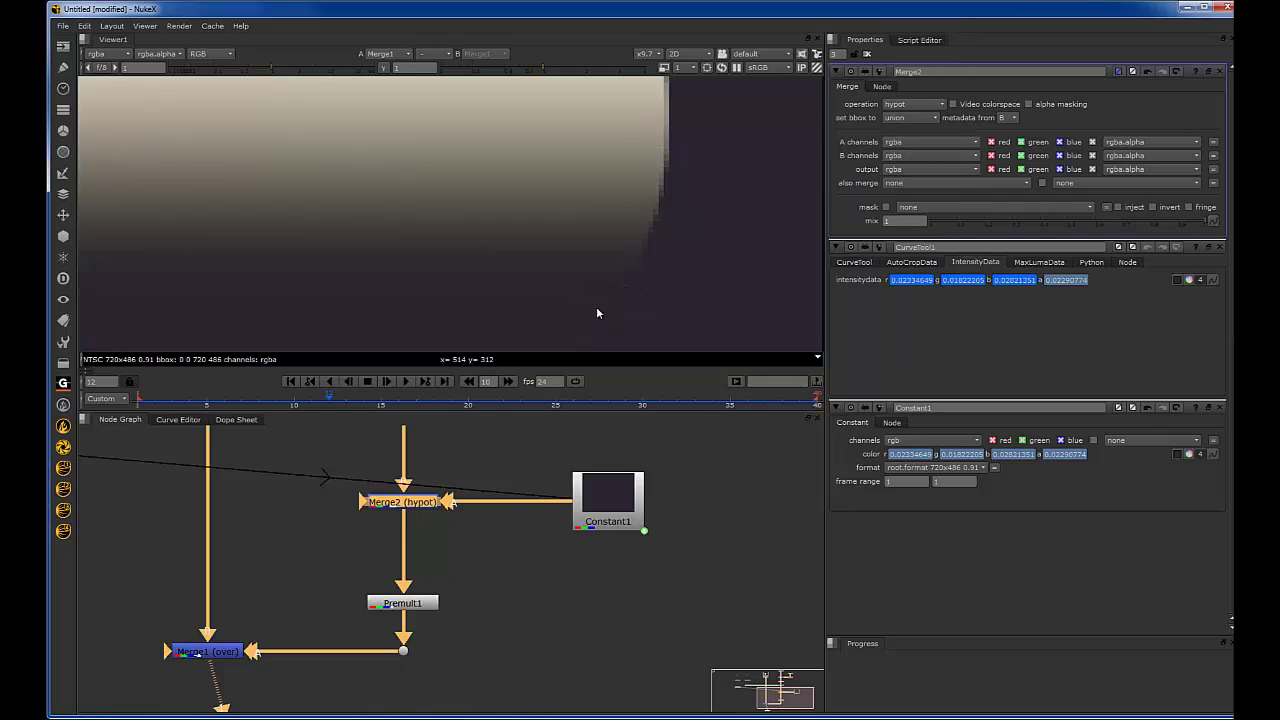
{"action": "left_click", "coordinate": [931, 106]}
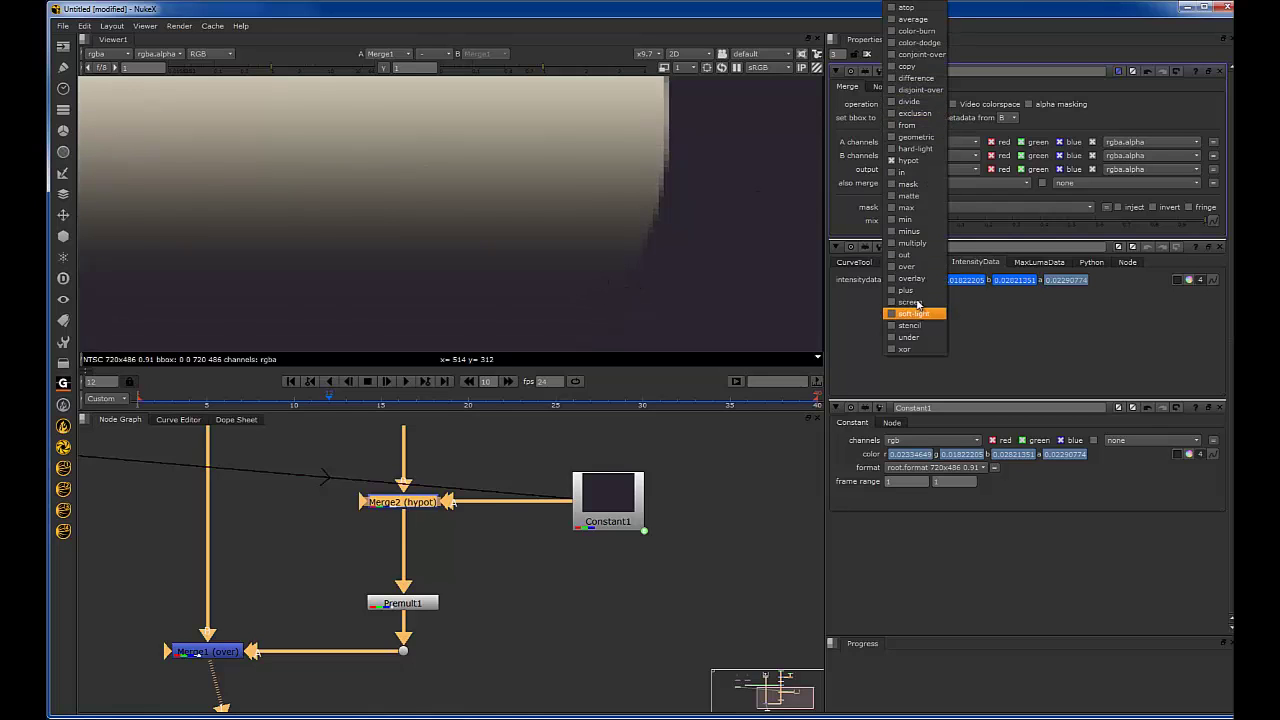
{"action": "left_click", "coordinate": [910, 302]}
{"action": "scroll", "coordinate": [673, 296], "scroll_direction": "down", "scroll_amount": 4}
{"action": "middle_click_drag", "start_coordinate": [672, 296], "coordinate": [695, 312]}
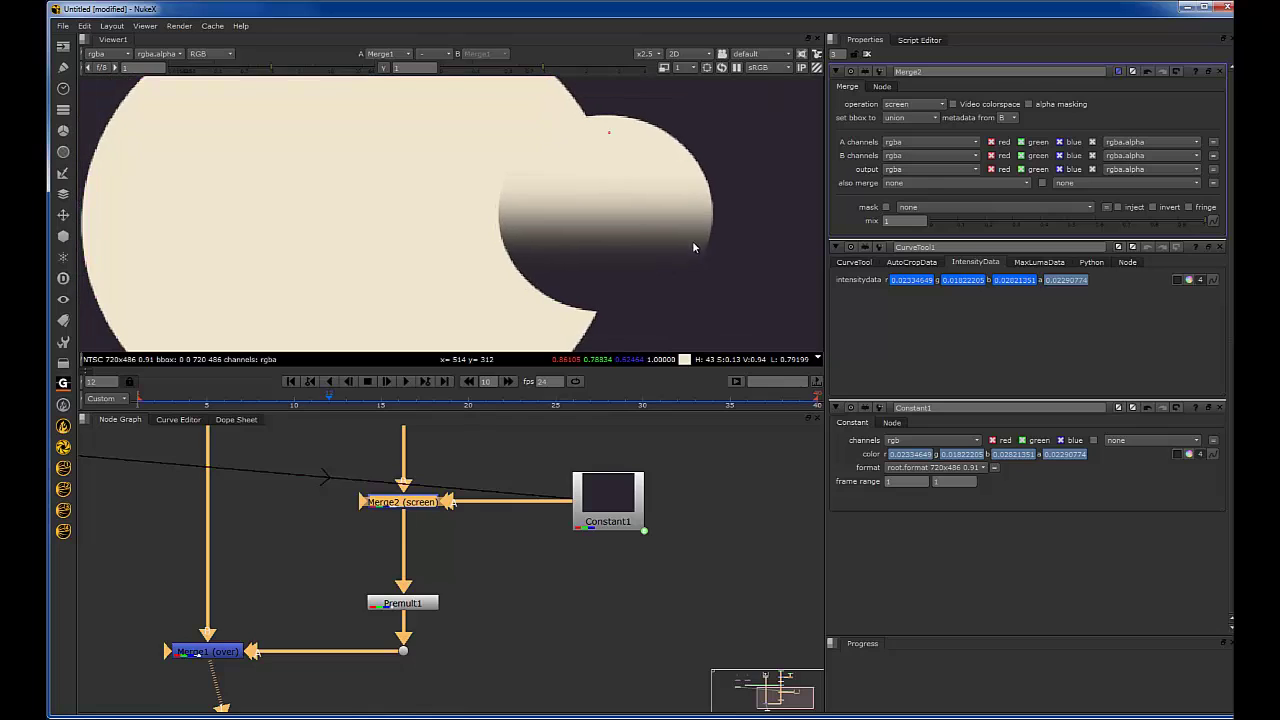
Step: Set Merge2's operation to hypot and scrub the timeline to check the small circle against the changing plate
{"action": "left_click", "coordinate": [941, 105]}
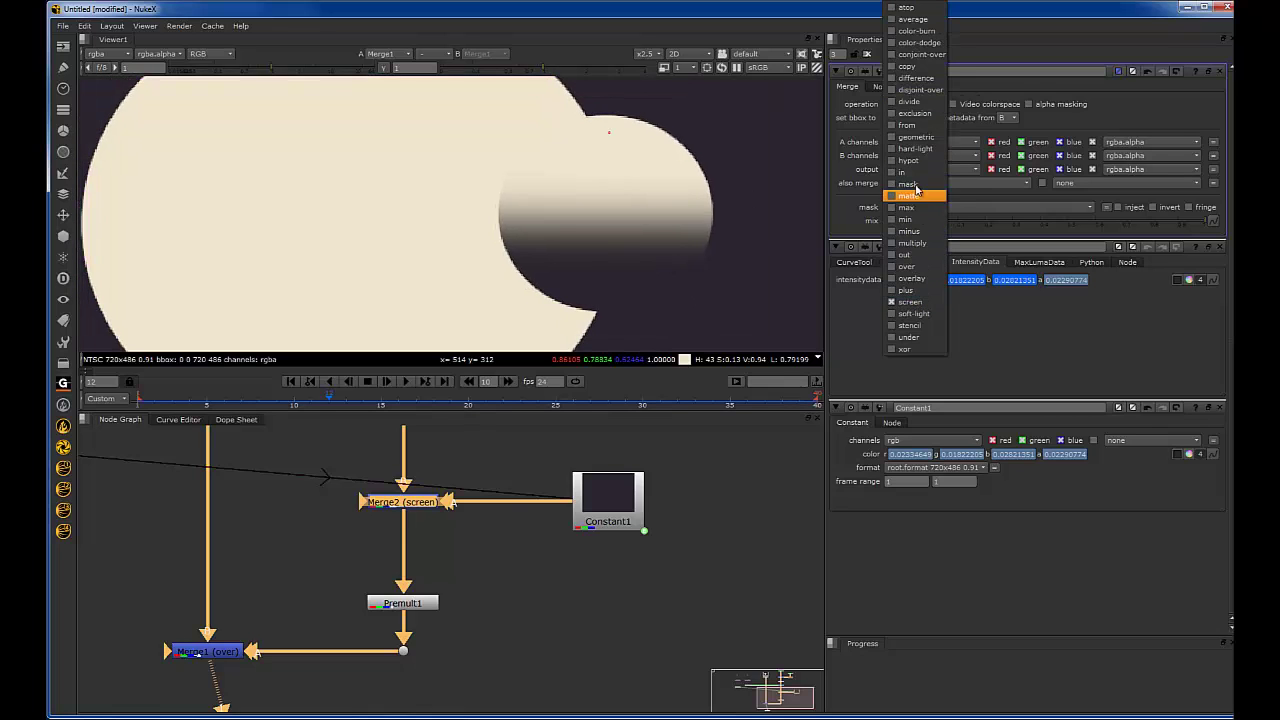
{"action": "left_click", "coordinate": [908, 160]}
{"action": "scroll", "coordinate": [675, 264], "scroll_direction": "down", "scroll_amount": 1}
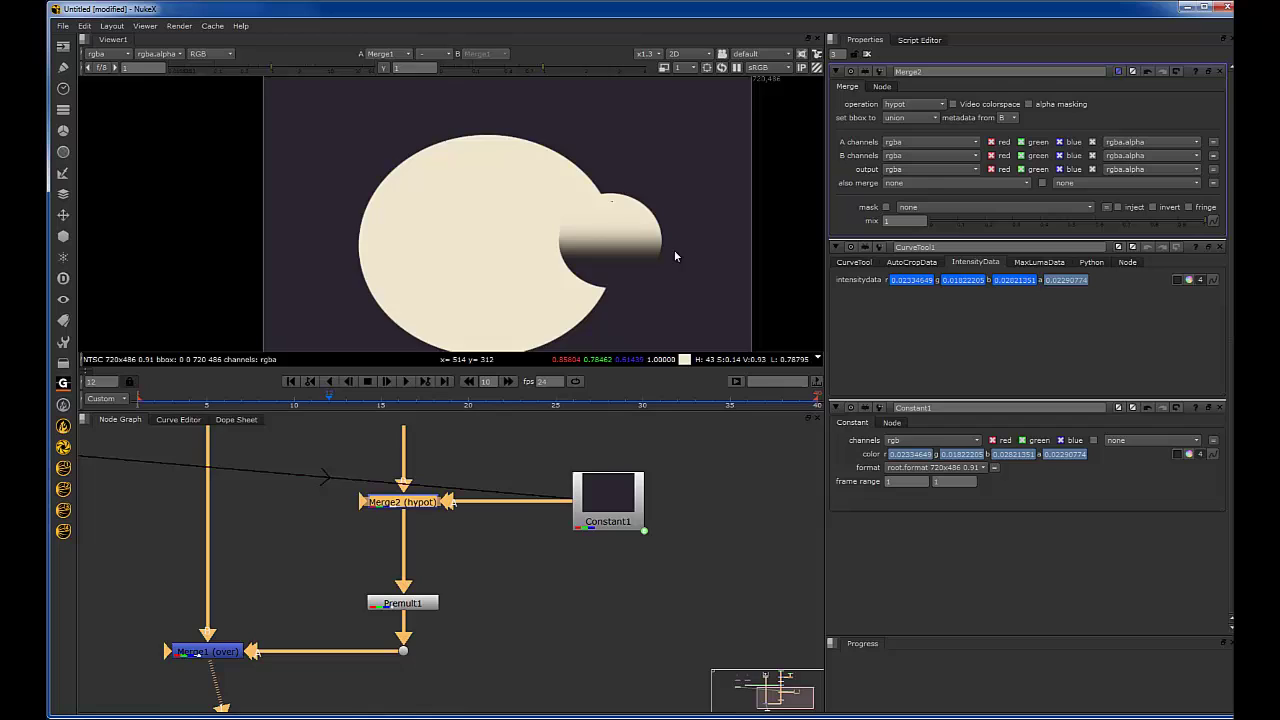
{"action": "scroll", "coordinate": [674, 256], "scroll_direction": "up", "scroll_amount": 1}
{"action": "left_click_drag", "start_coordinate": [471, 405], "coordinate": [507, 396]}
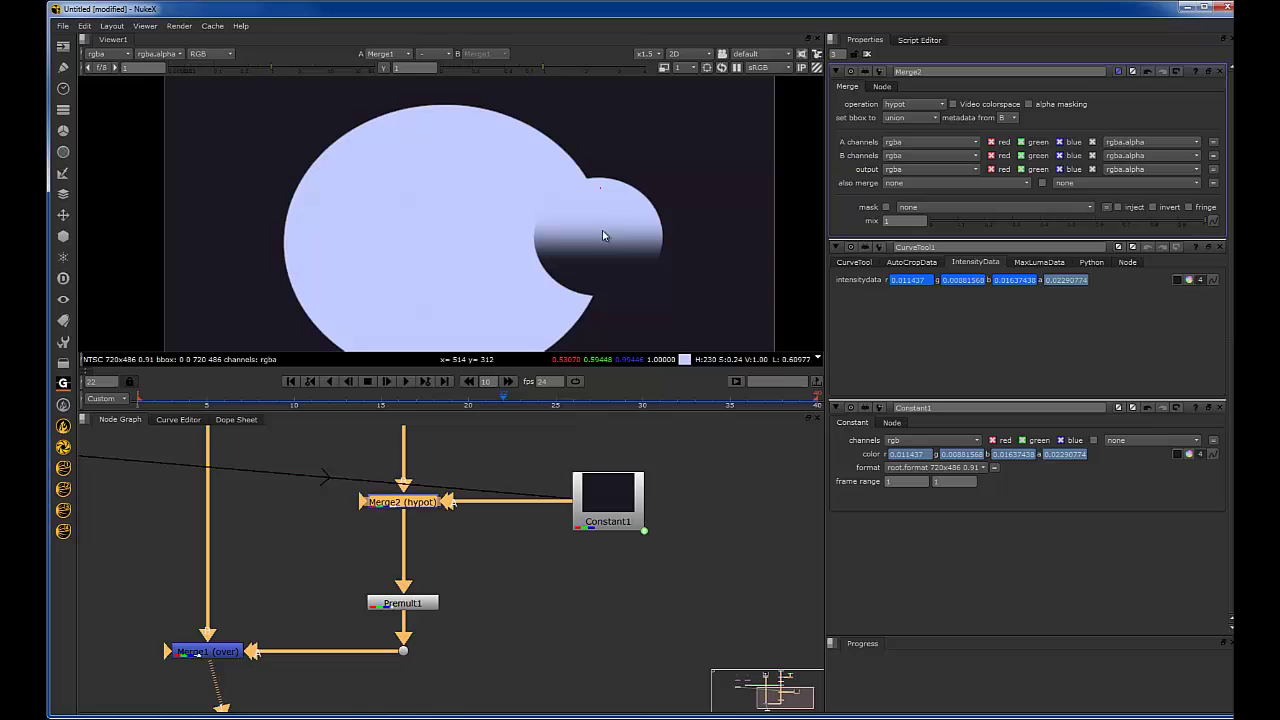
{"action": "left_click_drag", "start_coordinate": [602, 398], "coordinate": [421, 415]}
Step: Select the grading branch nodes down to Premult1 and toggle them off and on to compare the circle before and after matching
{"action": "scroll", "coordinate": [389, 509], "scroll_direction": "down", "scroll_amount": 3}
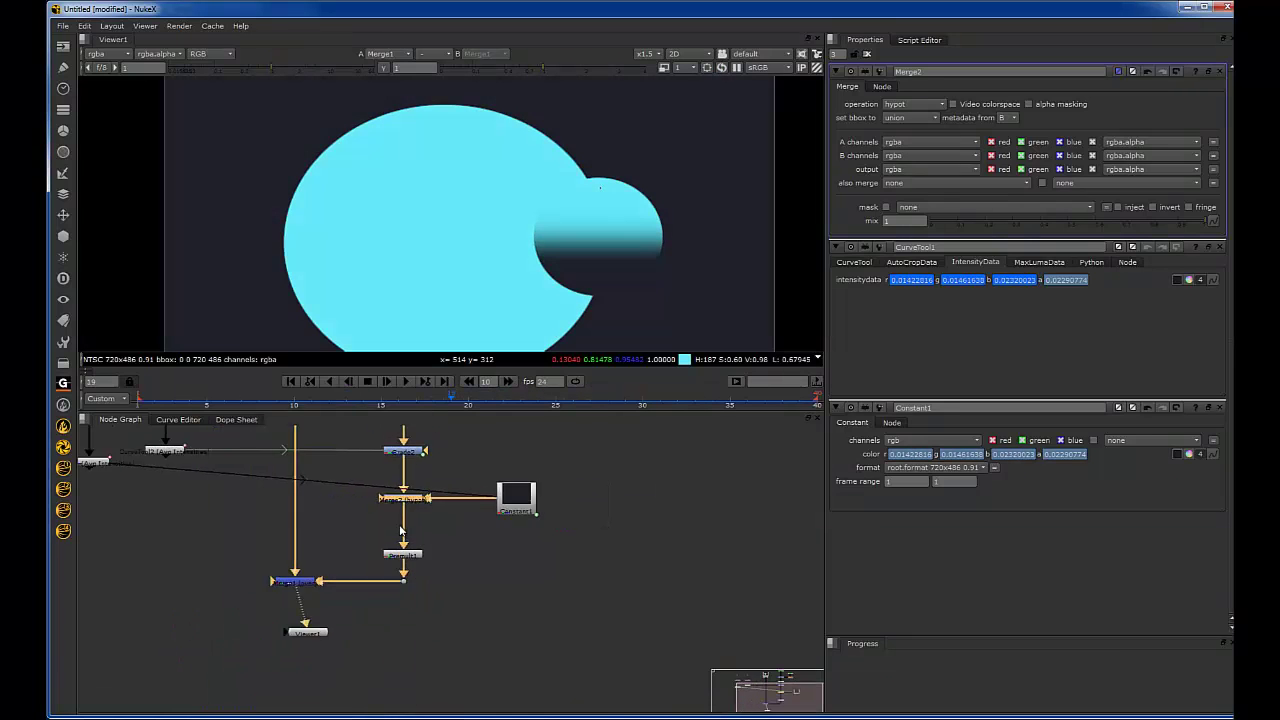
{"action": "middle_click_drag", "start_coordinate": [428, 515], "coordinate": [489, 622]}
{"action": "left_click", "coordinate": [457, 562]}
{"action": "left_click_drag", "start_coordinate": [452, 527], "coordinate": [412, 468]}
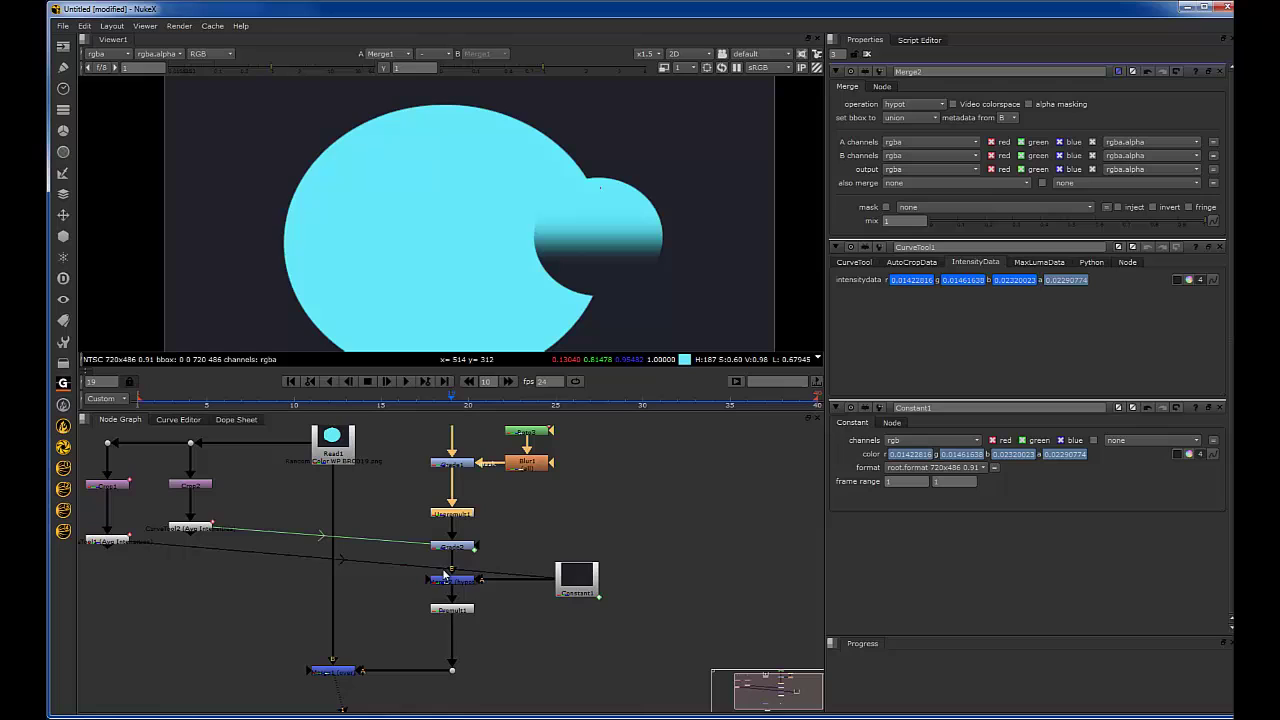
{"action": "left_click_drag", "start_coordinate": [507, 489], "coordinate": [409, 529]}
{"action": "left_click_drag", "start_coordinate": [494, 582], "coordinate": [404, 618], "text": "shift"}
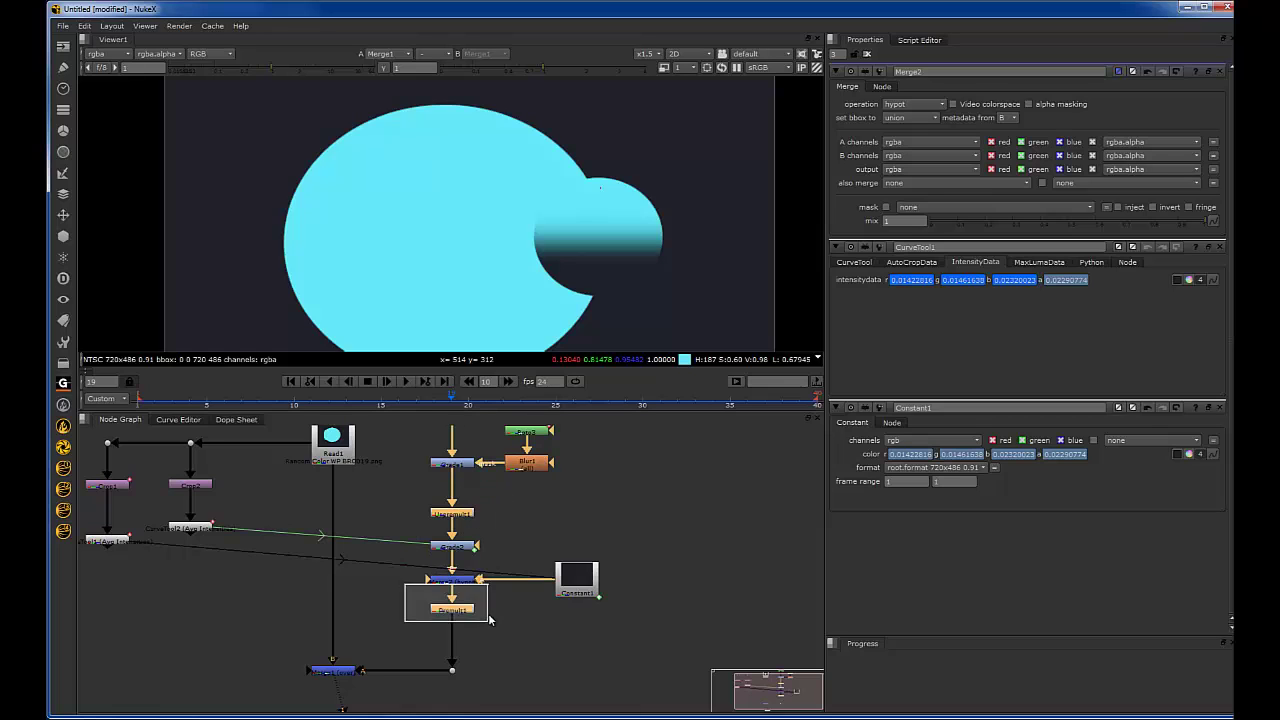
{"action": "key", "text": "d"}
{"action": "key", "text": "d"}
{"action": "key", "text": "d"}
{"action": "key", "text": "d"}
{"action": "key", "text": "d"}
{"action": "key", "text": "d"}
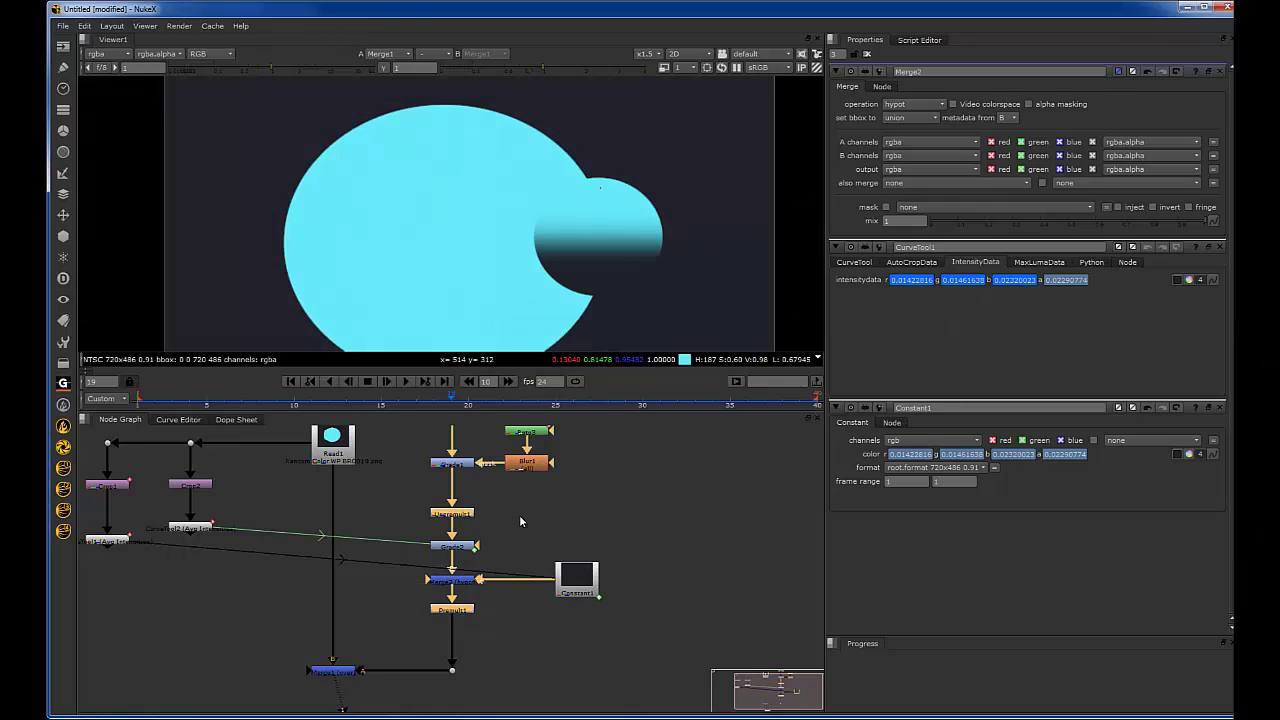
Step: View the premultiplied circle alone, return the viewer to Merge1 and play the animation from the first frame
{"action": "scroll", "coordinate": [490, 510], "scroll_direction": "down", "scroll_amount": 3}
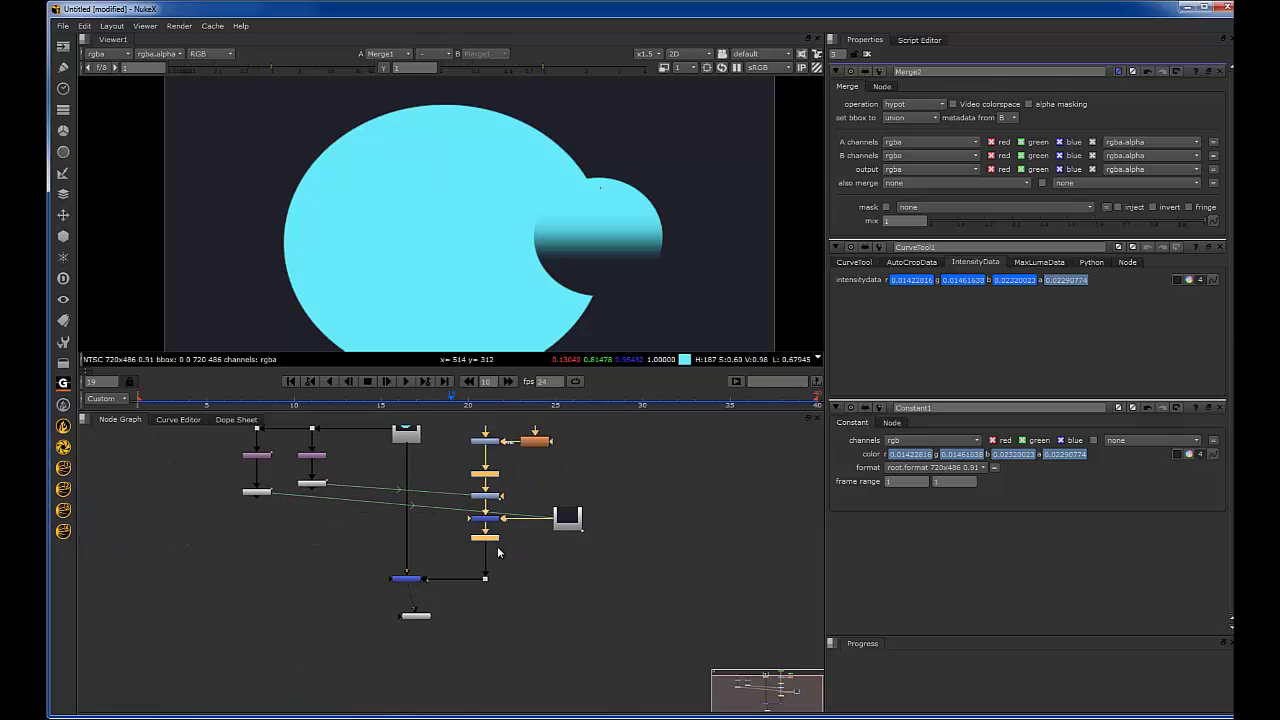
{"action": "key", "text": "1"}
{"action": "left_click_drag", "start_coordinate": [440, 545], "coordinate": [405, 578]}
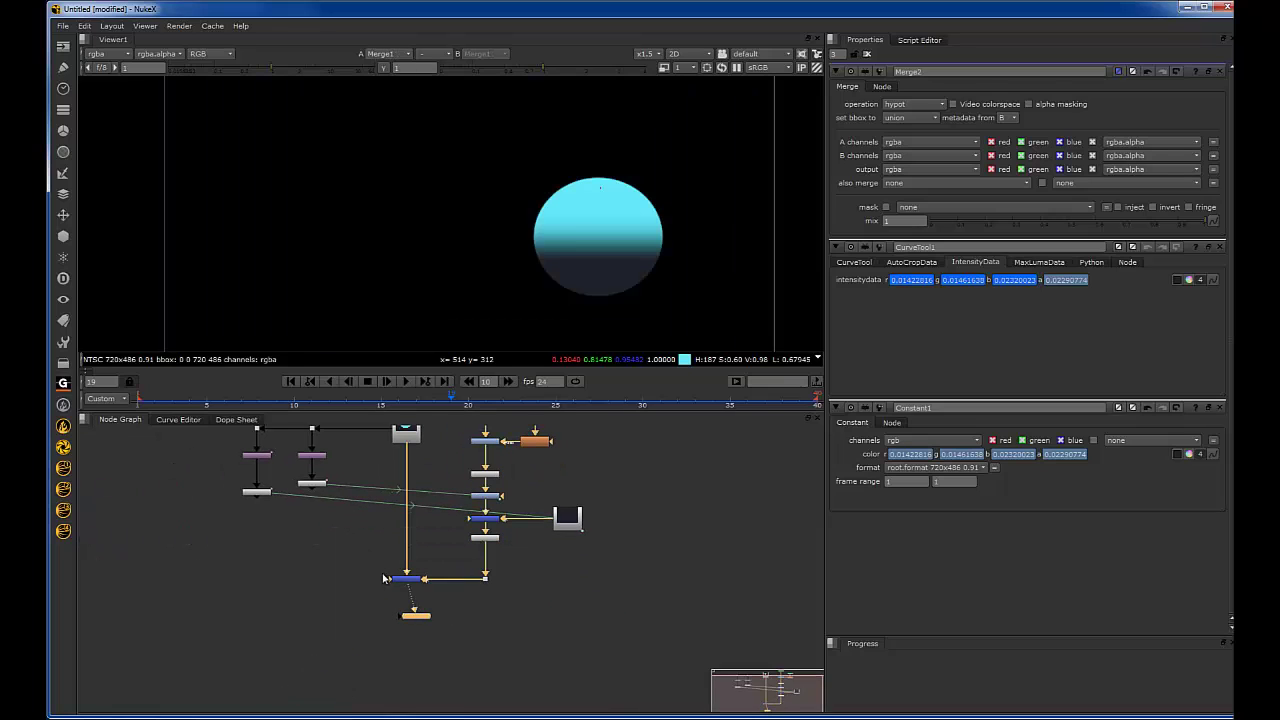
{"action": "left_click", "coordinate": [289, 382]}
{"action": "left_click", "coordinate": [405, 382]}
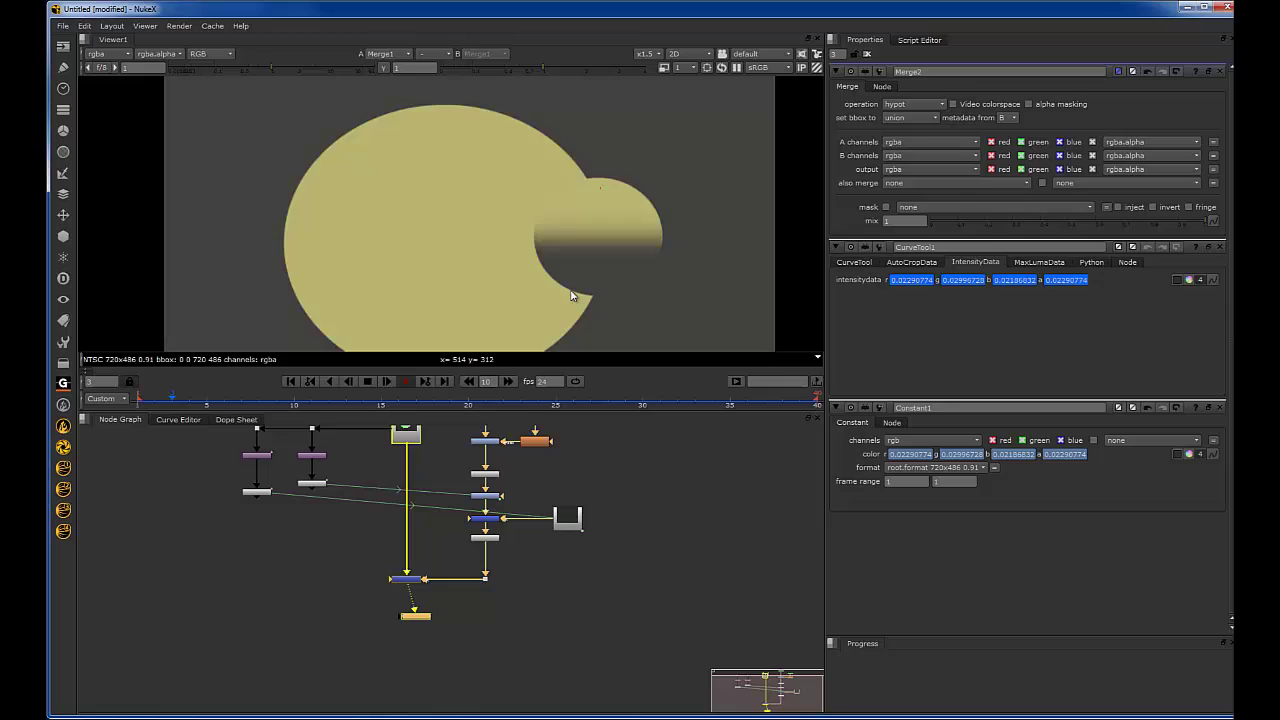
Step: Play and scrub the animation to check that the small circle follows the plate's changing colours and blacks
{"action": "key", "text": "f"}
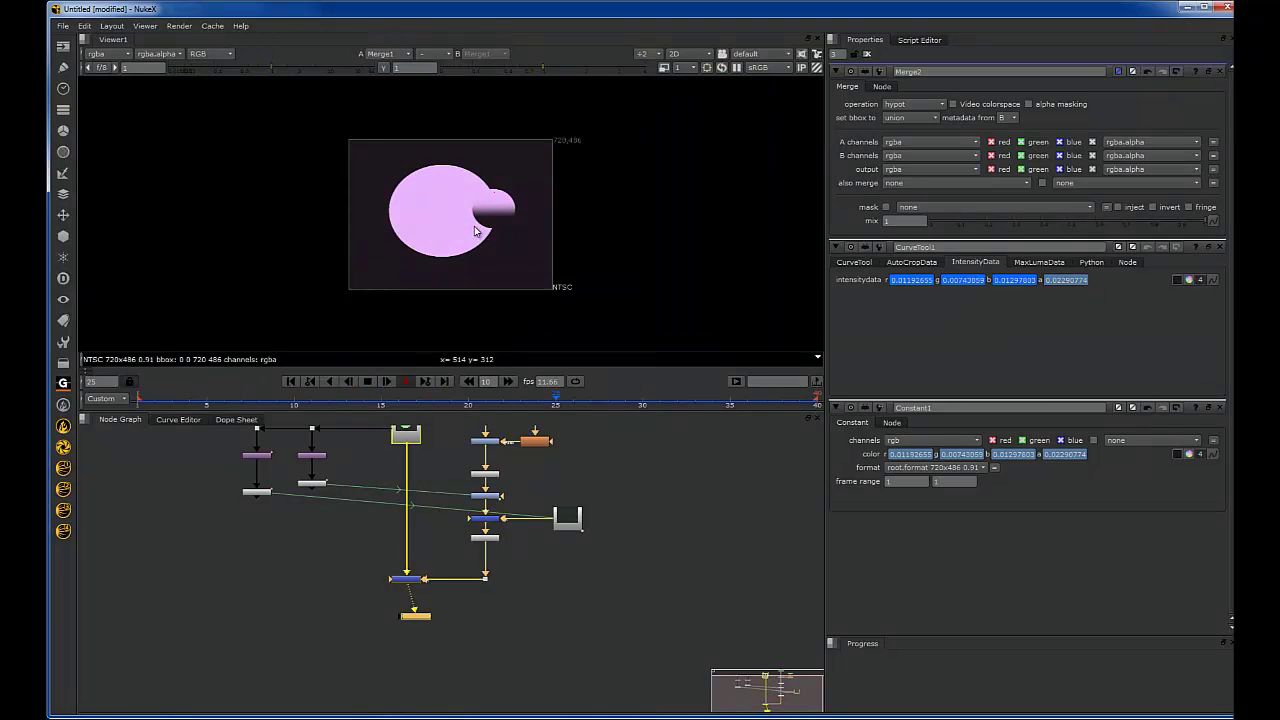
{"action": "scroll", "coordinate": [486, 234], "scroll_direction": "up", "scroll_amount": 4}
{"action": "middle_click_drag", "start_coordinate": [510, 217], "coordinate": [548, 244]}
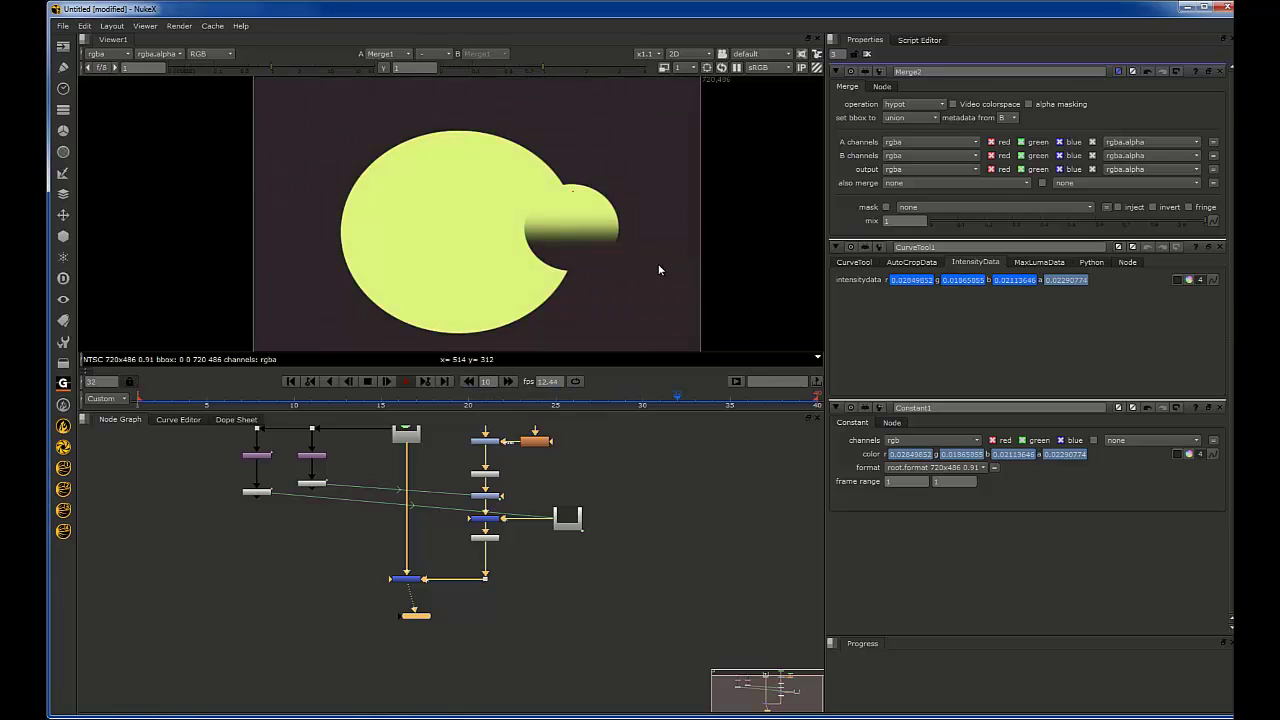
{"action": "scroll", "coordinate": [460, 523], "scroll_direction": "up", "scroll_amount": 1}
{"action": "middle_click_drag", "start_coordinate": [444, 497], "coordinate": [444, 548]}
{"action": "left_click_drag", "start_coordinate": [489, 455], "coordinate": [489, 467]}
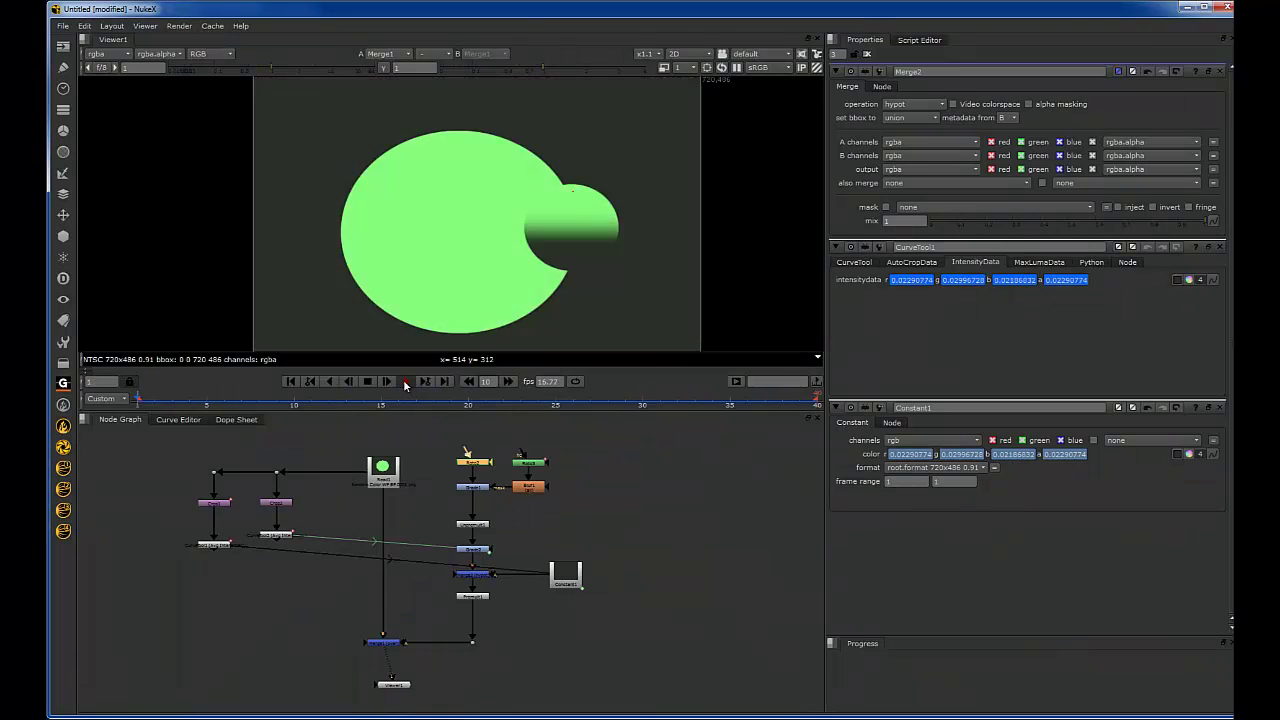
{"action": "left_click", "coordinate": [406, 382]}
{"action": "left_click_drag", "start_coordinate": [334, 396], "coordinate": [146, 401]}
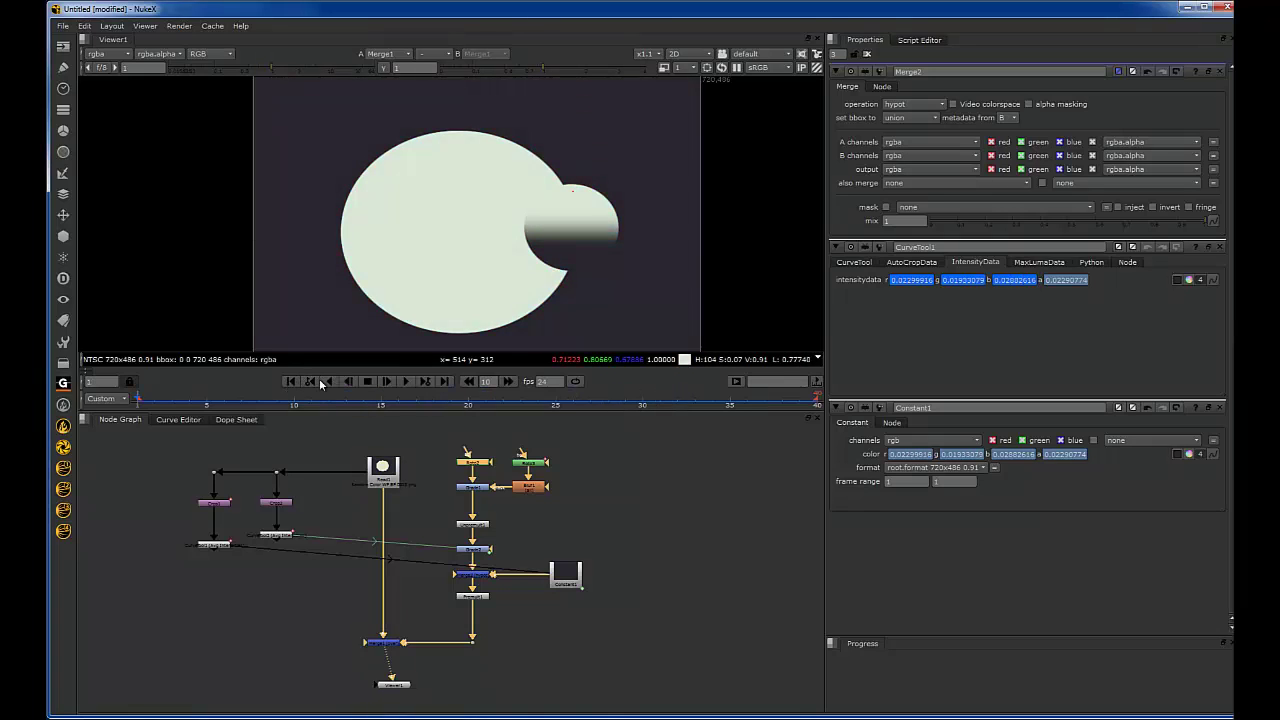
{"action": "left_click_drag", "start_coordinate": [432, 393], "coordinate": [558, 402]}
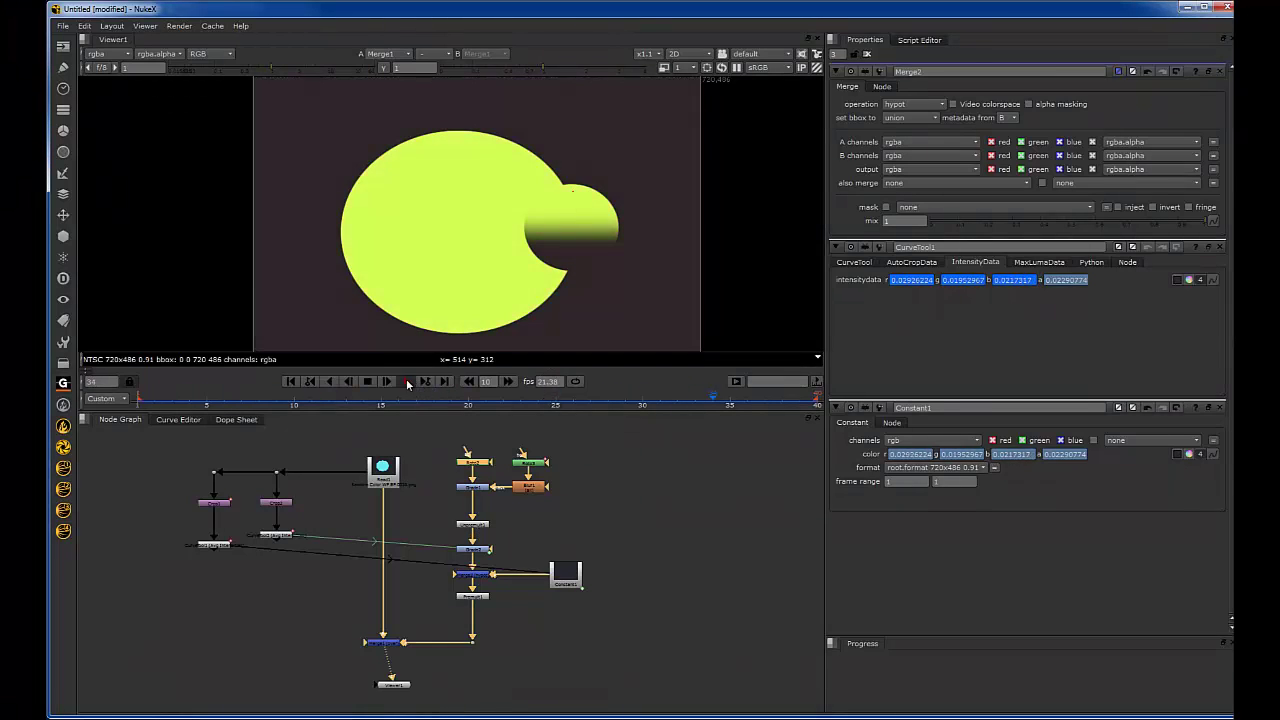
Step: Examine the CurveTool-driven Constant1 and Grade2 in the branch down to Merge1, with Grade2's properties open
{"action": "middle_click_drag", "start_coordinate": [485, 577], "coordinate": [469, 551]}
{"action": "scroll", "coordinate": [482, 548], "scroll_direction": "up", "scroll_amount": 3}
{"action": "mouse_move", "coordinate": [391, 620]}
{"action": "left_mouse_down"}
{"action": "mouse_move", "coordinate": [614, 523]}
{"action": "mouse_move", "coordinate": [584, 594]}
{"action": "mouse_move", "coordinate": [510, 587]}
{"action": "mouse_move", "coordinate": [567, 582]}
{"action": "mouse_move", "coordinate": [507, 574]}
{"action": "mouse_move", "coordinate": [396, 610]}
{"action": "left_mouse_up"}
{"action": "left_click_drag", "start_coordinate": [539, 581], "coordinate": [539, 579]}
{"action": "left_click", "coordinate": [541, 577]}
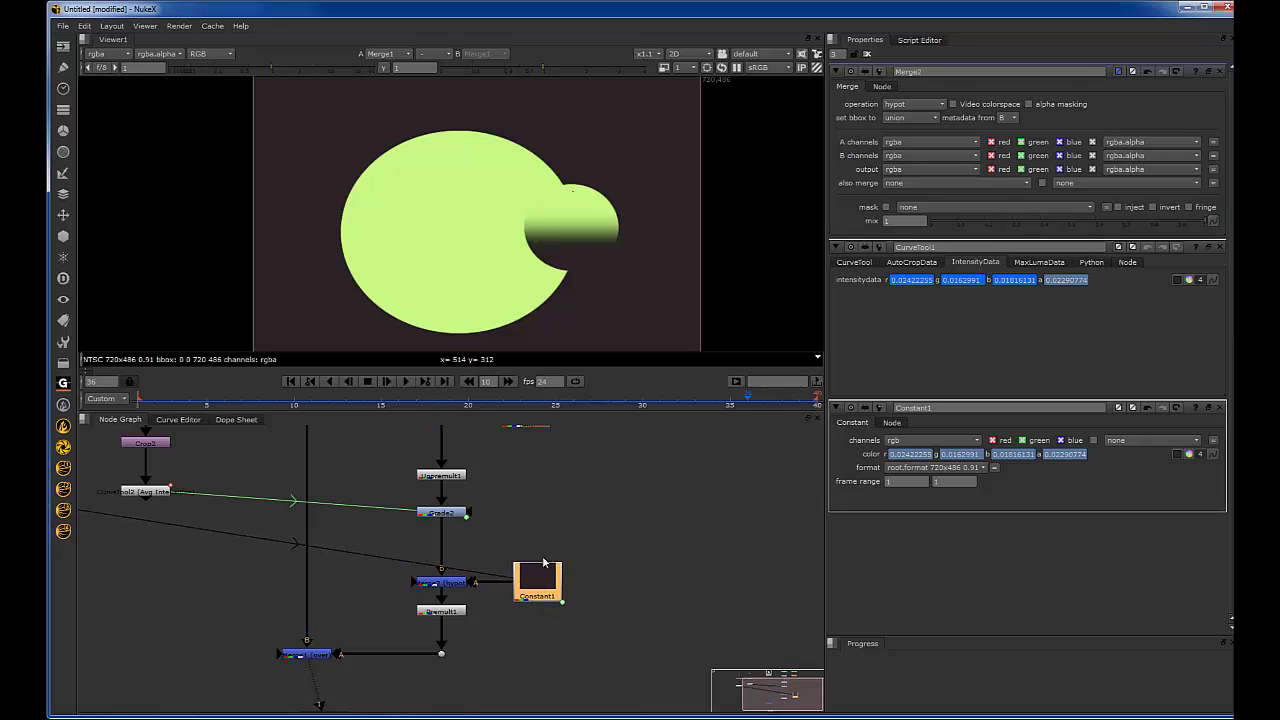
{"action": "left_click", "coordinate": [561, 535]}
{"action": "scroll", "coordinate": [561, 535], "scroll_direction": "up", "scroll_amount": 3}
{"action": "left_click", "coordinate": [512, 552]}
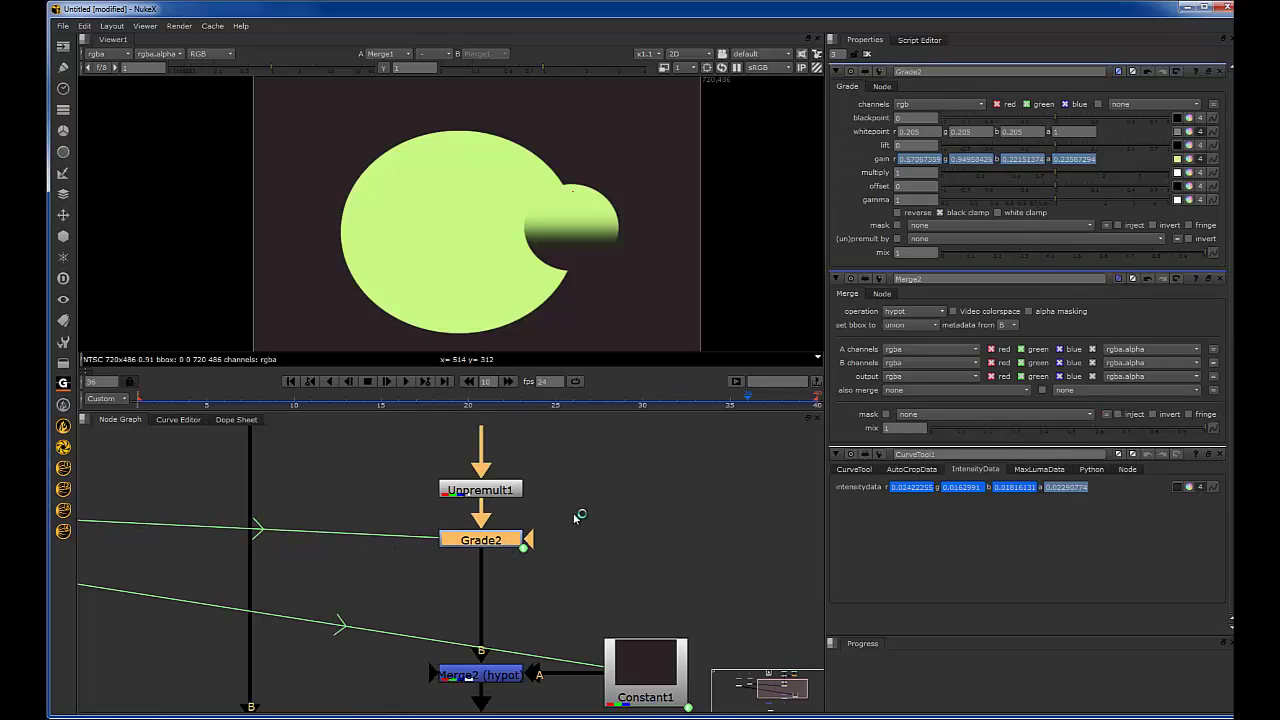
{"action": "left_click", "coordinate": [572, 525]}
{"action": "scroll", "coordinate": [562, 540], "scroll_direction": "down", "scroll_amount": 4}
{"action": "left_click_drag", "start_coordinate": [652, 522], "coordinate": [258, 714]}
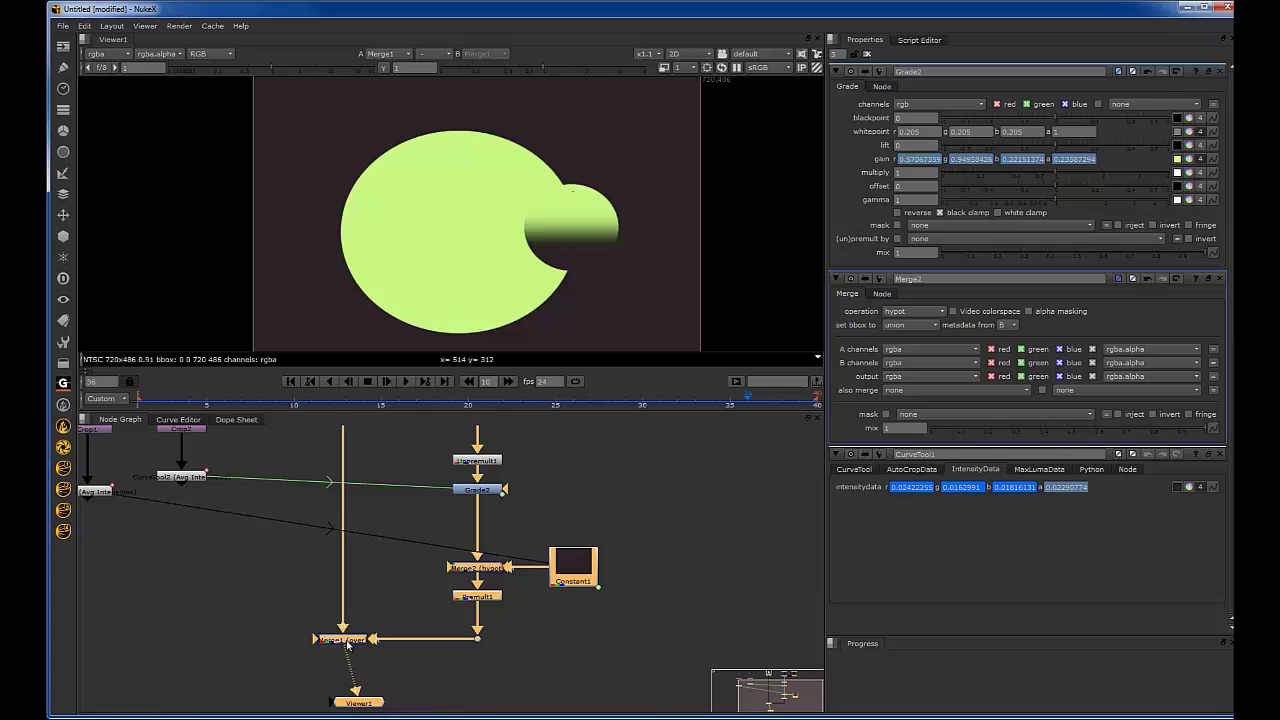
{"action": "left_click_drag", "start_coordinate": [345, 641], "coordinate": [345, 657]}
{"action": "left_click", "coordinate": [516, 492]}
{"action": "scroll", "coordinate": [517, 492], "scroll_direction": "up", "scroll_amount": 2}
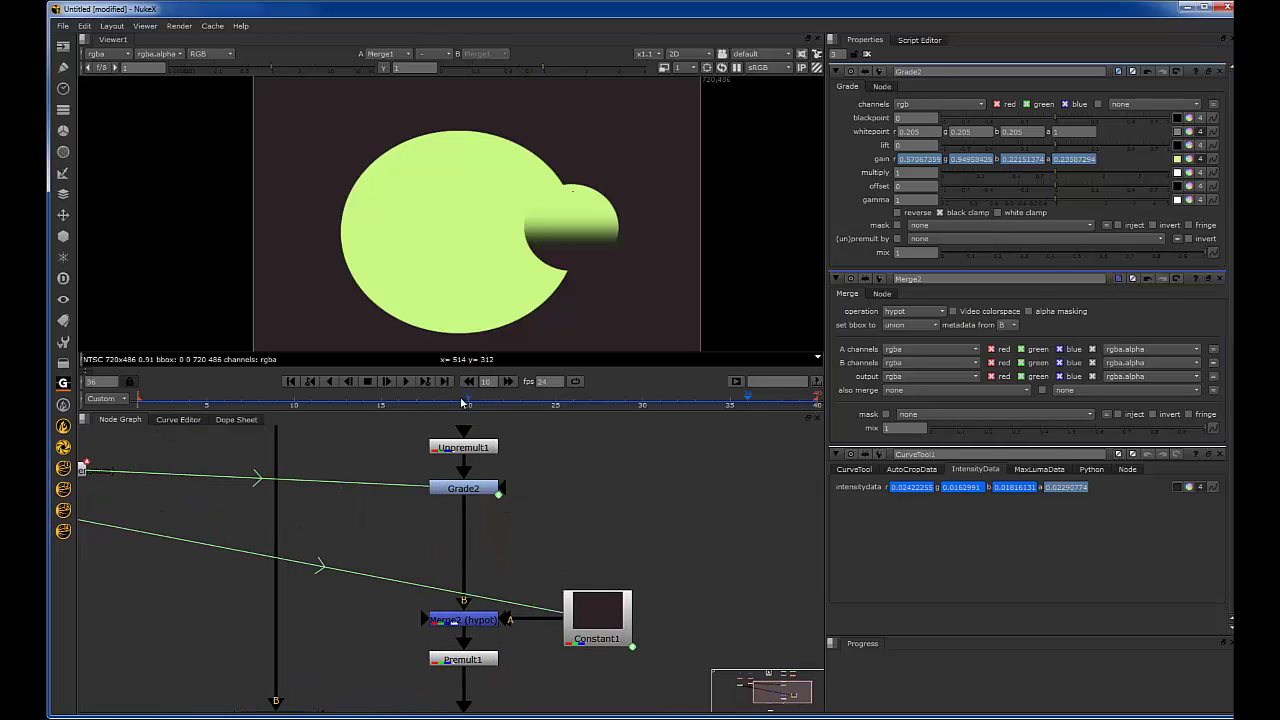
Step: At frame 23, add a Grade node after Grade2 and tint its multiply blue, about -0.24, 0.31 and 0.86
{"action": "left_click_drag", "start_coordinate": [463, 403], "coordinate": [485, 403]}
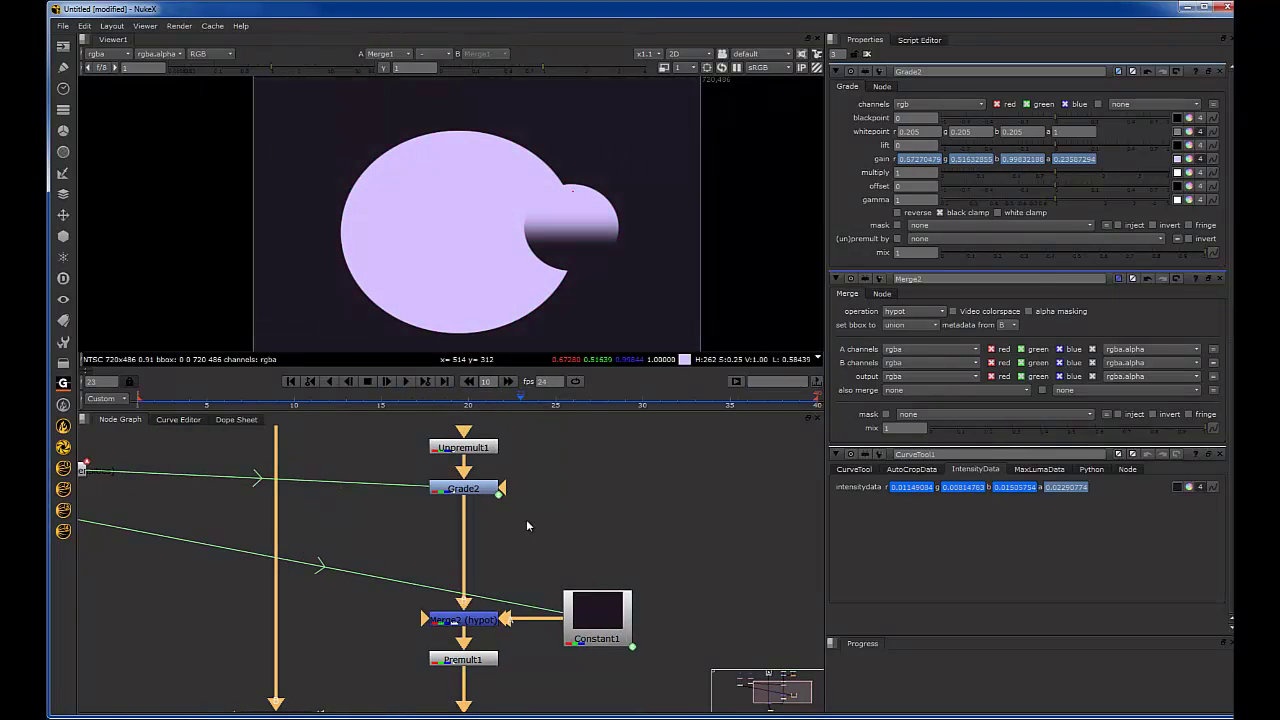
{"action": "left_click", "coordinate": [484, 493]}
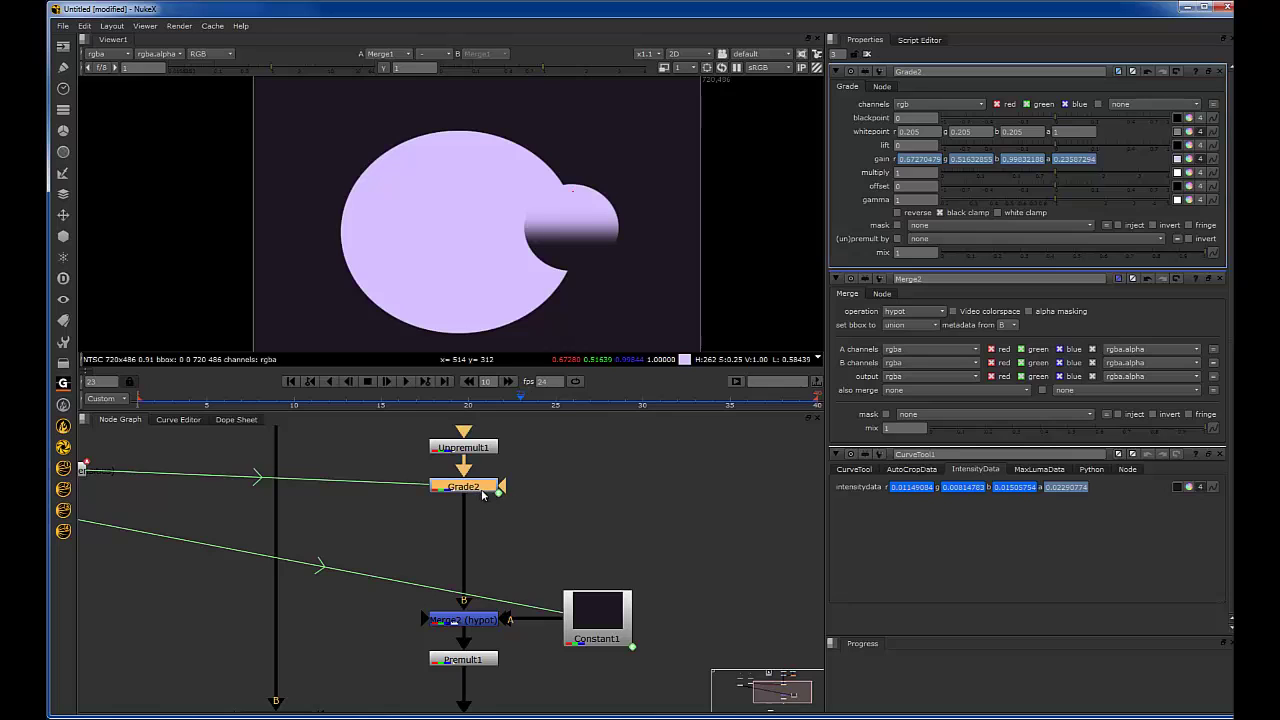
{"action": "key", "text": "g"}
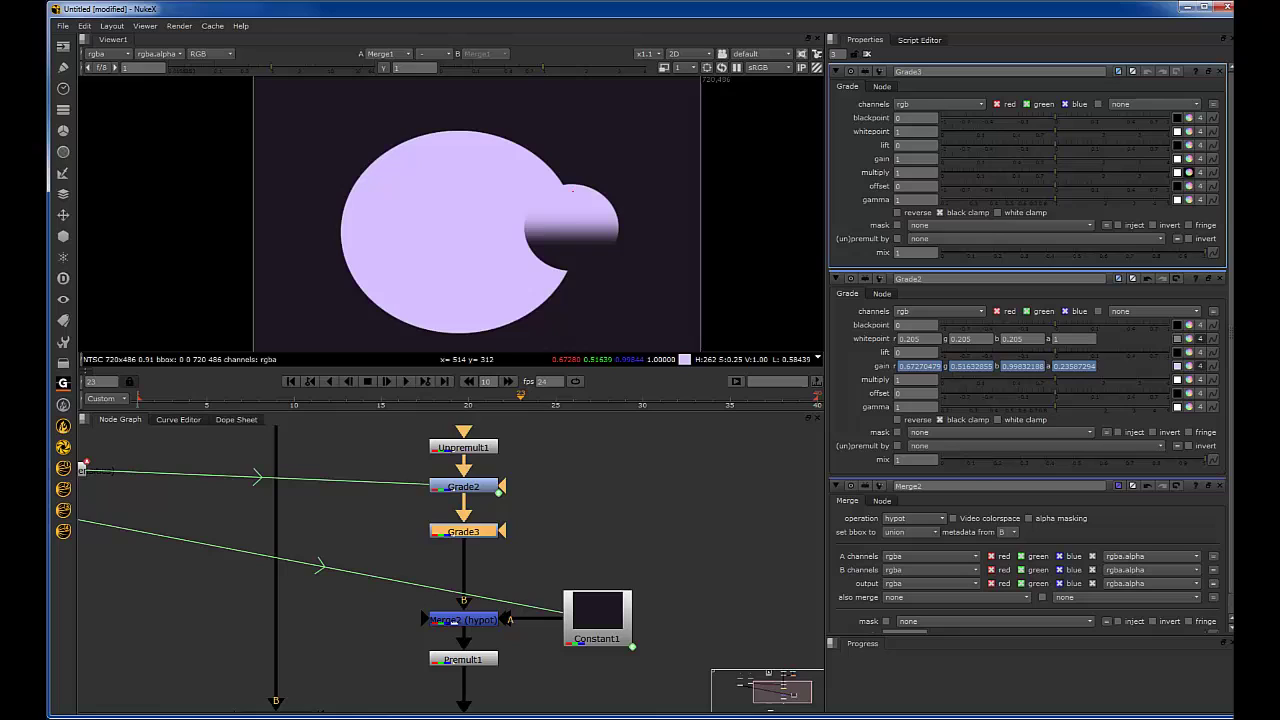
{"action": "left_click_drag", "start_coordinate": [1189, 173], "coordinate": [1230, 173]}
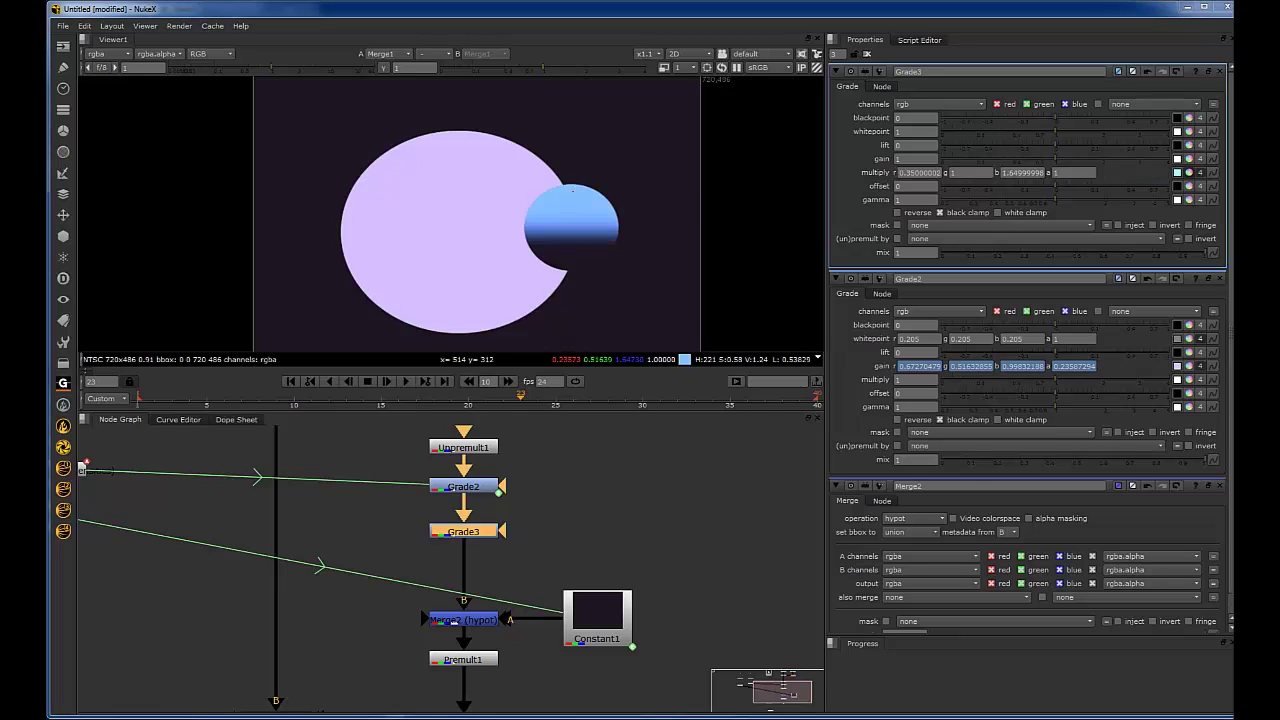
{"action": "scroll", "coordinate": [604, 294], "scroll_direction": "up", "scroll_amount": 5}
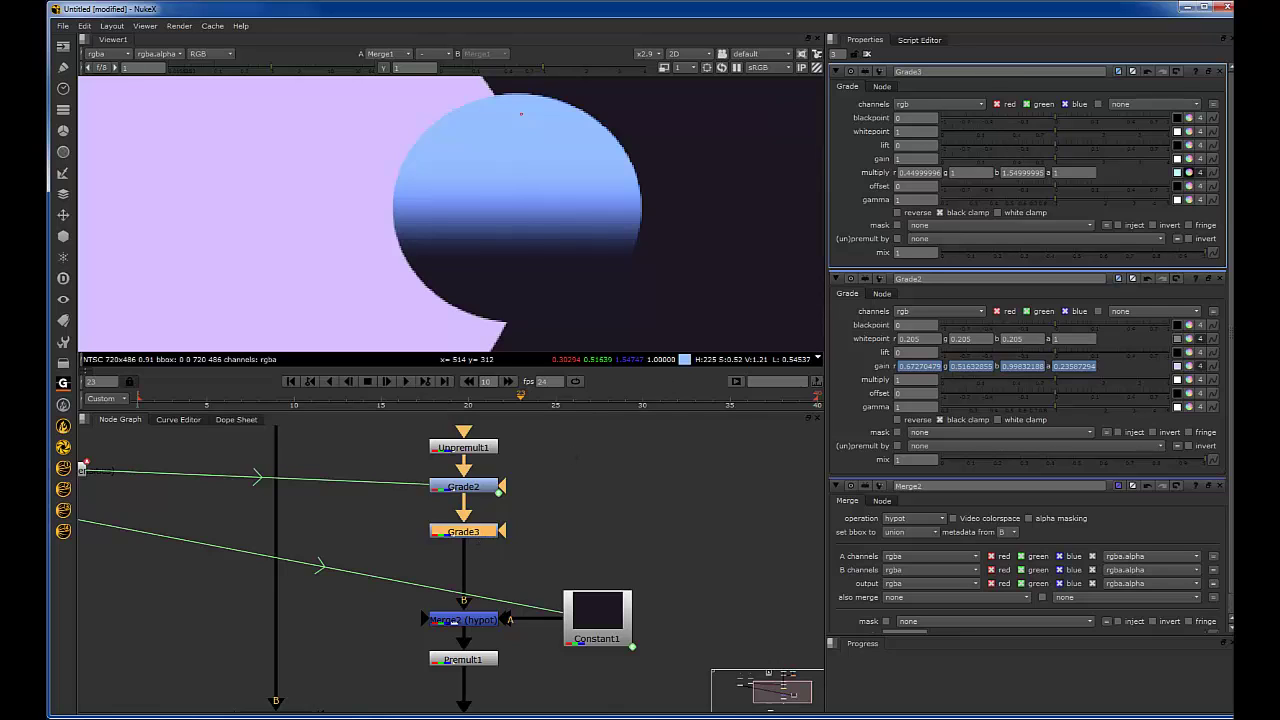
{"action": "left_click_drag", "start_coordinate": [1189, 173], "coordinate": [1115, 173]}
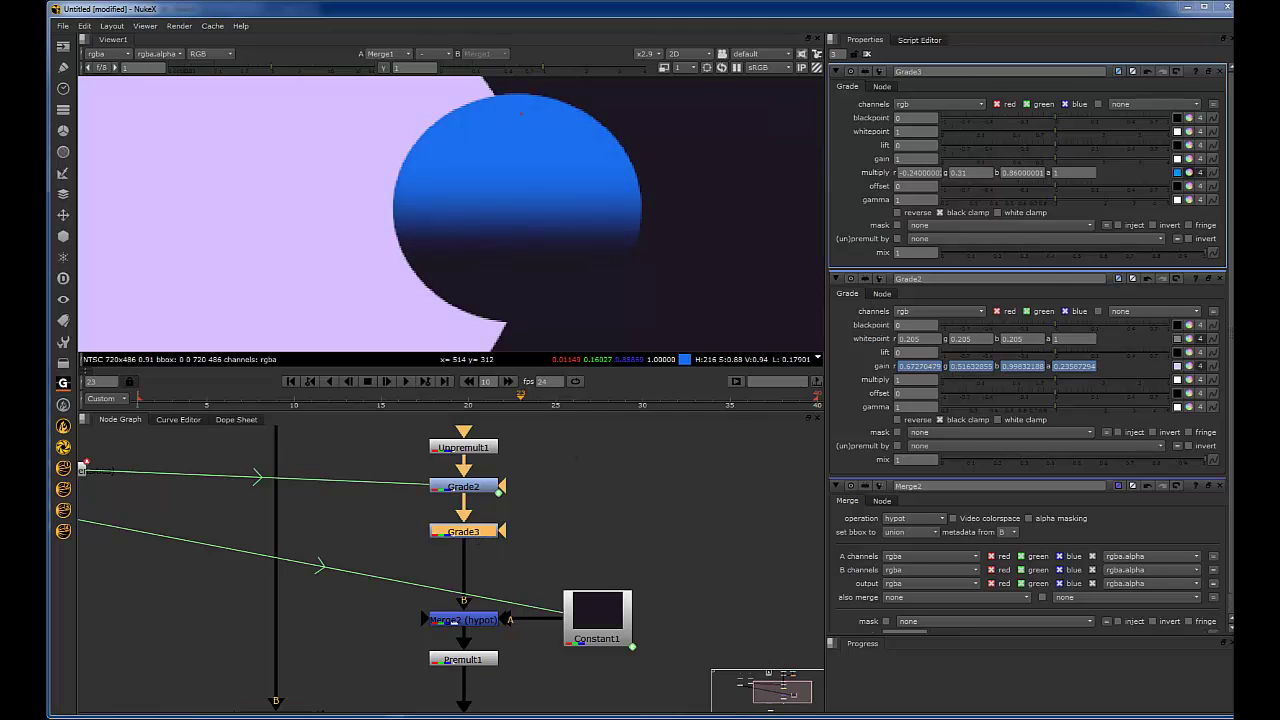
Step: Add a Saturation node after Grade3, set its saturation to 0.3 and play the animation to check the look
{"action": "key", "text": "Tab"}
{"action": "type", "text": "st"}
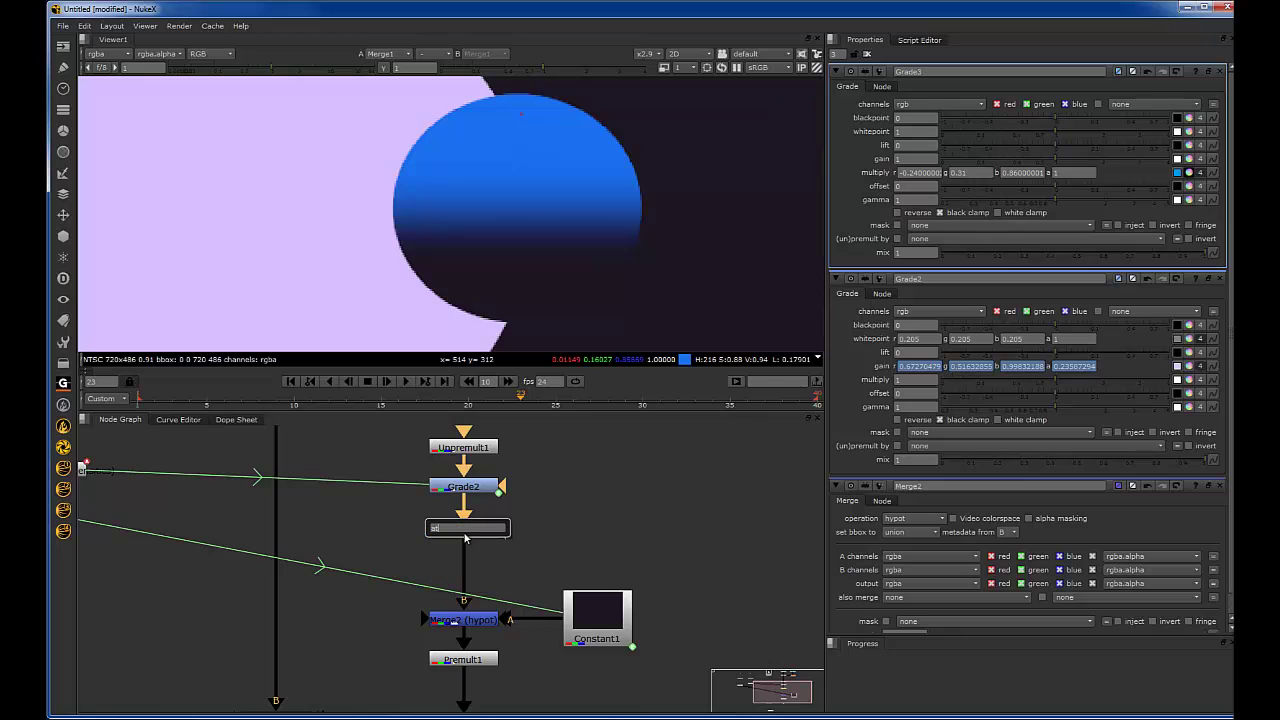
{"action": "key", "text": "Return"}
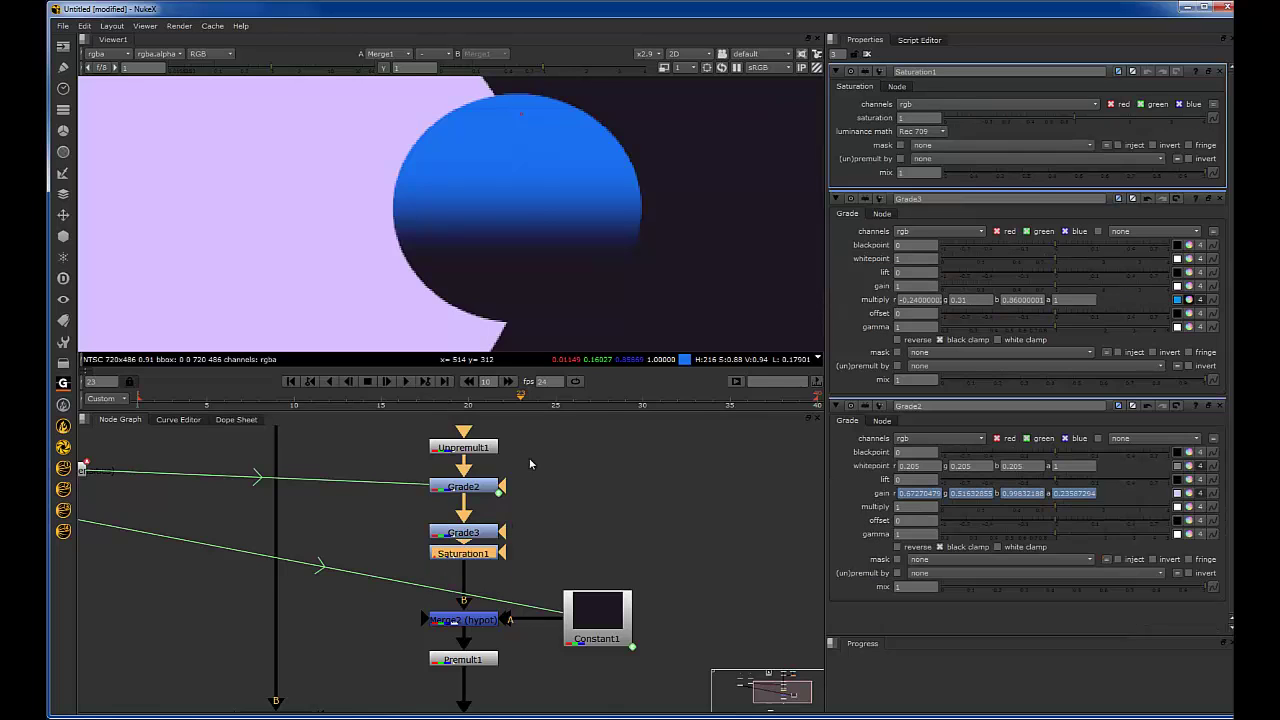
{"action": "left_click_drag", "start_coordinate": [1013, 117], "coordinate": [986, 116]}
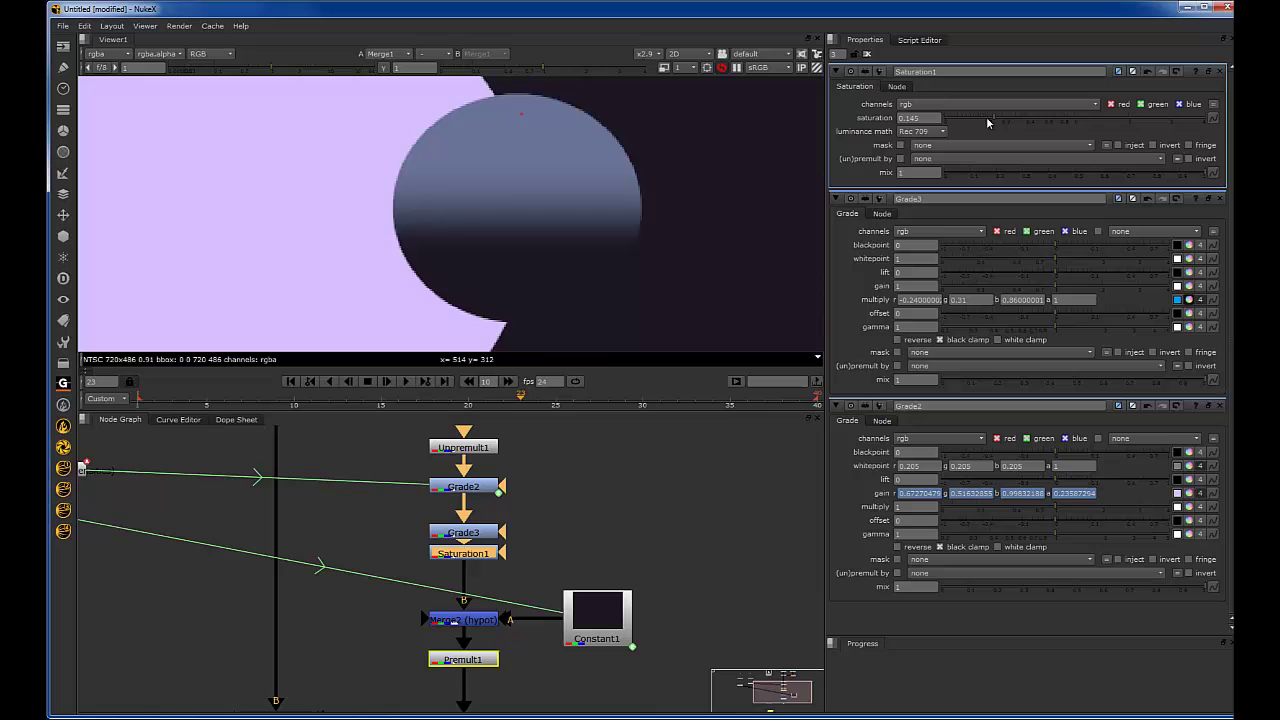
{"action": "left_click", "coordinate": [381, 380]}
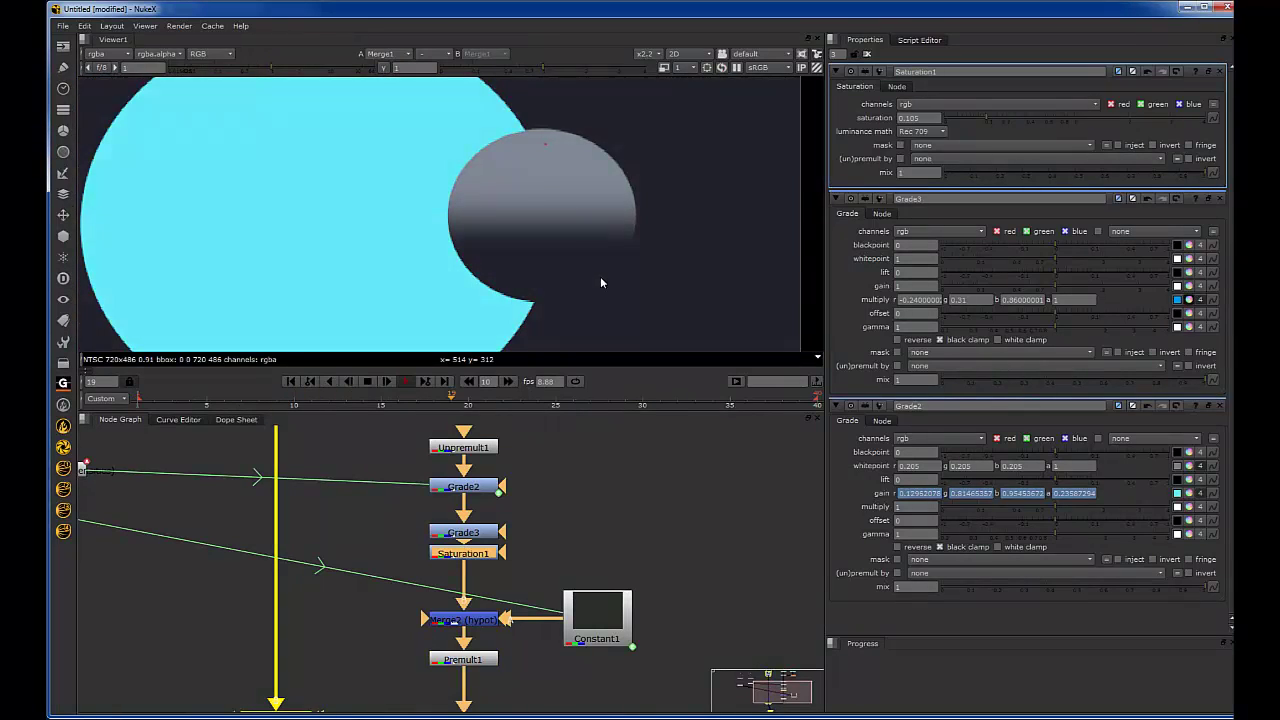
{"action": "left_click", "coordinate": [1016, 118]}
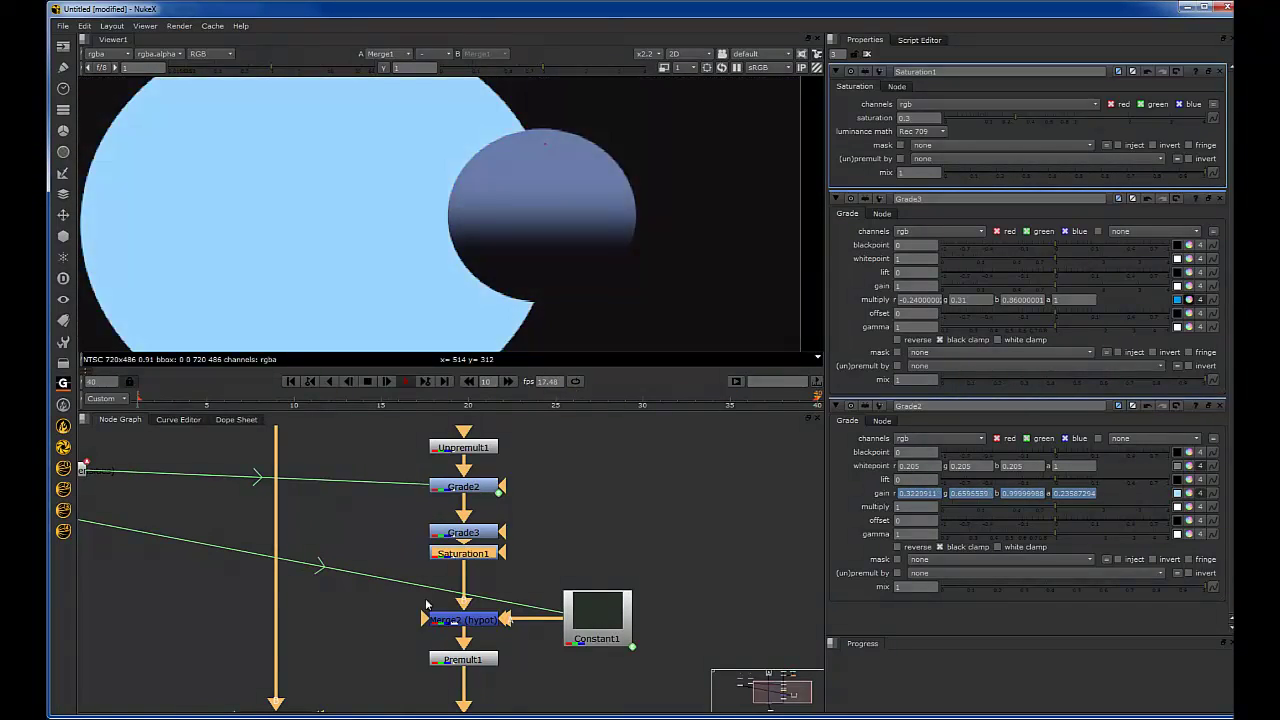
Step: Select Grade3 and Saturation1 and toggle them off and on to compare the circle with and without the creative grade
{"action": "left_click_drag", "start_coordinate": [362, 572], "coordinate": [667, 633]}
{"action": "left_click", "coordinate": [540, 504]}
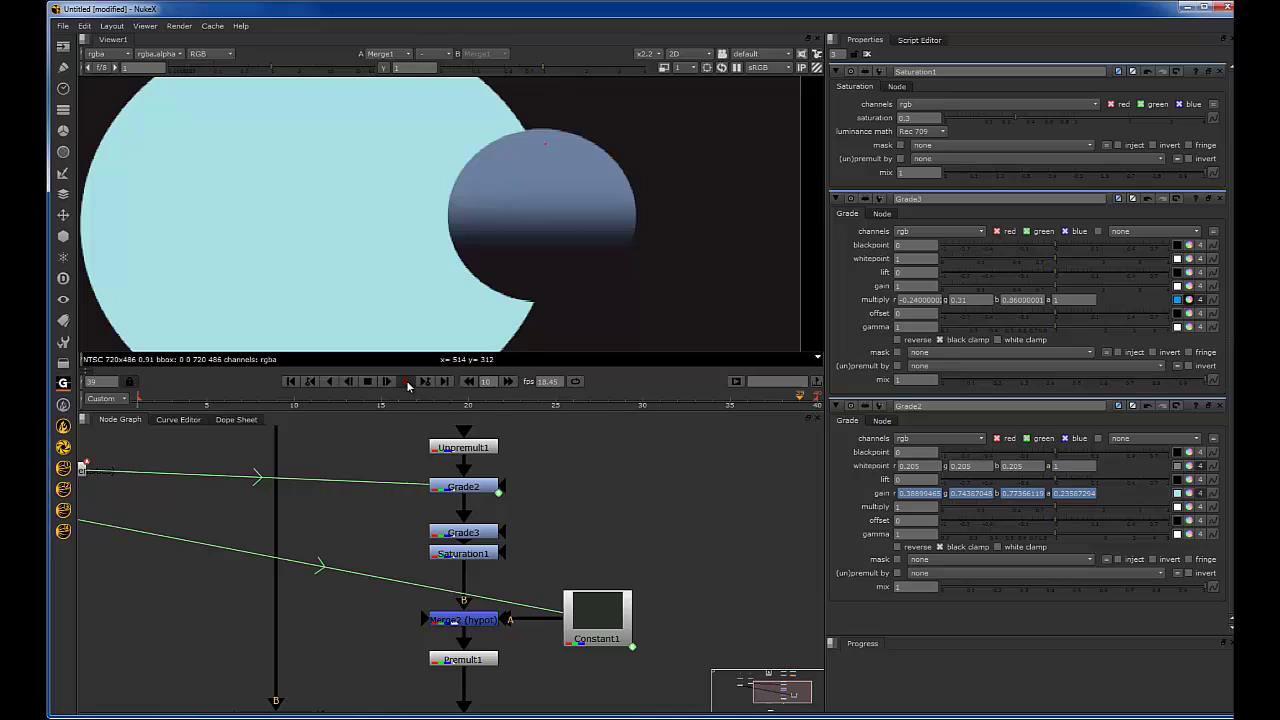
{"action": "left_click_drag", "start_coordinate": [538, 508], "coordinate": [390, 596]}
{"action": "key", "text": "d"}
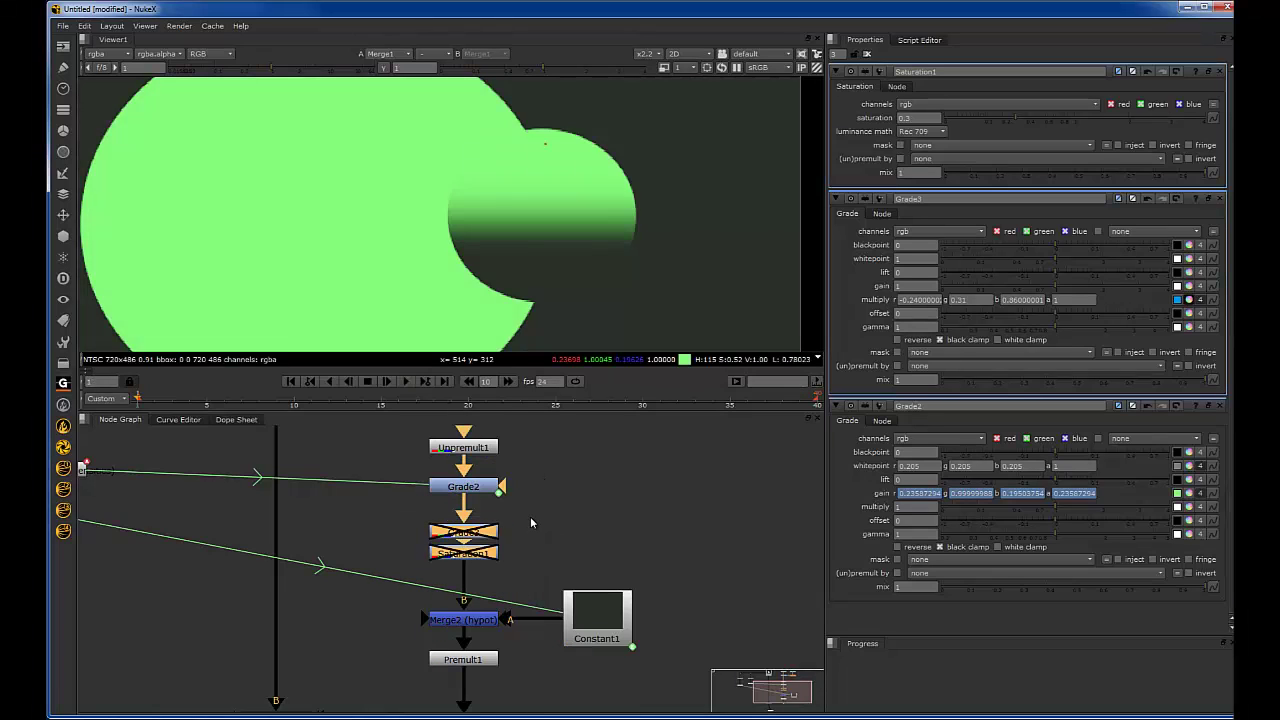
{"action": "key", "text": "d"}
{"action": "key", "text": "d"}
{"action": "key", "text": "d"}
{"action": "key", "text": "d"}
{"action": "key", "text": "d"}
{"action": "key", "text": "d"}
{"action": "key", "text": "d"}
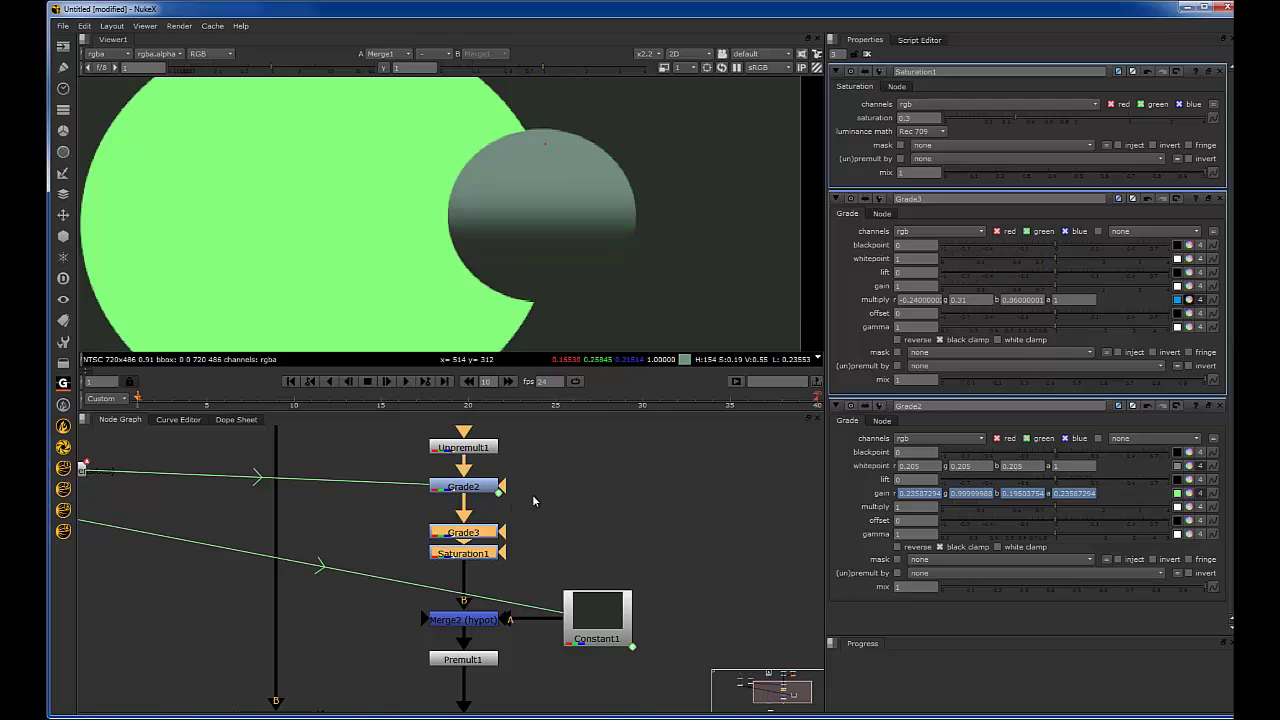
{"action": "left_click_drag", "start_coordinate": [554, 498], "coordinate": [427, 554]}
{"action": "key", "text": "d"}
{"action": "key", "text": "d"}
Step: Look over the matching branch, then compare the plain plate match with the Grade3 and Saturation1 look once more at frame 1
{"action": "middle_click_drag", "start_coordinate": [541, 553], "coordinate": [519, 494]}
{"action": "left_click_drag", "start_coordinate": [659, 506], "coordinate": [490, 632]}
{"action": "left_click_drag", "start_coordinate": [343, 530], "coordinate": [528, 580]}
{"action": "left_click", "coordinate": [514, 484]}
{"action": "middle_click_drag", "start_coordinate": [507, 468], "coordinate": [542, 527]}
{"action": "left_click_drag", "start_coordinate": [563, 493], "coordinate": [397, 582]}
{"action": "left_click", "coordinate": [494, 553]}
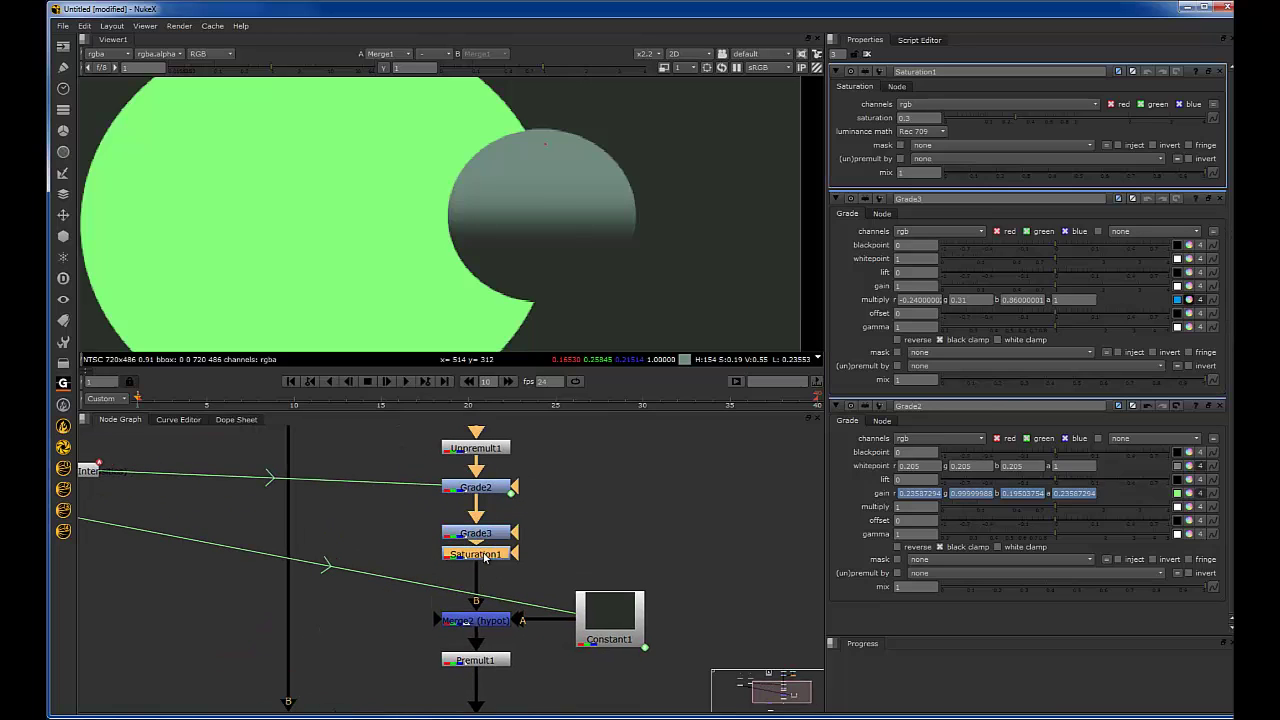
{"action": "key", "text": "d"}
{"action": "key", "text": "d"}
{"action": "key", "text": "d"}
{"action": "key", "text": "d"}
{"action": "key", "text": "d"}
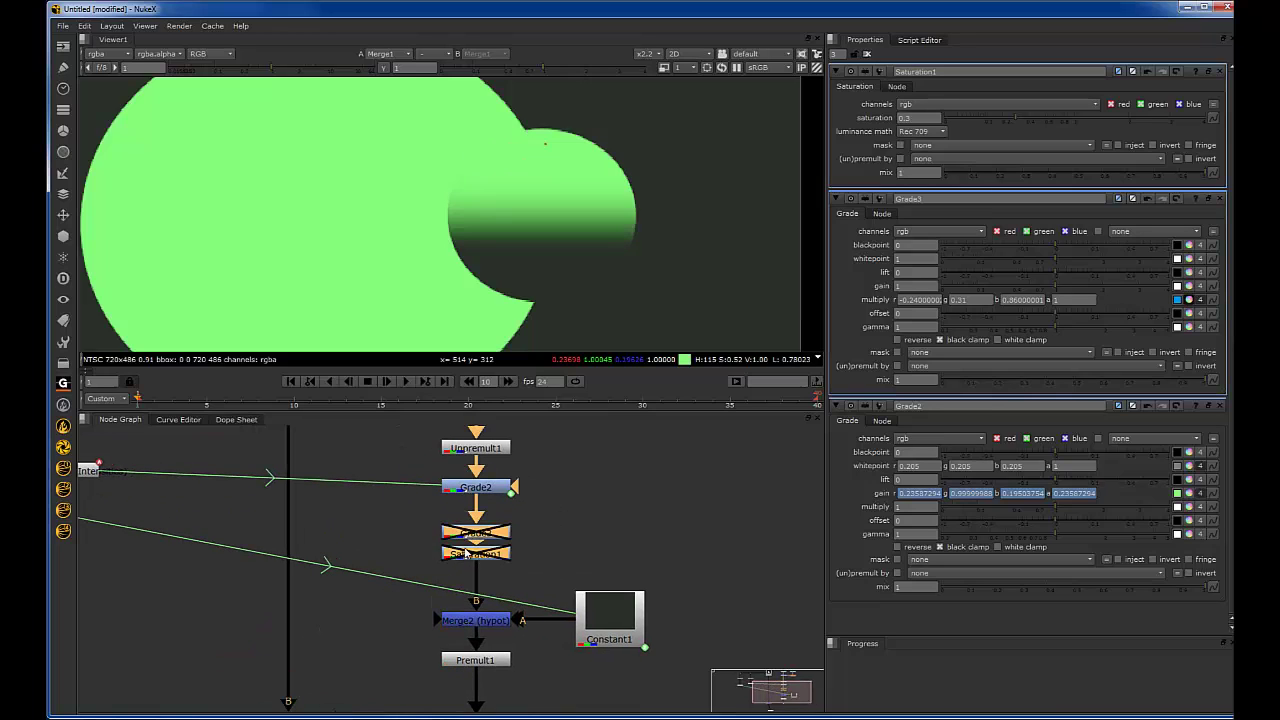
{"action": "key", "text": "d"}
Step: Shift Grade3's multiply colour to about 0.17, 0.31 and 0.45 and delete Saturation1
{"action": "left_click", "coordinate": [486, 536]}
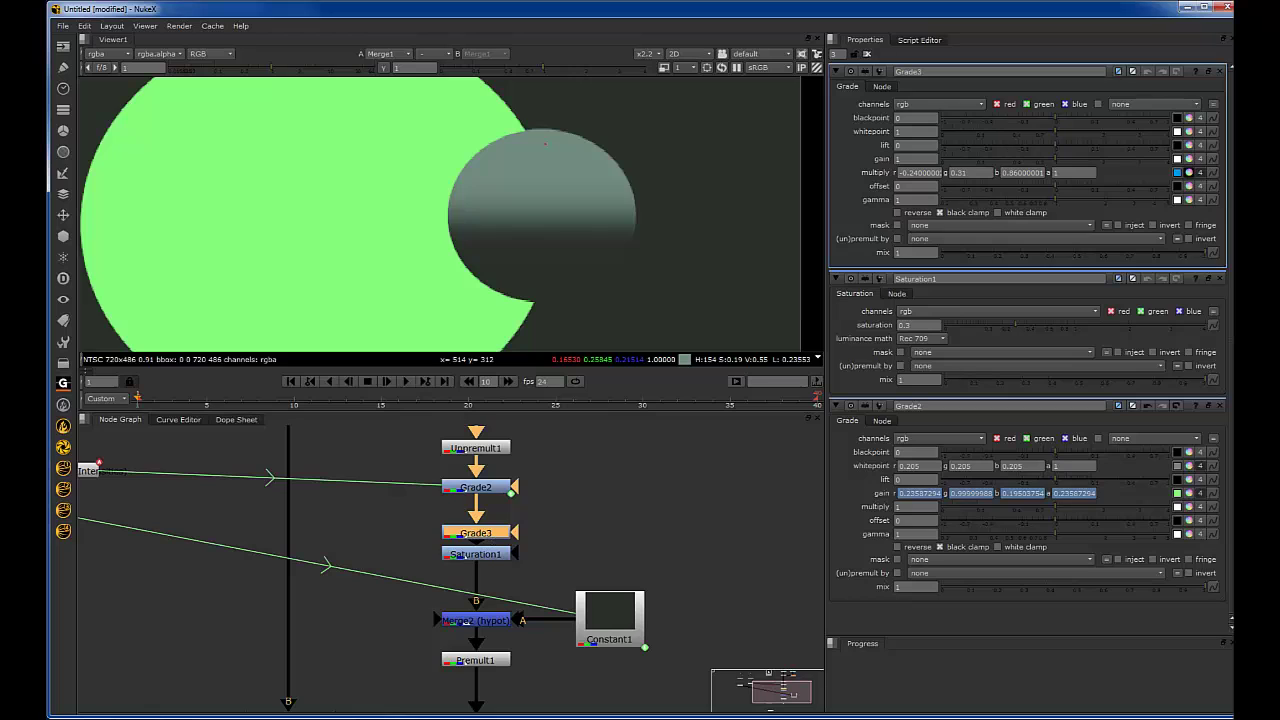
{"action": "left_click_drag", "start_coordinate": [1216, 173], "coordinate": [1201, 173]}
{"action": "left_click", "coordinate": [497, 554]}
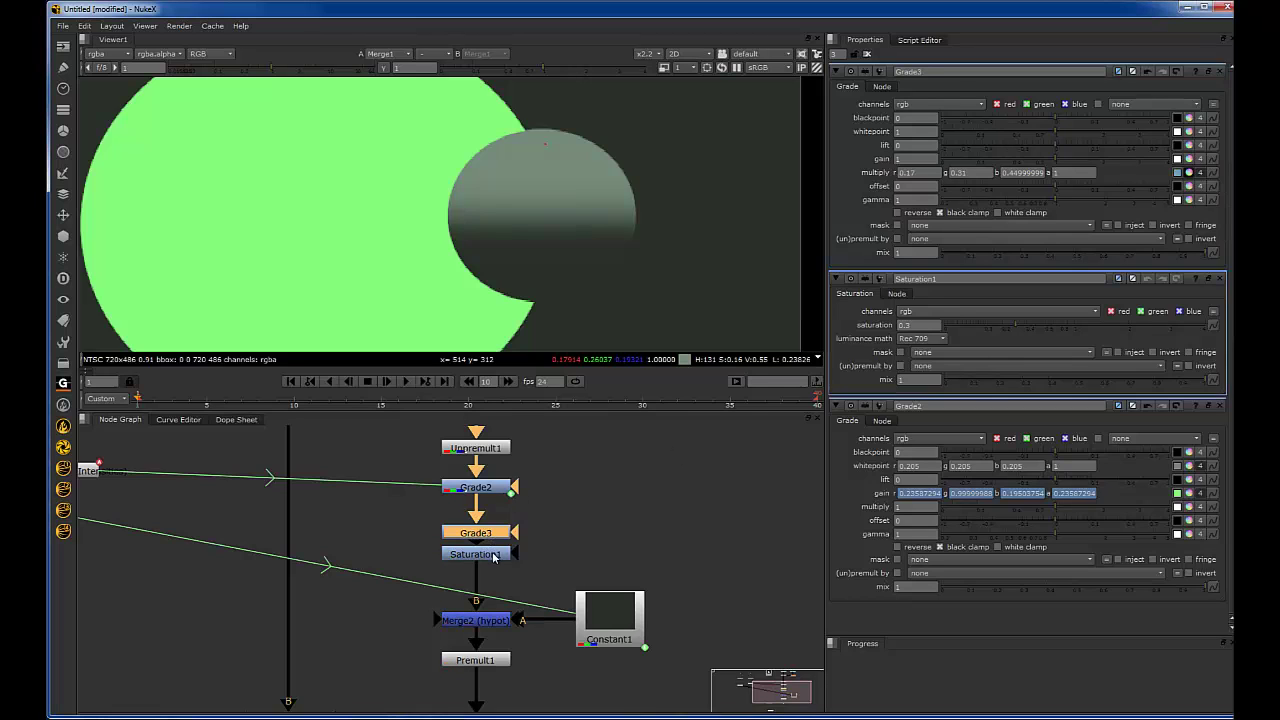
{"action": "key", "text": "Delete"}
Step: Tint Grade3's multiply purple, about 0.54, -0.42 and 0.82, and check the circle against the plate at frame 27
{"action": "left_click_drag", "start_coordinate": [1189, 173], "coordinate": [698, 410]}
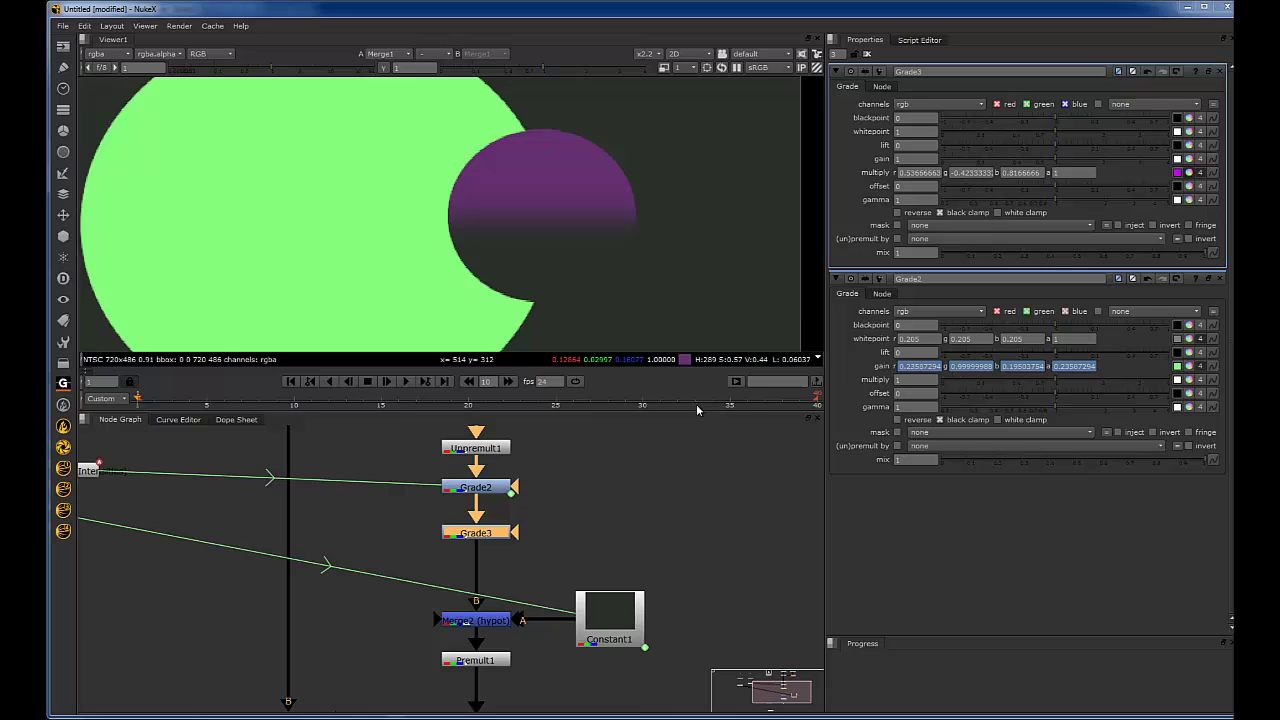
{"action": "left_click_drag", "start_coordinate": [415, 400], "coordinate": [590, 402]}
{"action": "scroll", "coordinate": [444, 519], "scroll_direction": "down", "scroll_amount": 5}
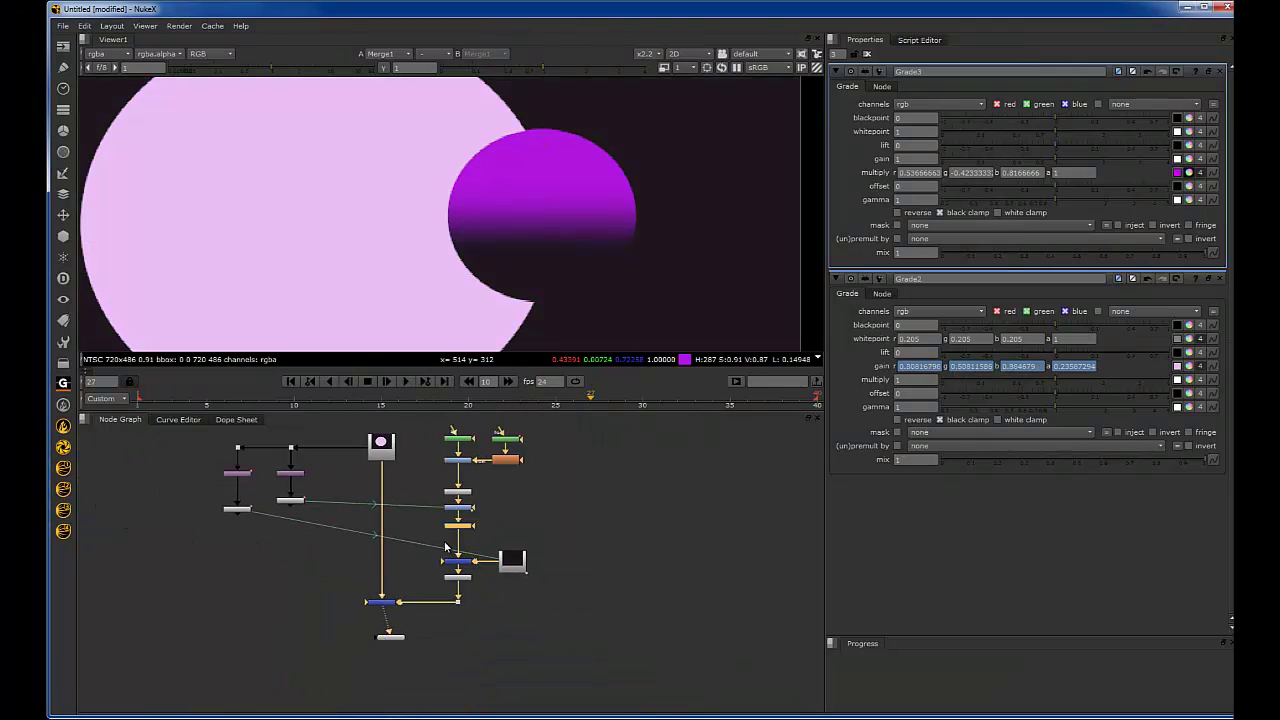
{"action": "middle_click_drag", "start_coordinate": [412, 576], "coordinate": [470, 531]}
{"action": "left_click_drag", "start_coordinate": [464, 533], "coordinate": [408, 566]}
{"action": "scroll", "coordinate": [543, 244], "scroll_direction": "down", "scroll_amount": 6}
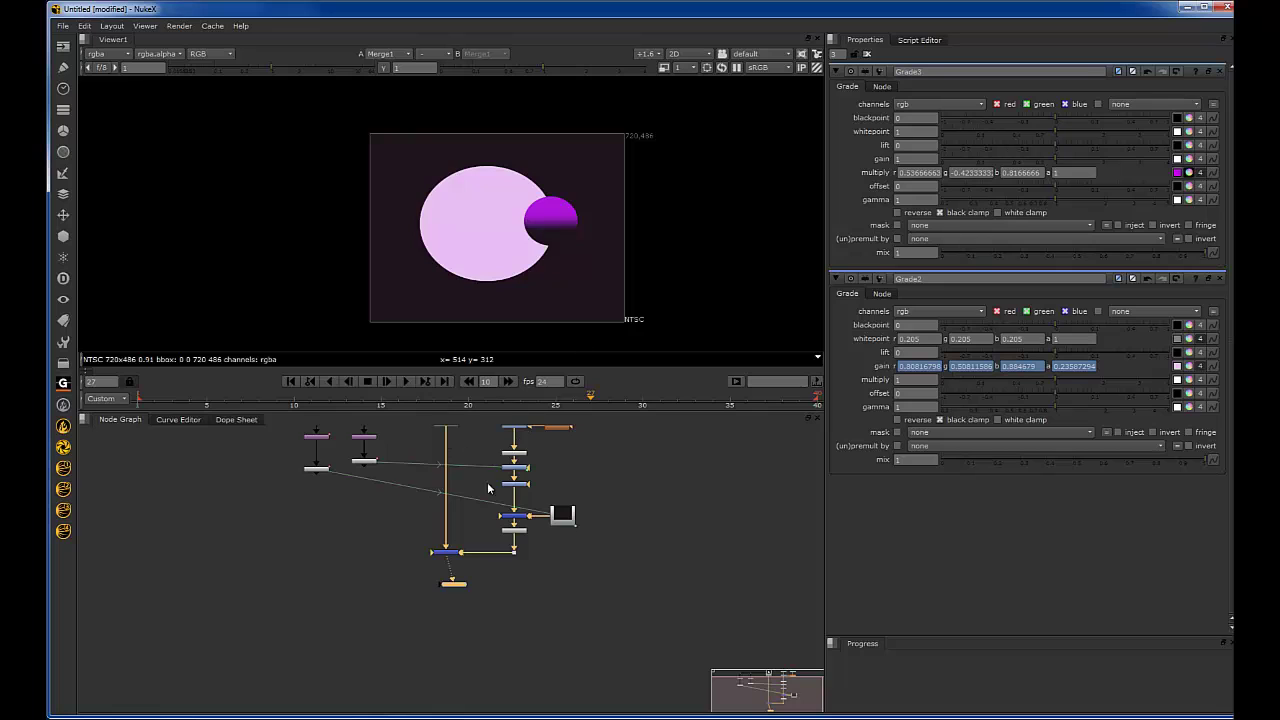
Step: Examine the Roto, Grade1 and Blur1 nodes that create the small circle at the start of the branch
{"action": "scroll", "coordinate": [487, 482], "scroll_direction": "up", "scroll_amount": 4}
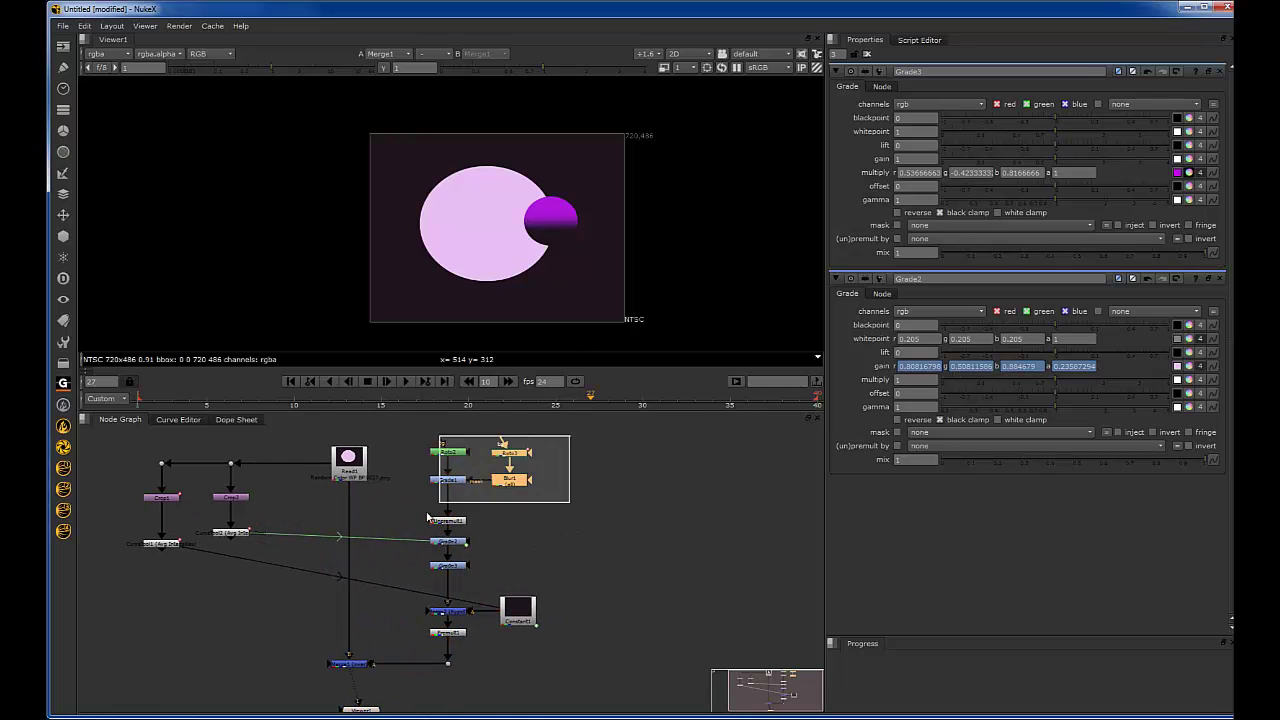
{"action": "left_click_drag", "start_coordinate": [428, 514], "coordinate": [456, 493]}
{"action": "left_click", "coordinate": [485, 469]}
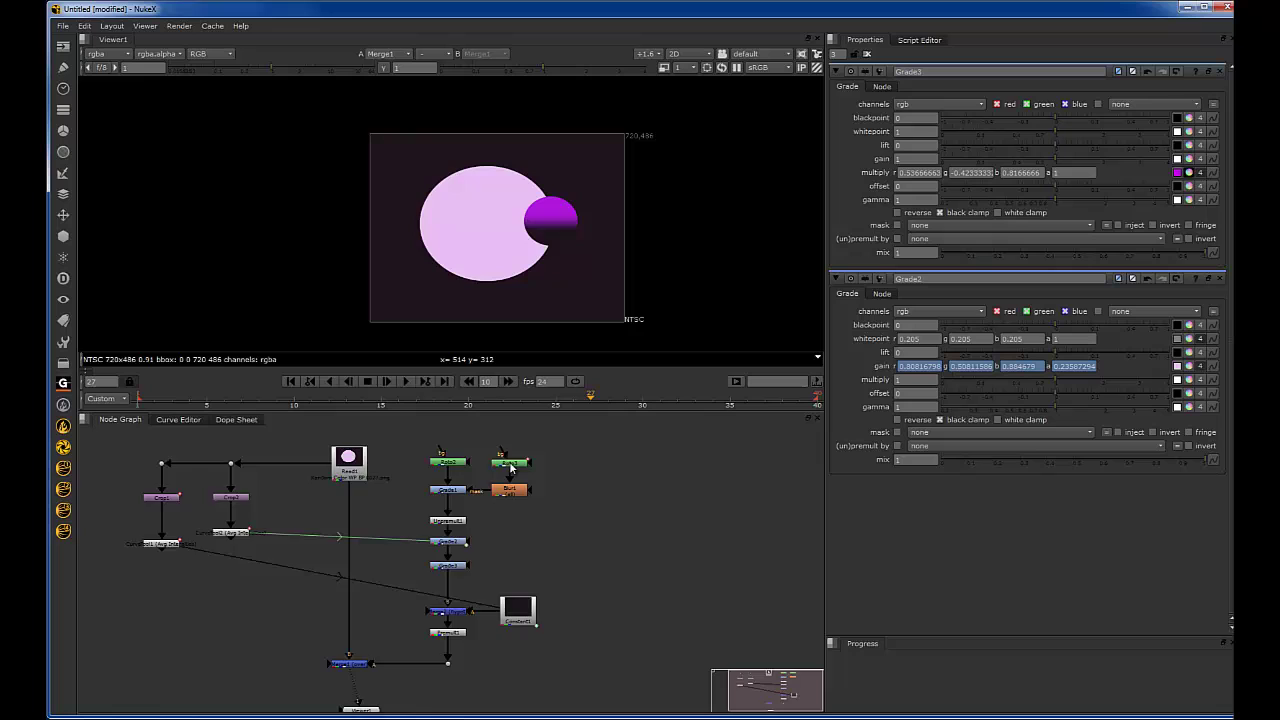
{"action": "scroll", "coordinate": [510, 467], "scroll_direction": "up", "scroll_amount": 2}
{"action": "middle_click_drag", "start_coordinate": [515, 467], "coordinate": [521, 493]}
Step: Go to frame 18, delete Grade3 and check the small circle against the plate
{"action": "left_click_drag", "start_coordinate": [557, 401], "coordinate": [434, 402]}
{"action": "left_click_drag", "start_coordinate": [385, 603], "coordinate": [480, 637]}
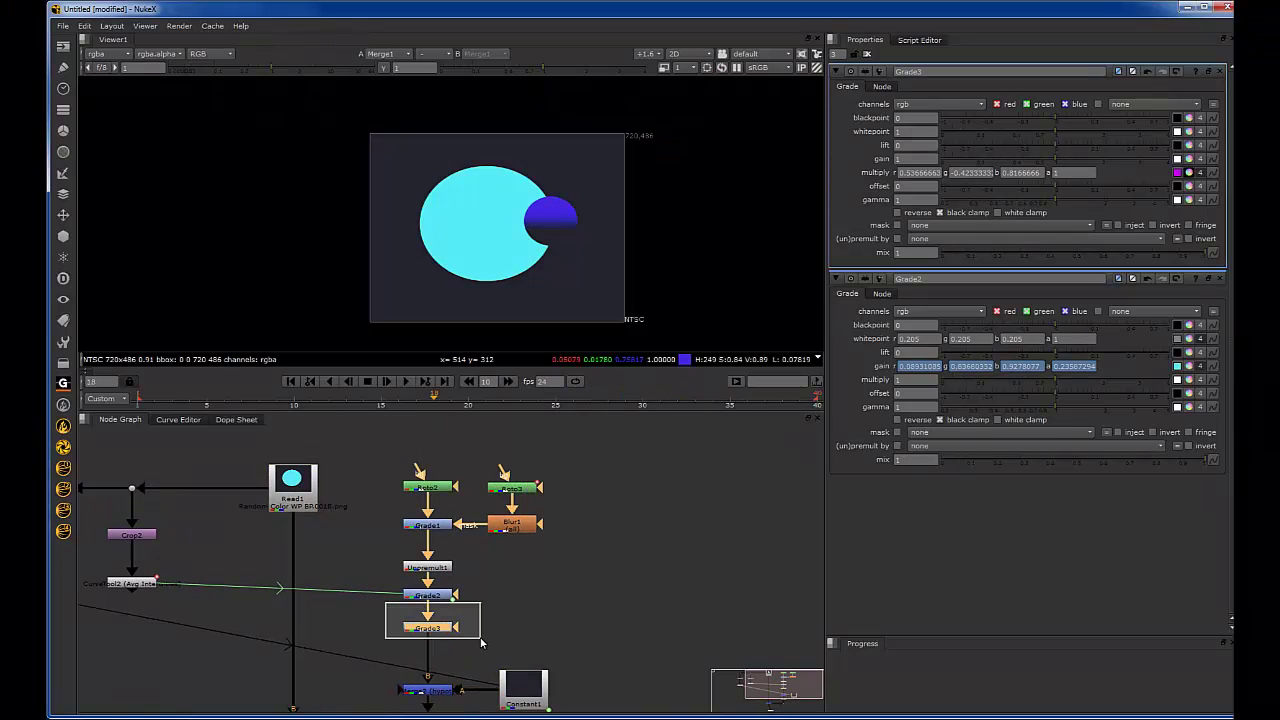
{"action": "key", "text": "Delete"}
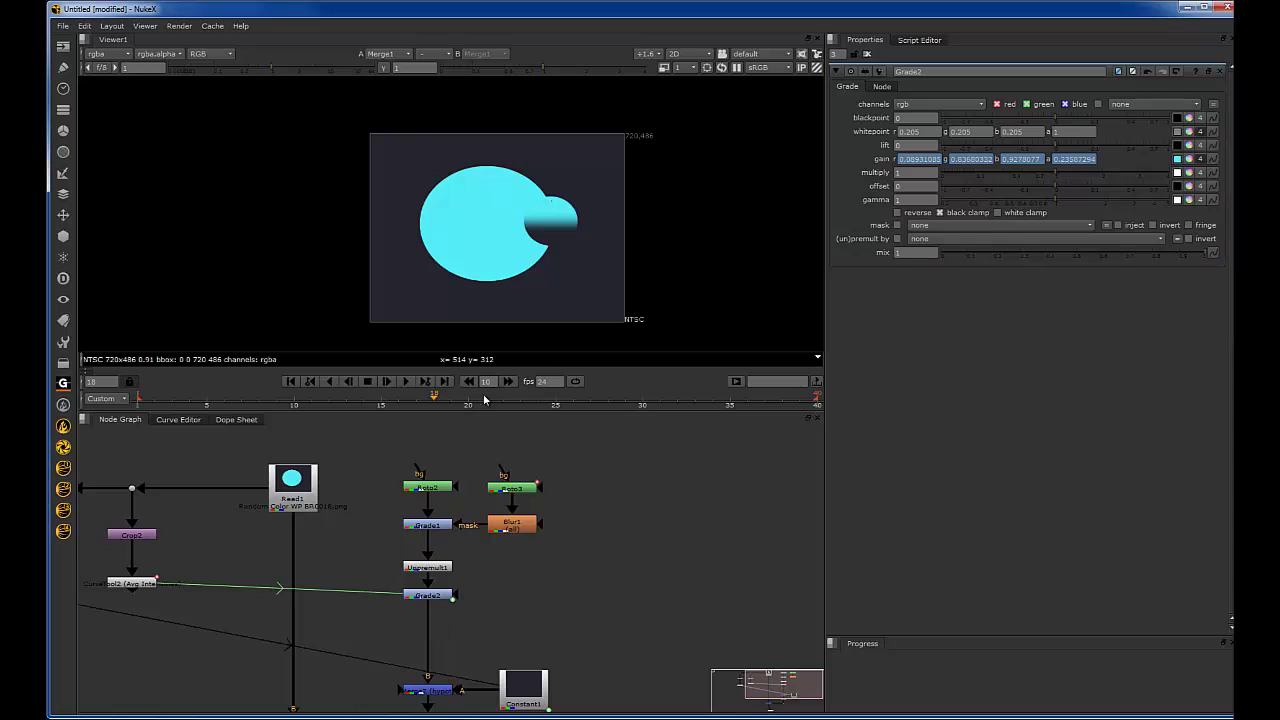
{"action": "scroll", "coordinate": [590, 262], "scroll_direction": "down", "scroll_amount": 2}
{"action": "scroll", "coordinate": [584, 260], "scroll_direction": "up", "scroll_amount": 2}
{"action": "middle_click_drag", "start_coordinate": [611, 209], "coordinate": [552, 262]}
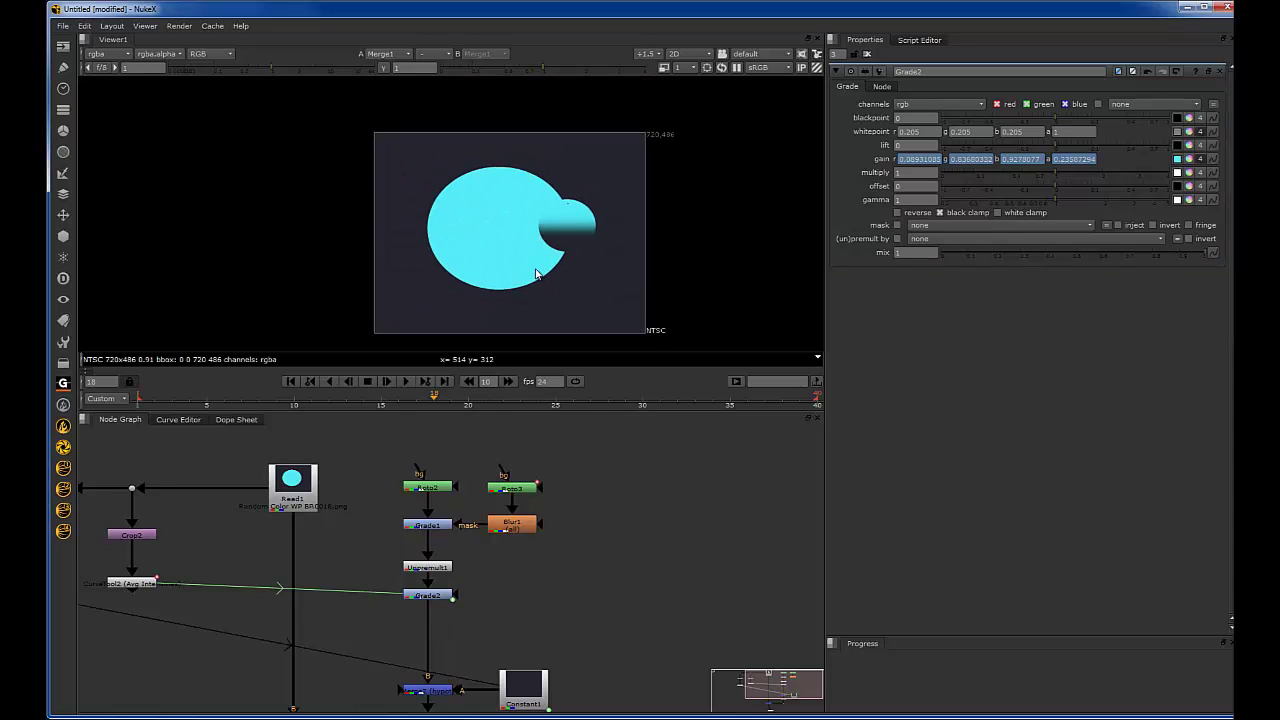